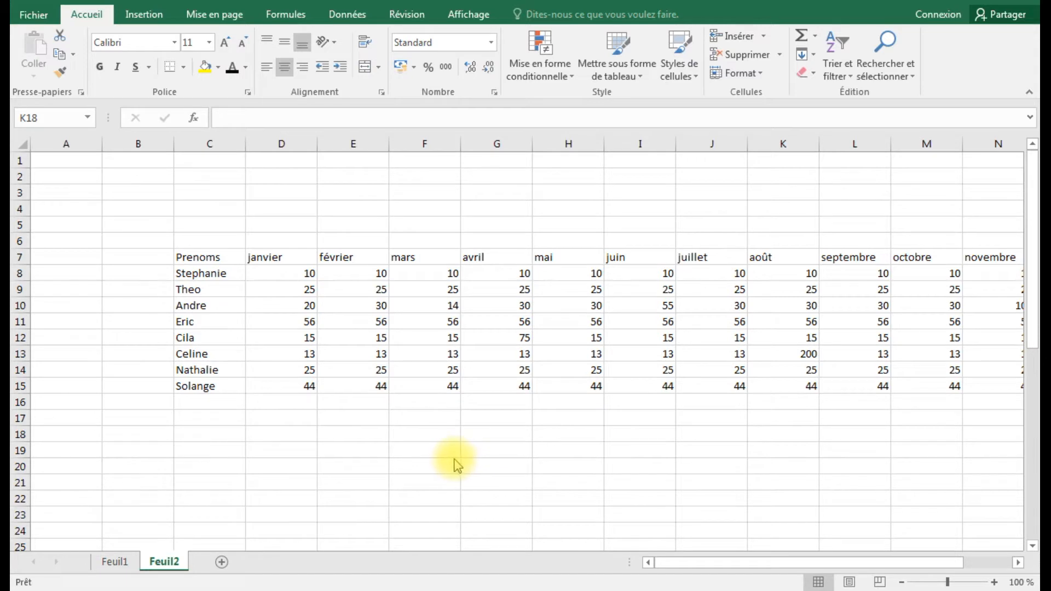
# - Look through the table's header row, from the Prenoms heading in C7 across the month headings
pyautogui.click(196, 256)
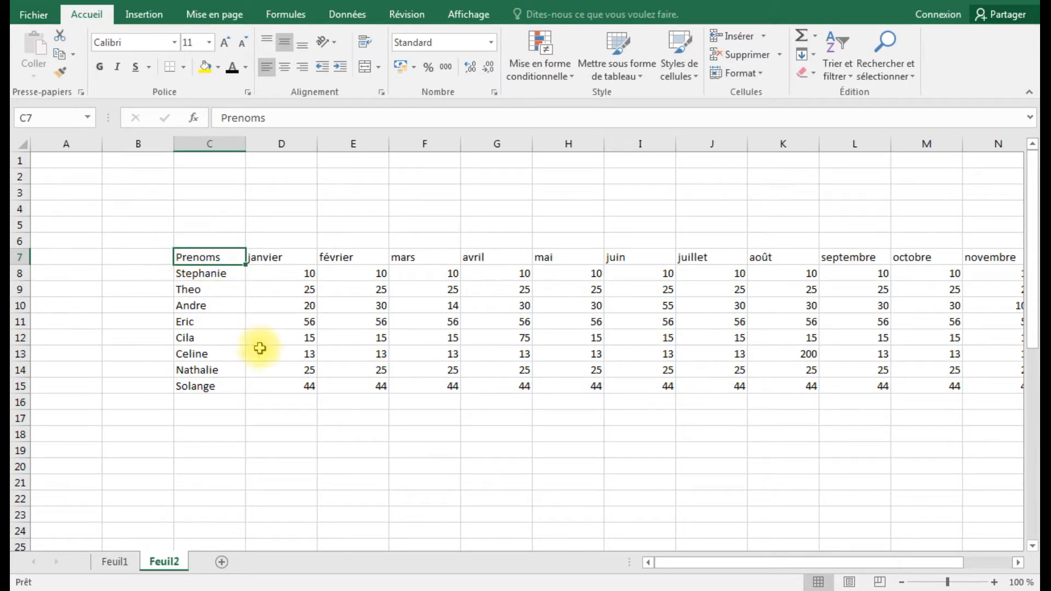
pyautogui.press('Right')
pyautogui.press('Right')
pyautogui.press('Right')
pyautogui.press('Right')
pyautogui.press('Right')
pyautogui.press('Right')
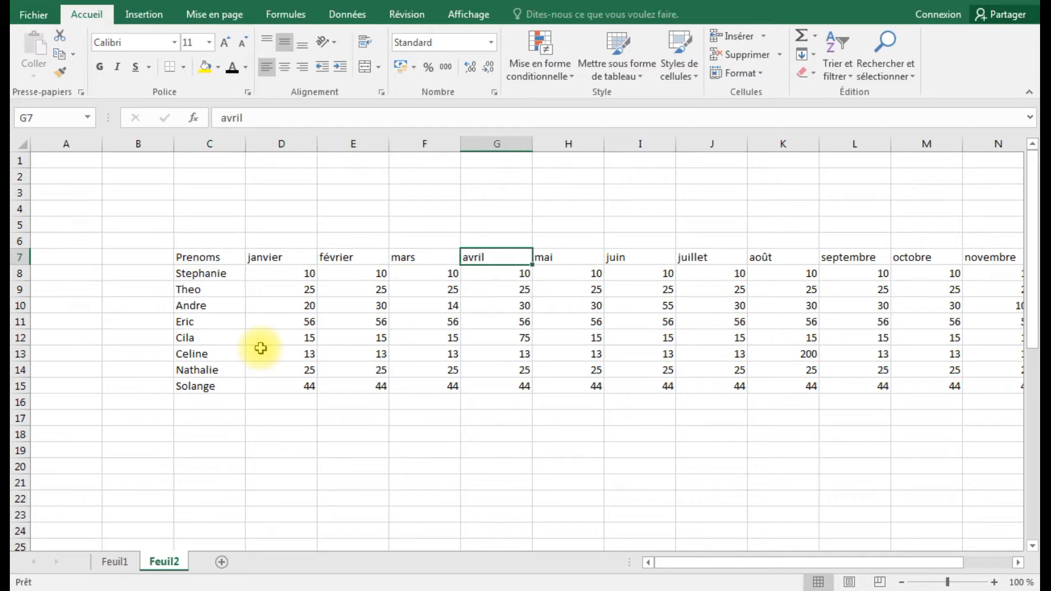
pyautogui.press('Right')
pyautogui.press('Right')
pyautogui.press('Right')
pyautogui.press('Left')
pyautogui.press('Left')
pyautogui.press('Left')
pyautogui.press('Left')
pyautogui.press('Left')
pyautogui.press('Left')
pyautogui.press('Left')
pyautogui.press('Left')
pyautogui.press('Left')
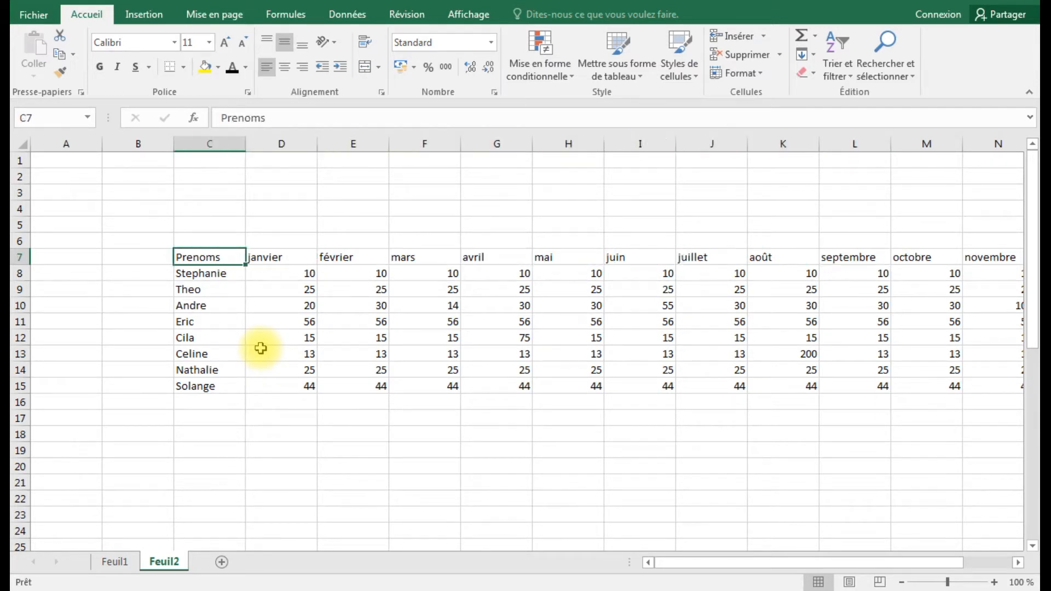
# - Look down the first-name entries in column C and back up the January values in column D
pyautogui.press('Down')
pyautogui.press('Down')
pyautogui.press('Down')
pyautogui.press('Down')
pyautogui.press('Down')
pyautogui.press('Down')
pyautogui.press('Down')
pyautogui.press('Down')
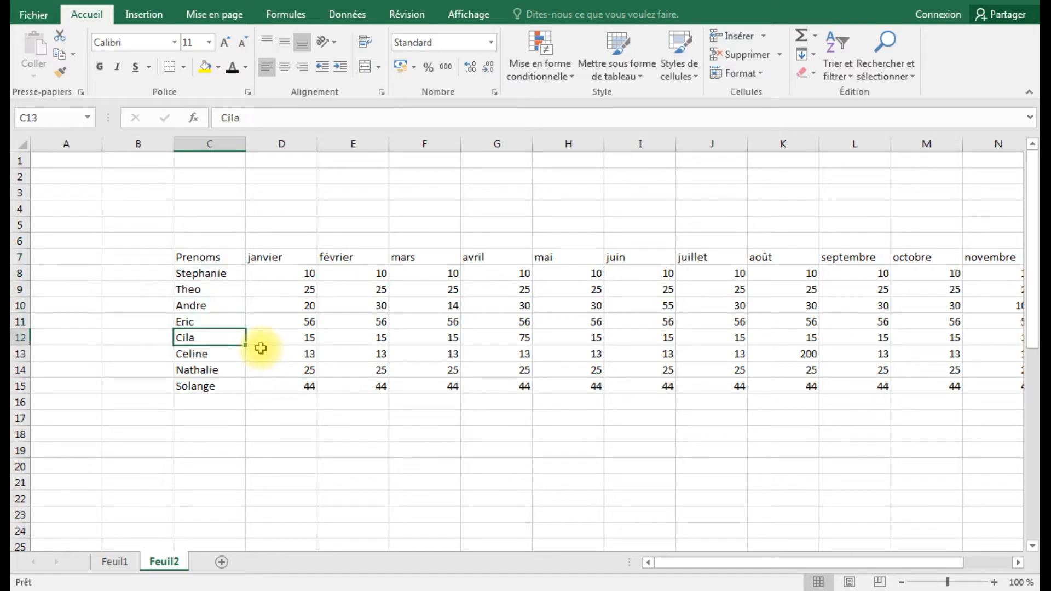
pyautogui.press('Right')
pyautogui.press('Up')
pyautogui.press('Up')
pyautogui.press('Up')
pyautogui.press('Up')
pyautogui.press('Up')
pyautogui.press('Up')
pyautogui.press('Up')
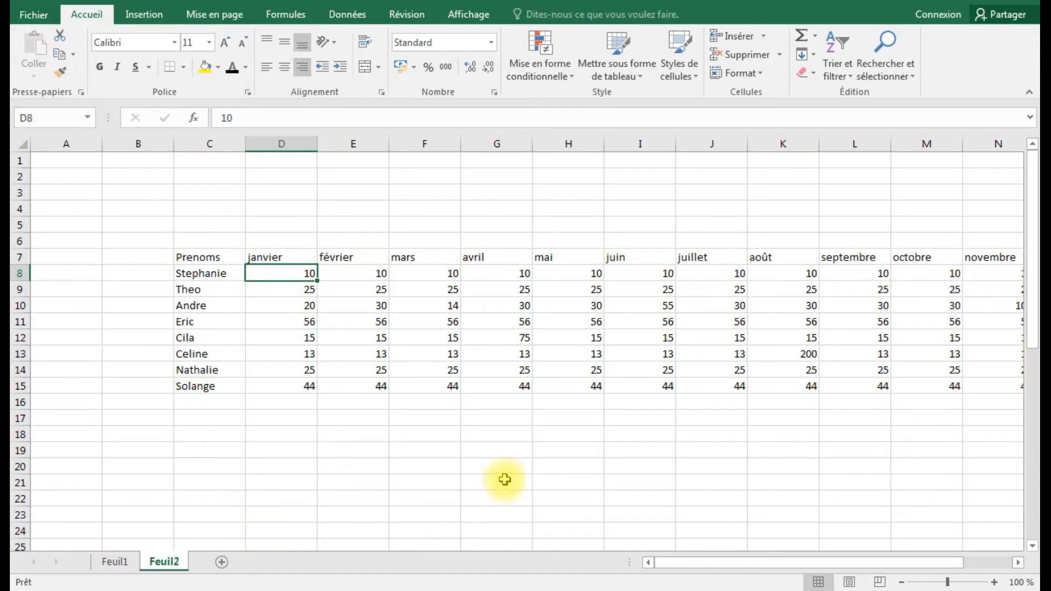
pyautogui.click(561, 453)
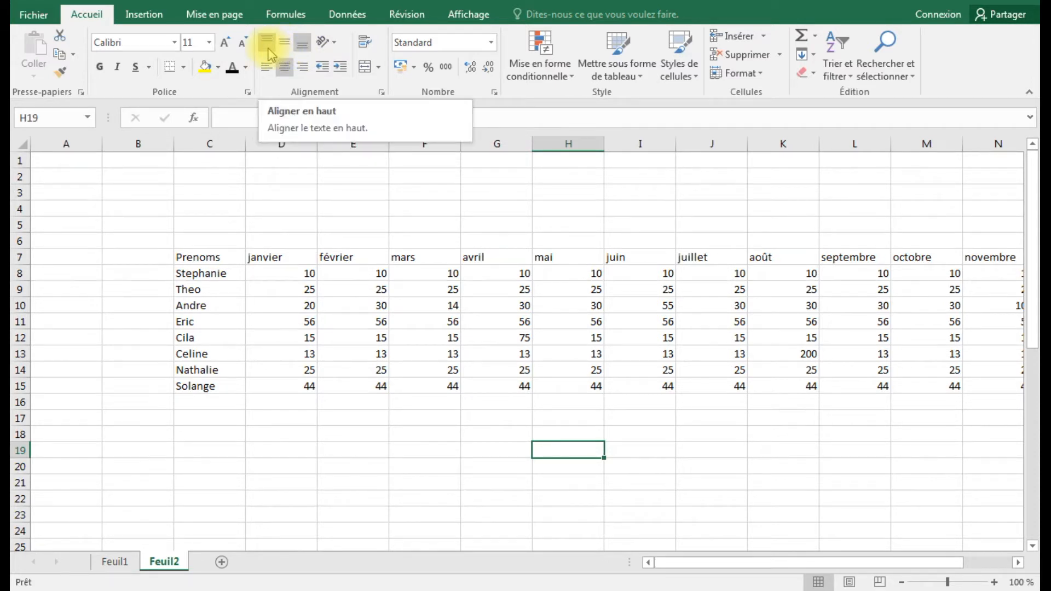
# - Apply left alignment to the January heading in cell D7
pyautogui.click(280, 253)
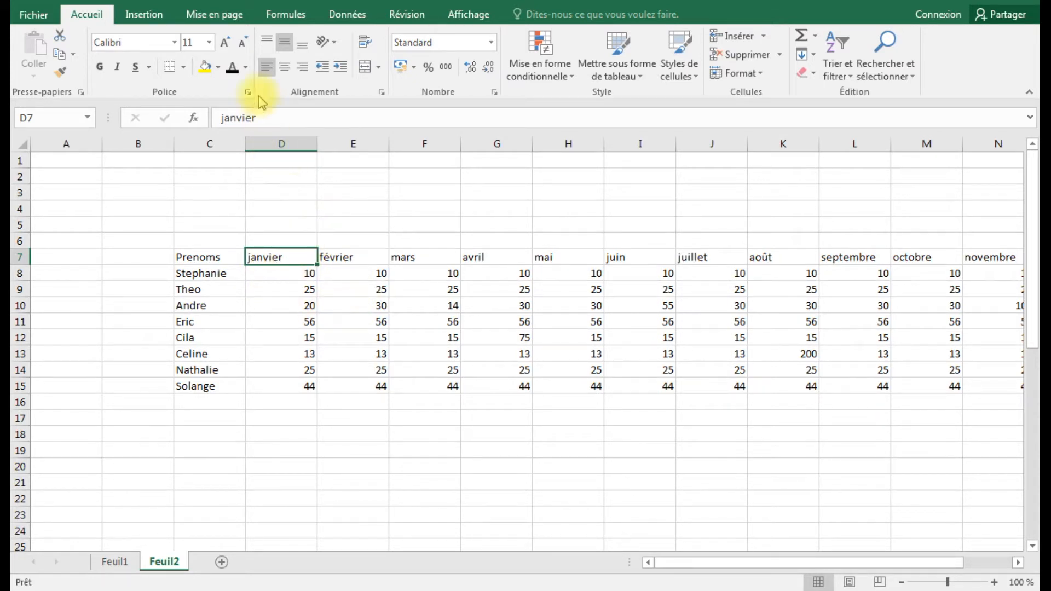
pyautogui.click(265, 70)
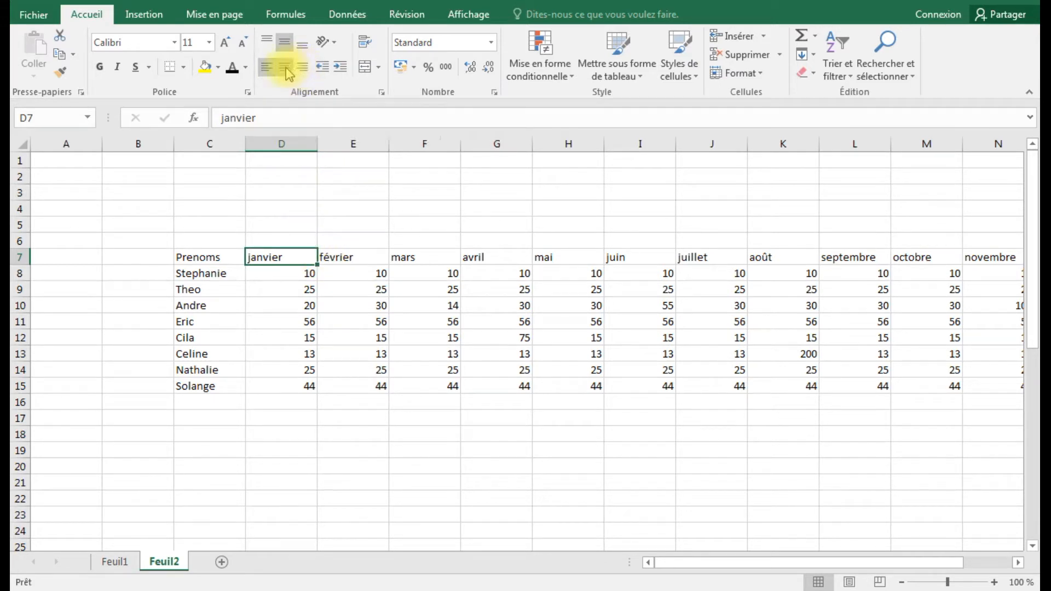
pyautogui.click(267, 68)
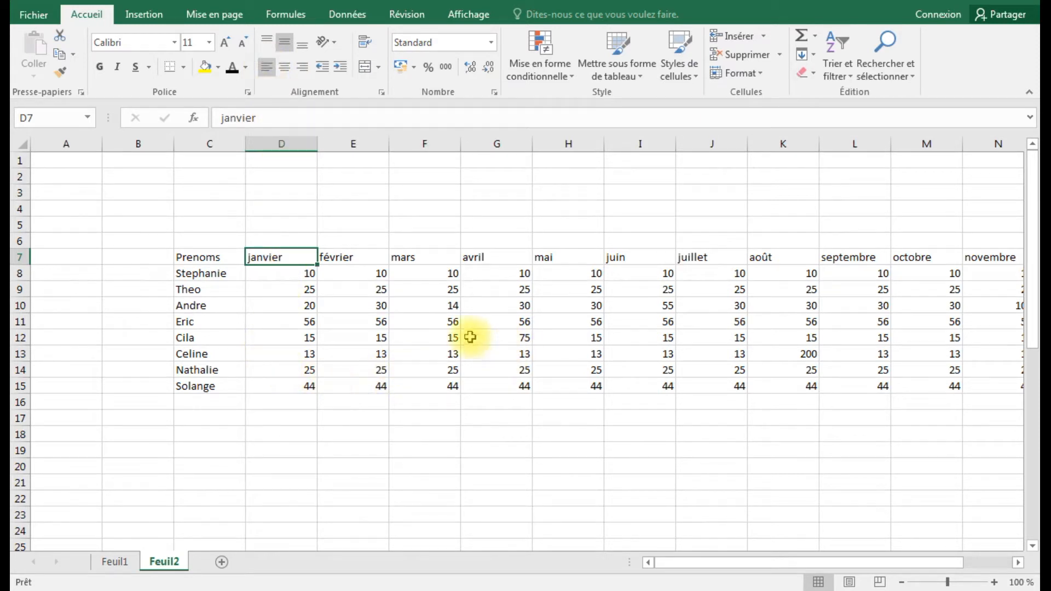
# - Center the values in cells G12 and J11 horizontally, trying left alignment on G12 as well
pyautogui.click(500, 339)
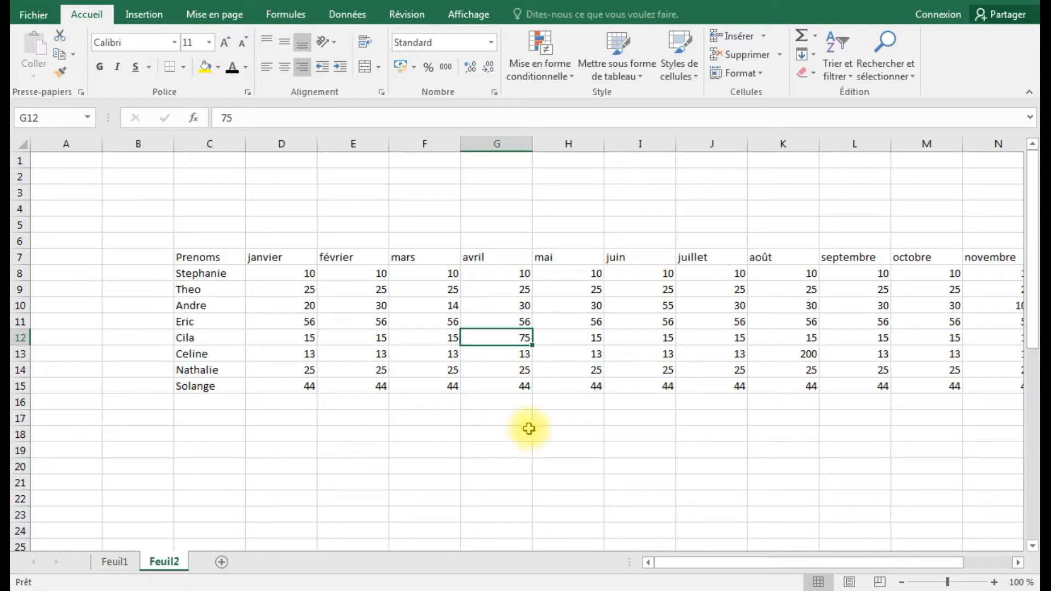
pyautogui.click(285, 68)
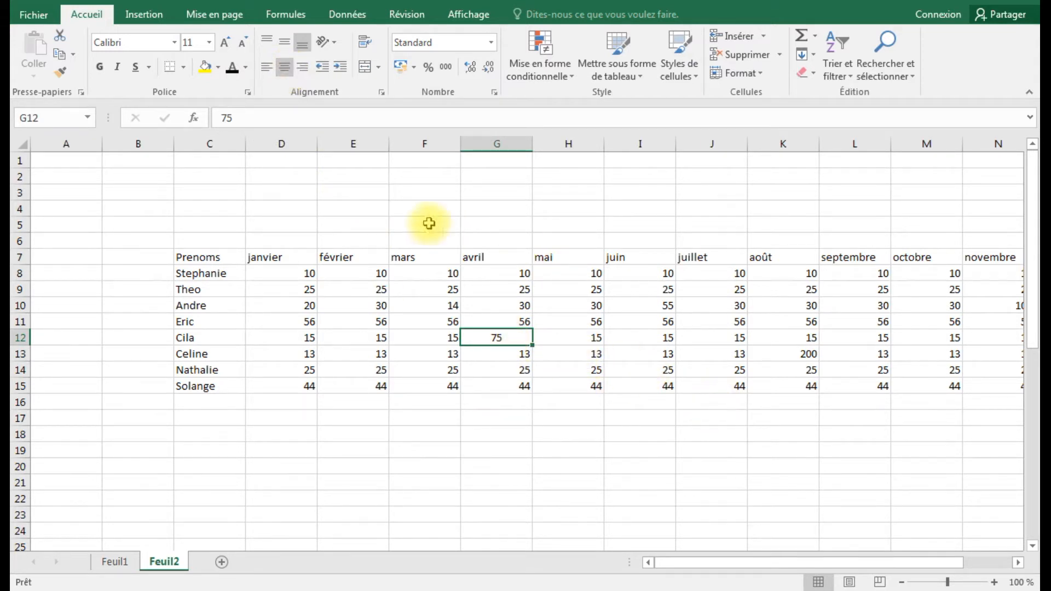
pyautogui.click(266, 66)
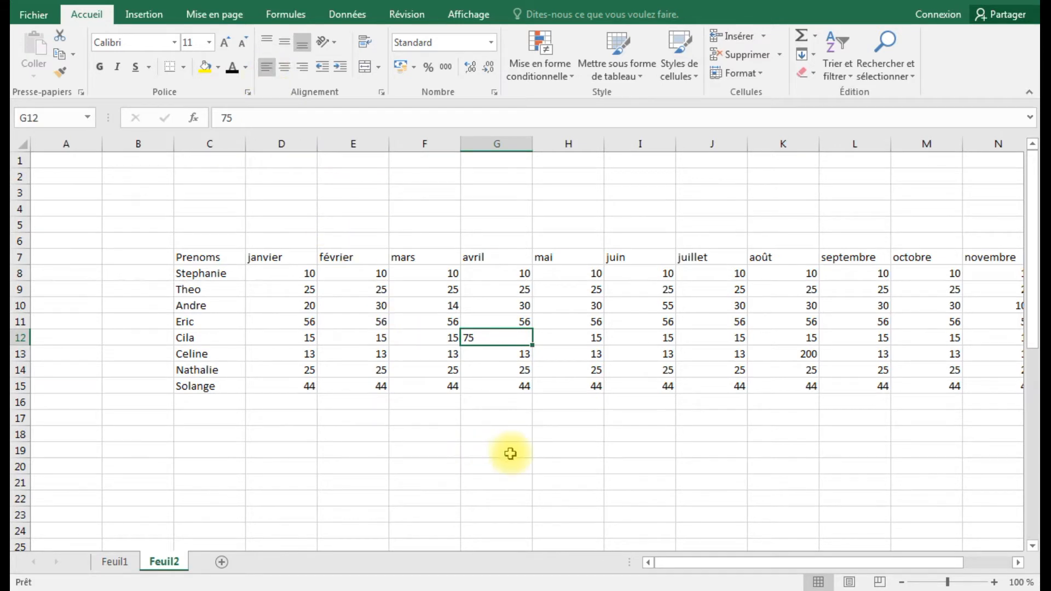
pyautogui.click(286, 69)
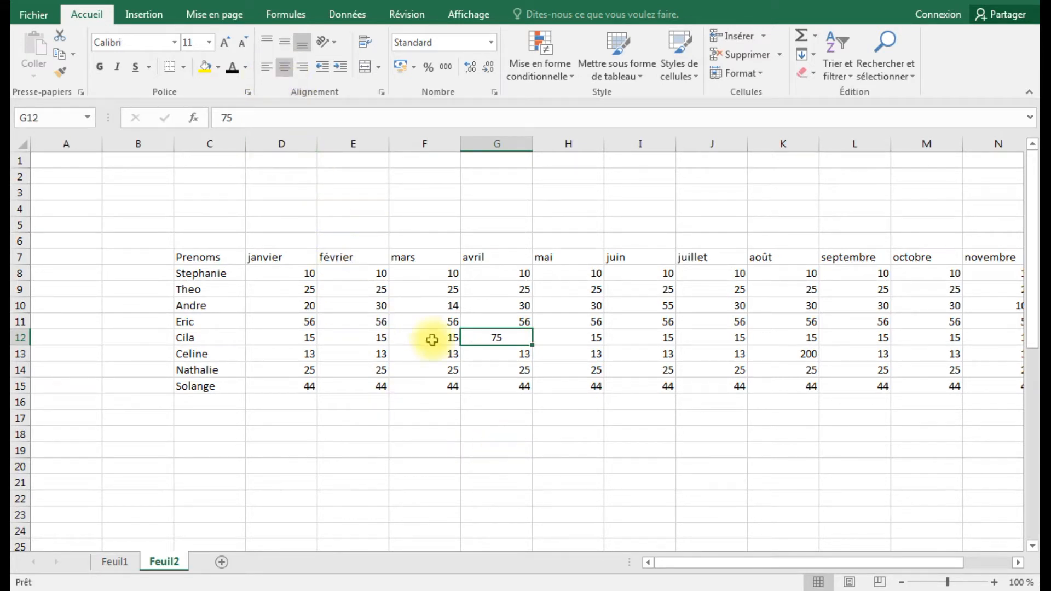
pyautogui.click(723, 321)
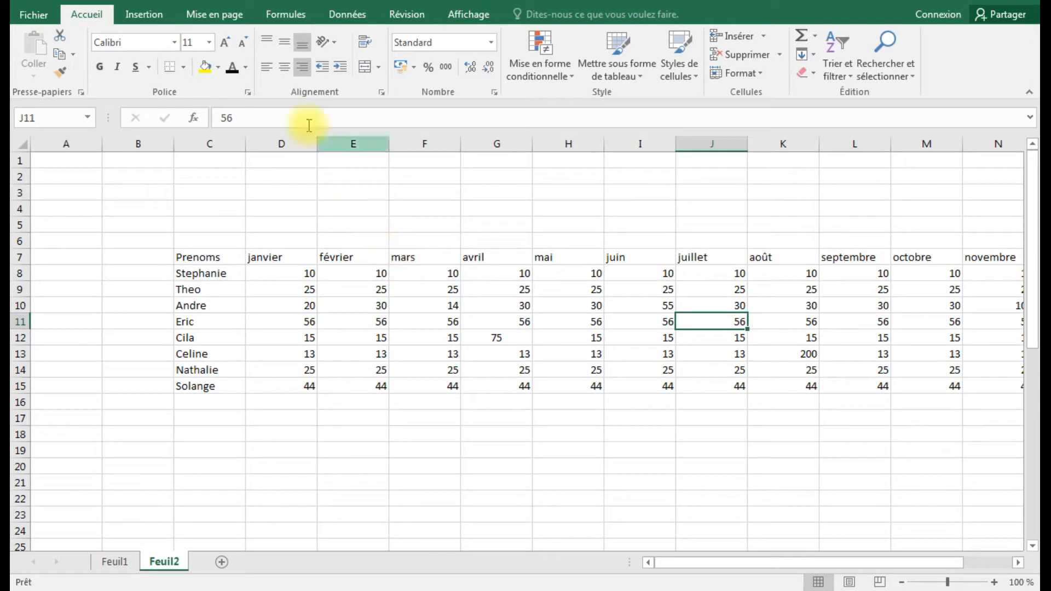
pyautogui.click(284, 67)
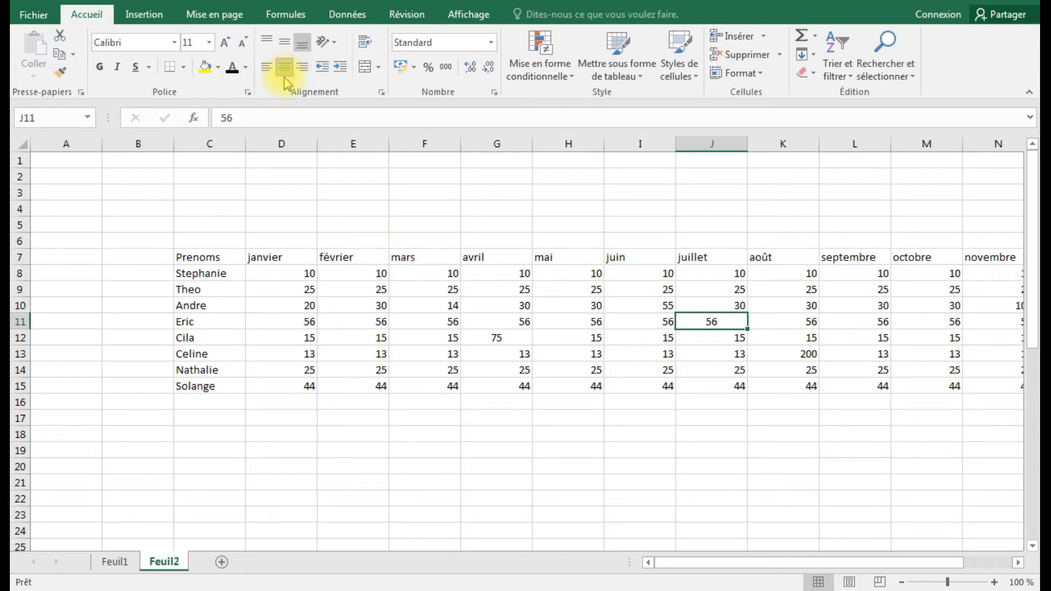
# - Select the January values in D8:D15 and reduce the selection to cell D8
pyautogui.click(307, 274)
pyautogui.click(344, 277)
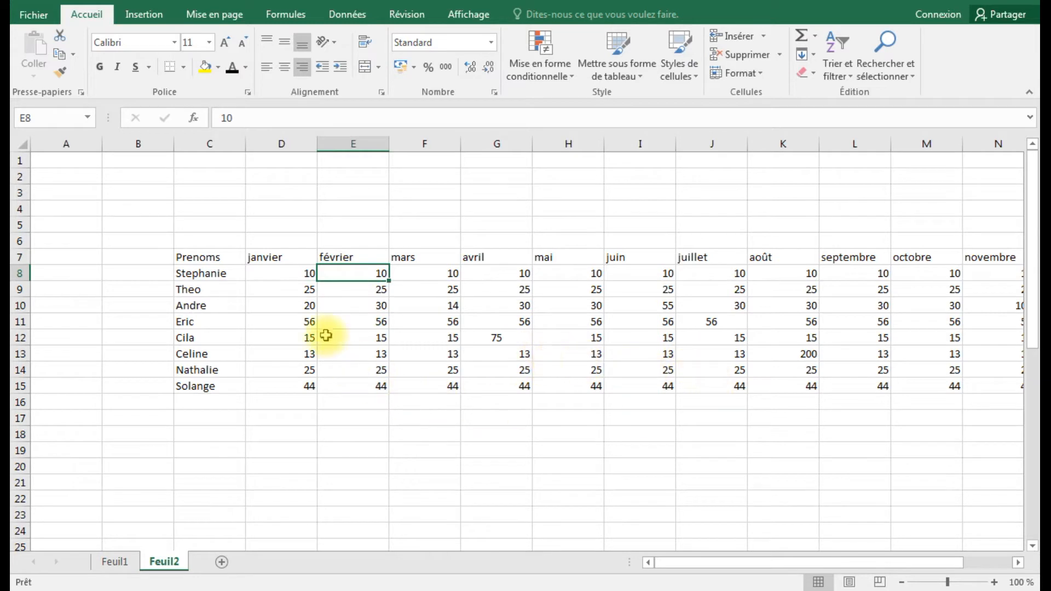
pyautogui.moveTo(273, 274); pyautogui.dragTo(281, 383)
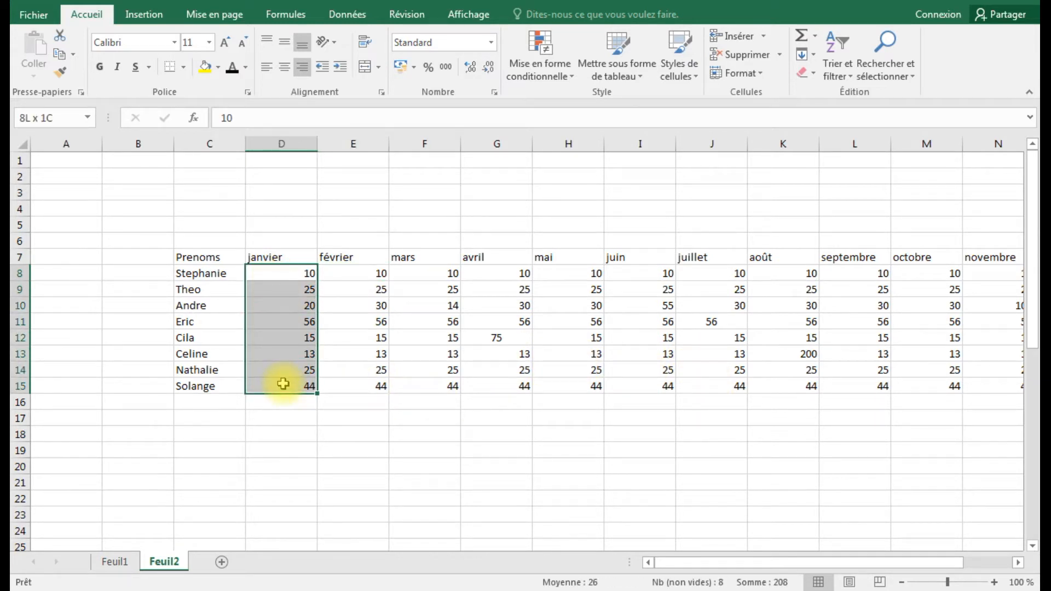
pyautogui.moveTo(283, 384); pyautogui.dragTo(285, 384)
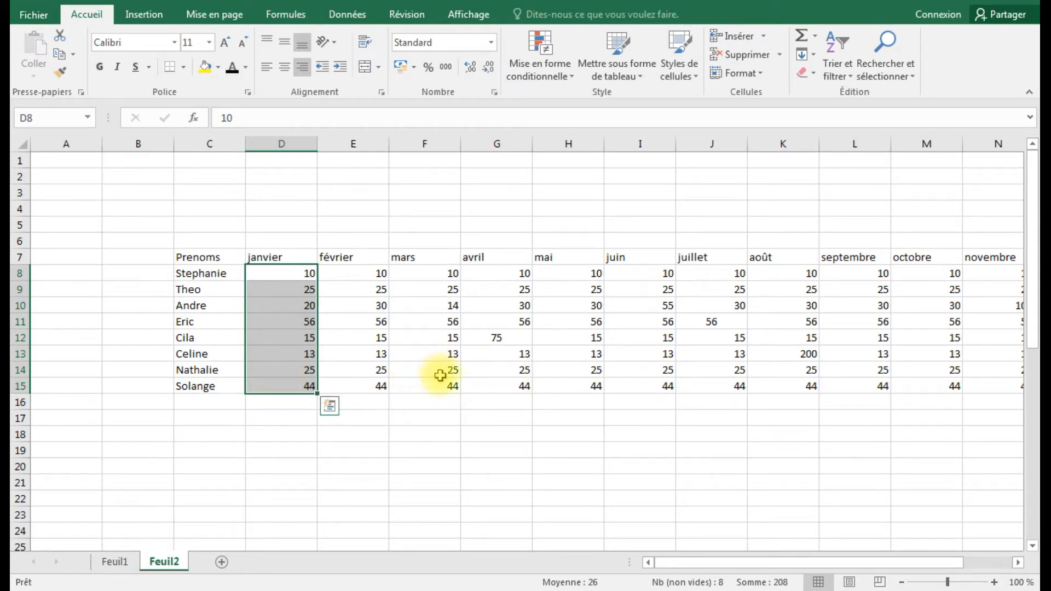
pyautogui.click(289, 273)
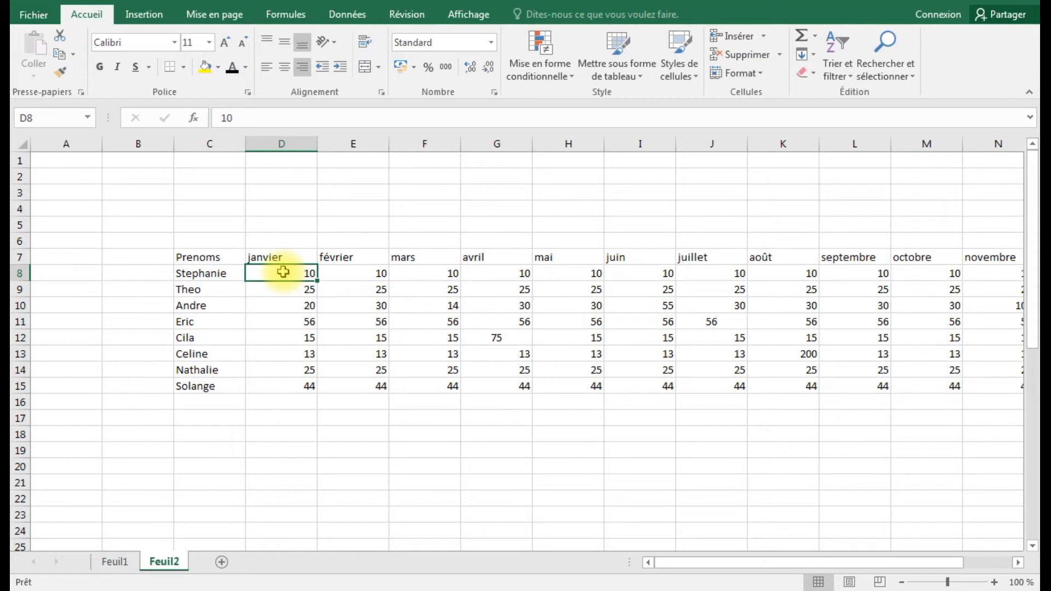
# - Select all the monthly values from January to December in D8:O15
pyautogui.moveTo(283, 272); pyautogui.dragTo(848, 379)
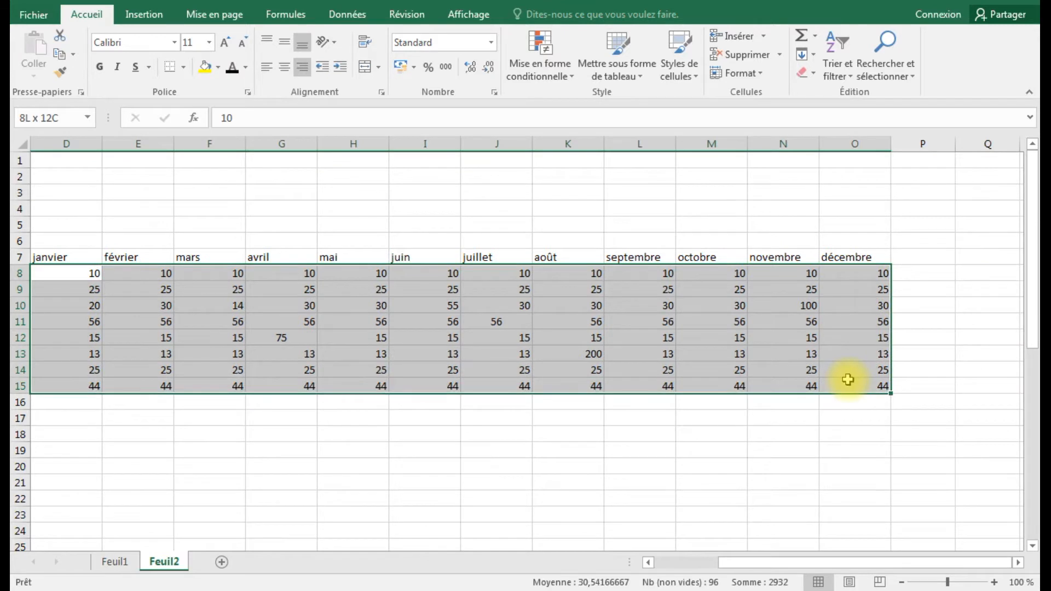
pyautogui.moveTo(847, 379); pyautogui.dragTo(848, 380)
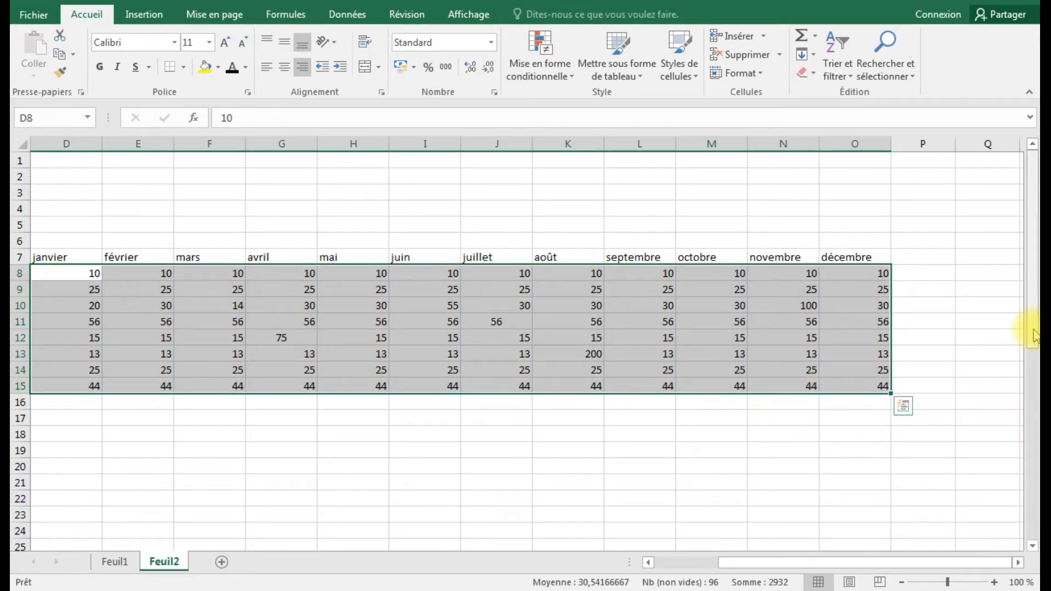
pyautogui.moveTo(793, 562); pyautogui.dragTo(701, 565)
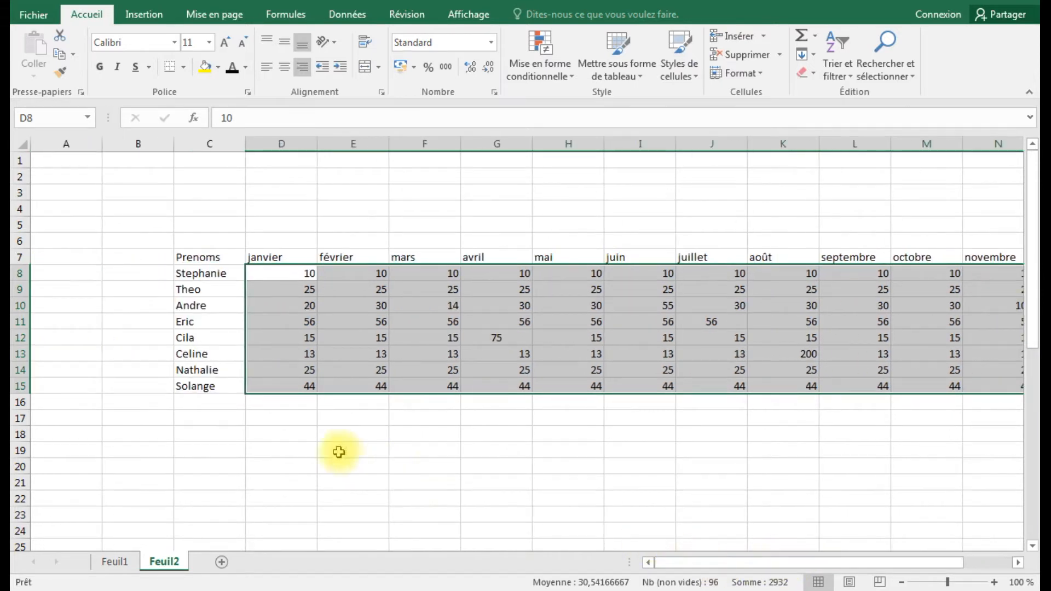
# - Center all the monthly values in D8:O15 horizontally in their cells
pyautogui.click(278, 273)
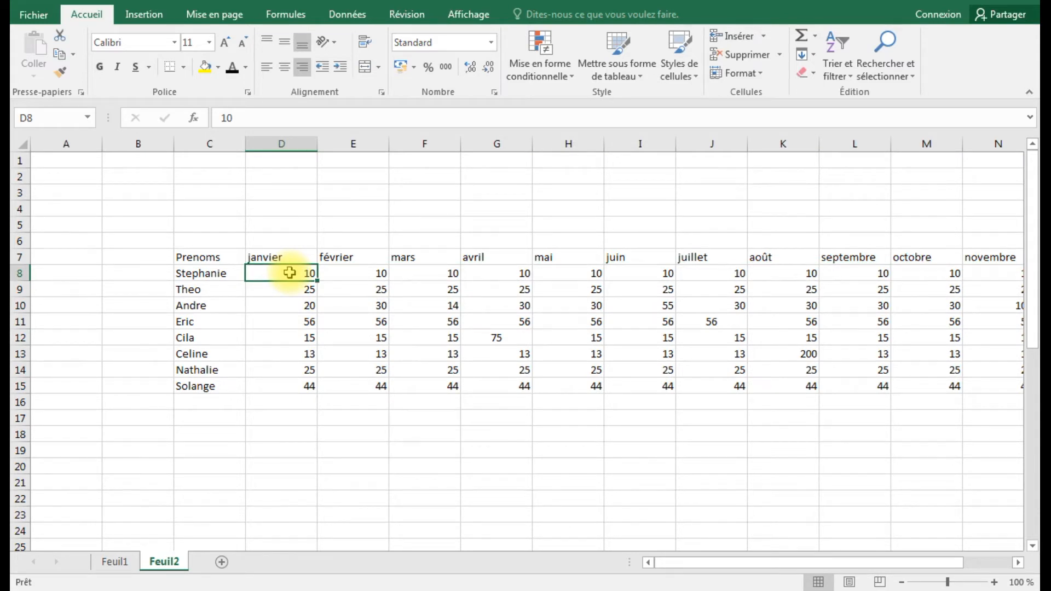
pyautogui.hotkey('shift', 'Down')
pyautogui.hotkey('shift', 'Down')
pyautogui.hotkey('shift', 'Down')
pyautogui.hotkey('shift', 'Down')
pyautogui.hotkey('shift', 'Down')
pyautogui.hotkey('shift', 'Down')
pyautogui.hotkey('shift', 'Down')
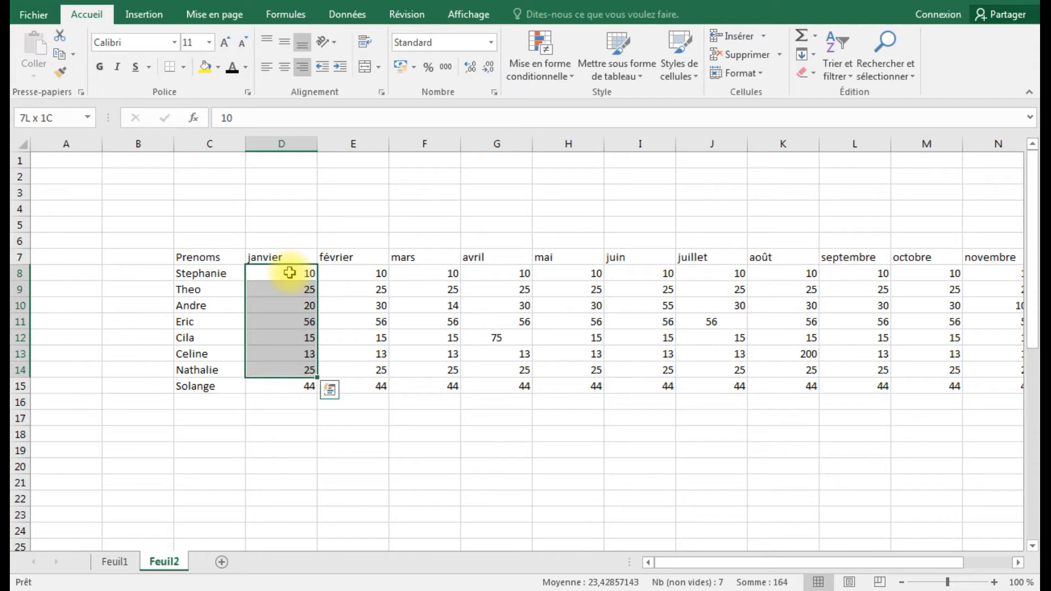
pyautogui.hotkey('shift', 'Right')
pyautogui.hotkey('shift', 'Right')
pyautogui.hotkey('shift', 'Right')
pyautogui.hotkey('shift', 'Right')
pyautogui.hotkey('shift', 'Right')
pyautogui.hotkey('shift', 'Right')
pyautogui.hotkey('shift', 'Right')
pyautogui.hotkey('shift', 'Right')
pyautogui.hotkey('shift', 'Right')
pyautogui.hotkey('shift', 'Right')
pyautogui.hotkey('shift', 'Right')
pyautogui.hotkey('shift', 'Right')
pyautogui.hotkey('shift', 'Right')
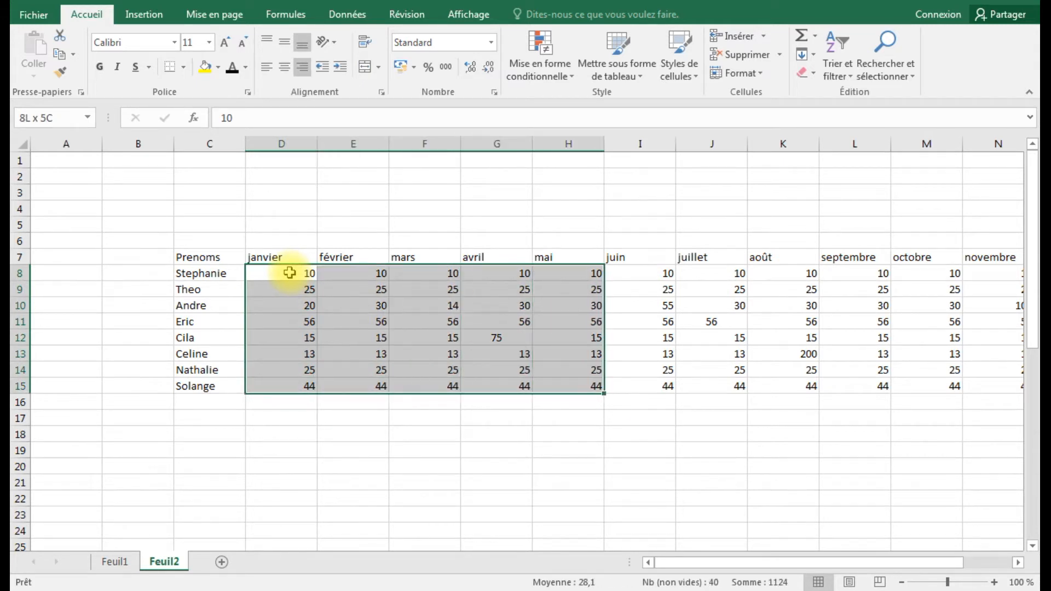
pyautogui.hotkey('shift', 'Left')
pyautogui.hotkey('shift', 'Left')
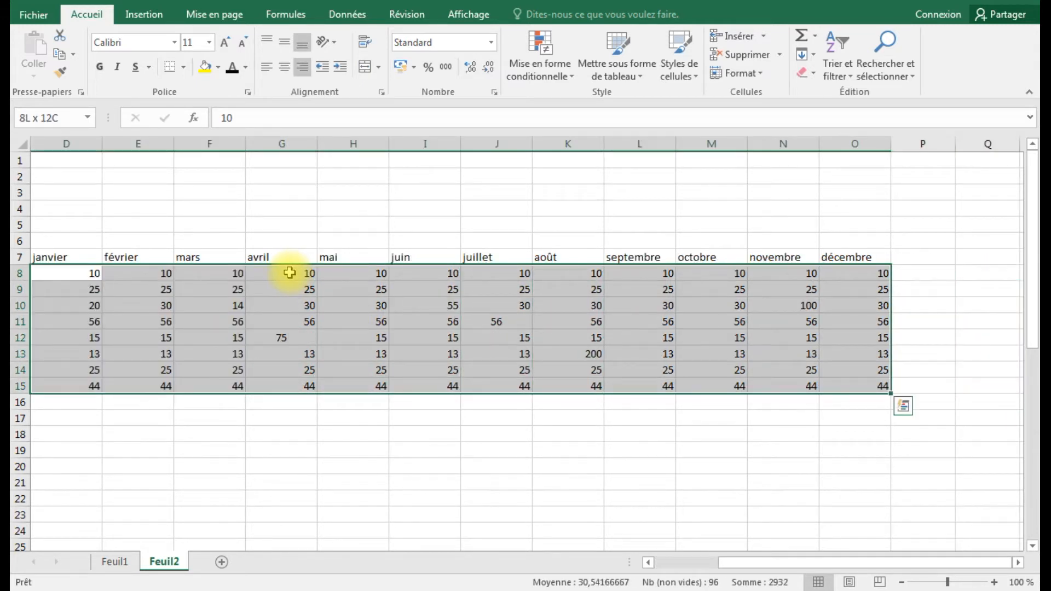
pyautogui.moveTo(766, 563); pyautogui.dragTo(689, 564)
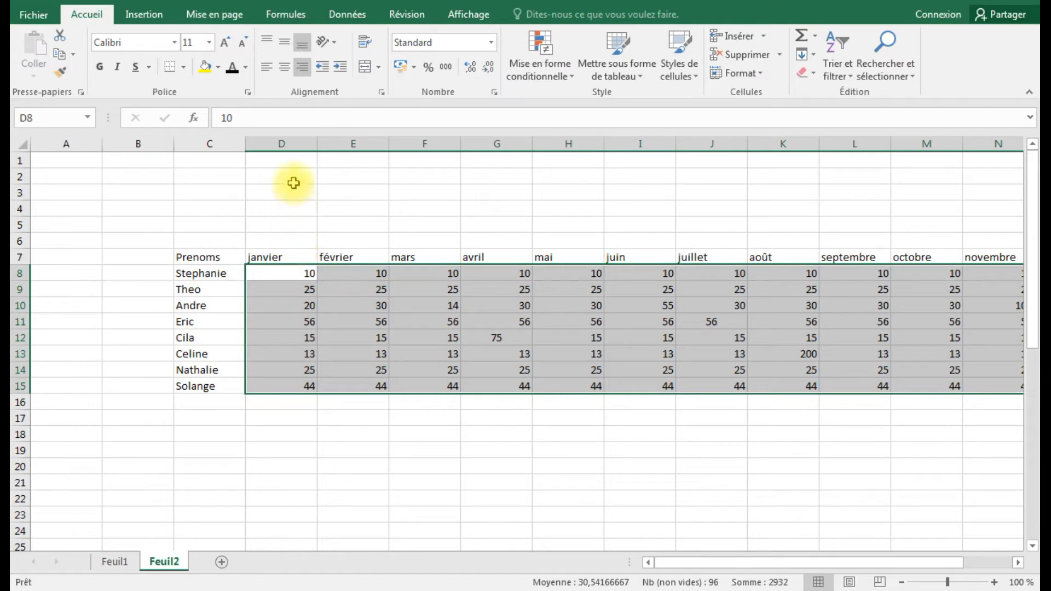
pyautogui.click(285, 68)
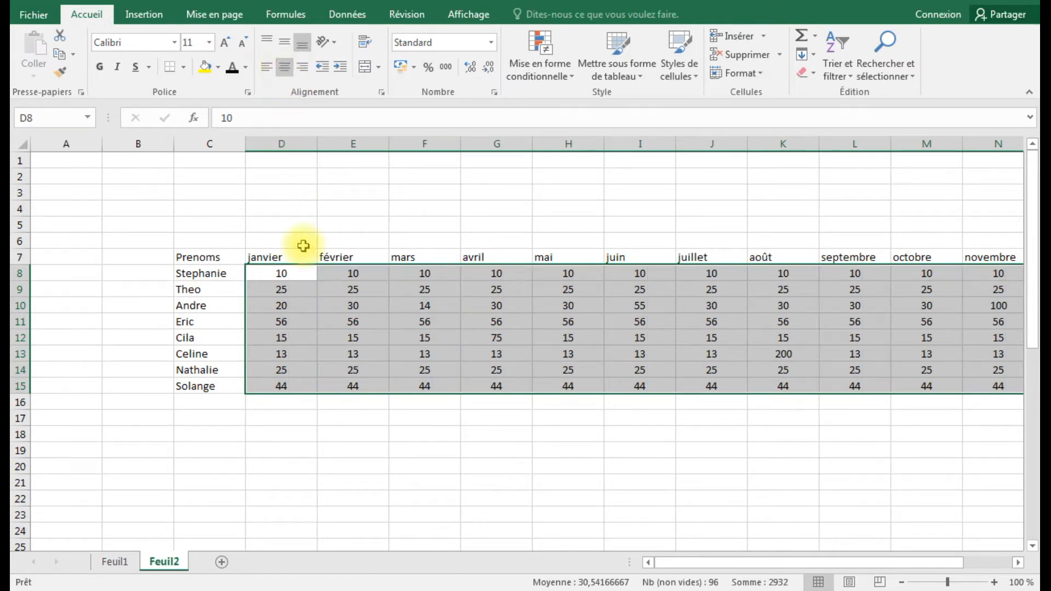
pyautogui.click(637, 321)
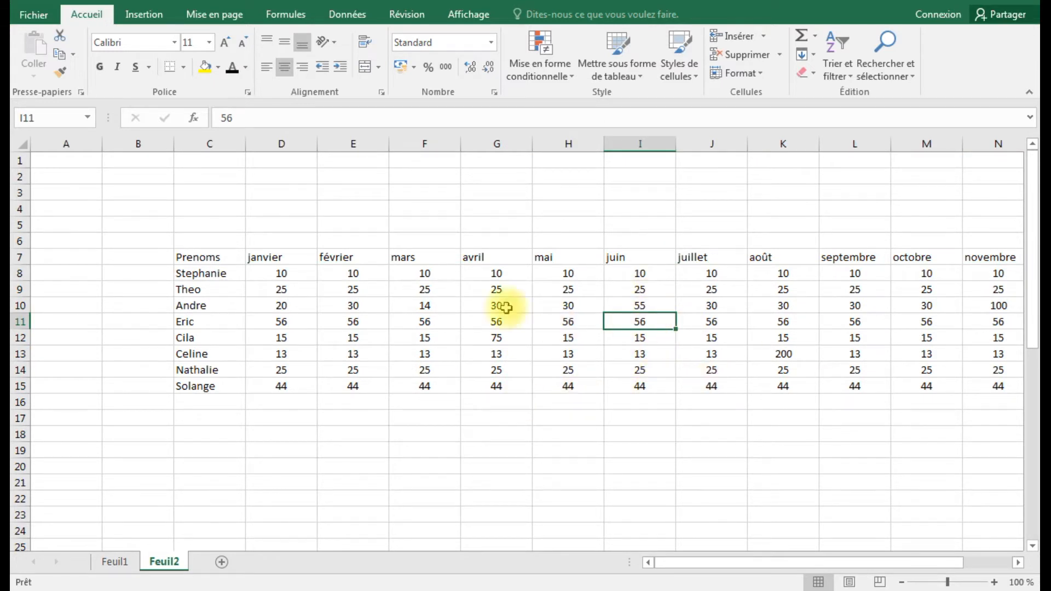
# - Center the header row C7:O7 horizontally, from the Prenoms heading to décembre
pyautogui.moveTo(207, 256); pyautogui.dragTo(846, 257)
pyautogui.moveTo(744, 564); pyautogui.dragTo(663, 568)
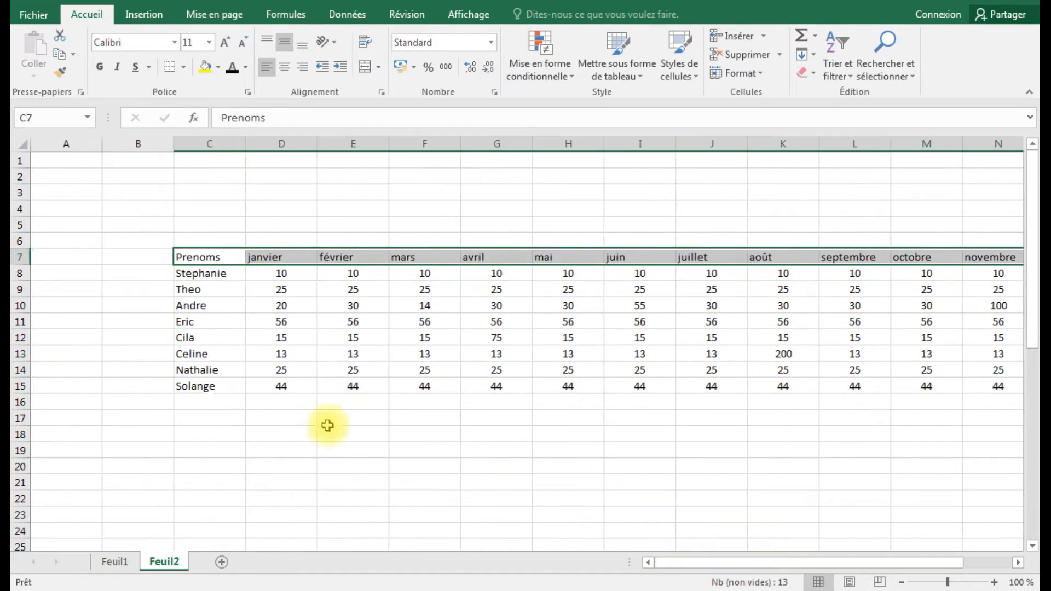
pyautogui.click(206, 258)
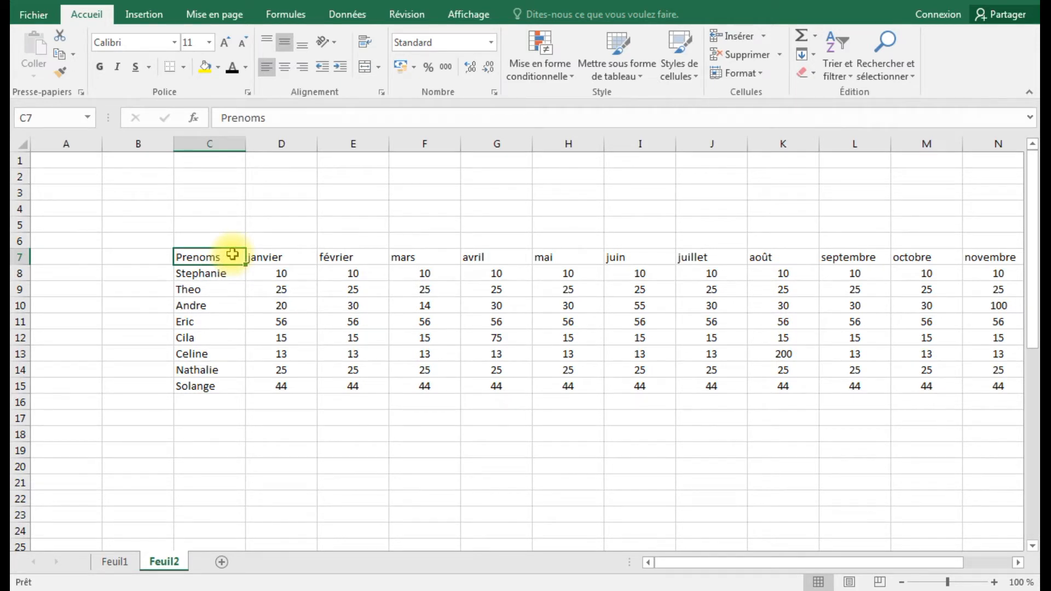
pyautogui.moveTo(233, 255); pyautogui.dragTo(902, 257)
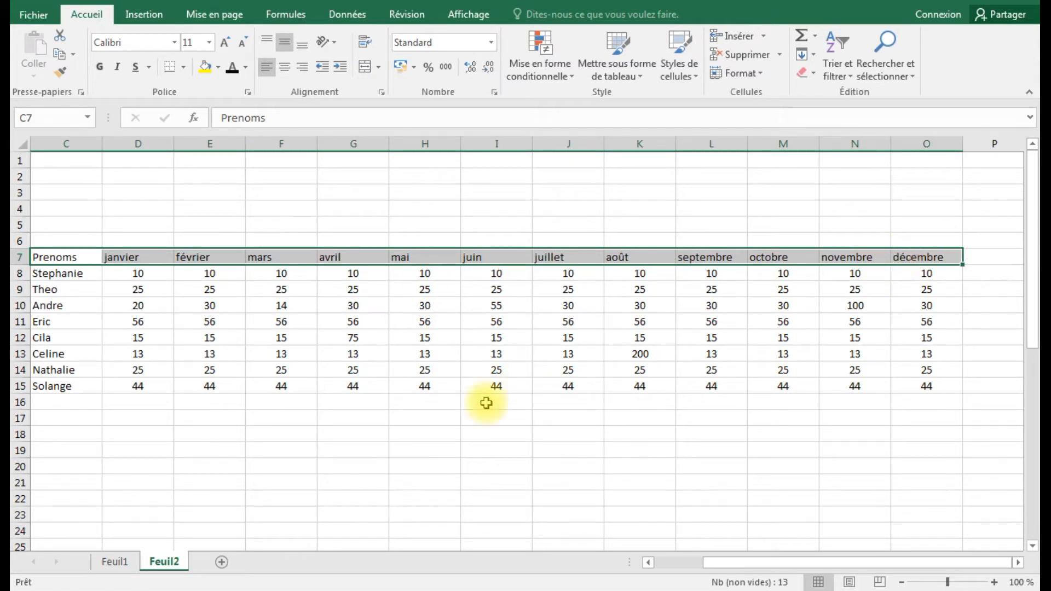
pyautogui.click(284, 70)
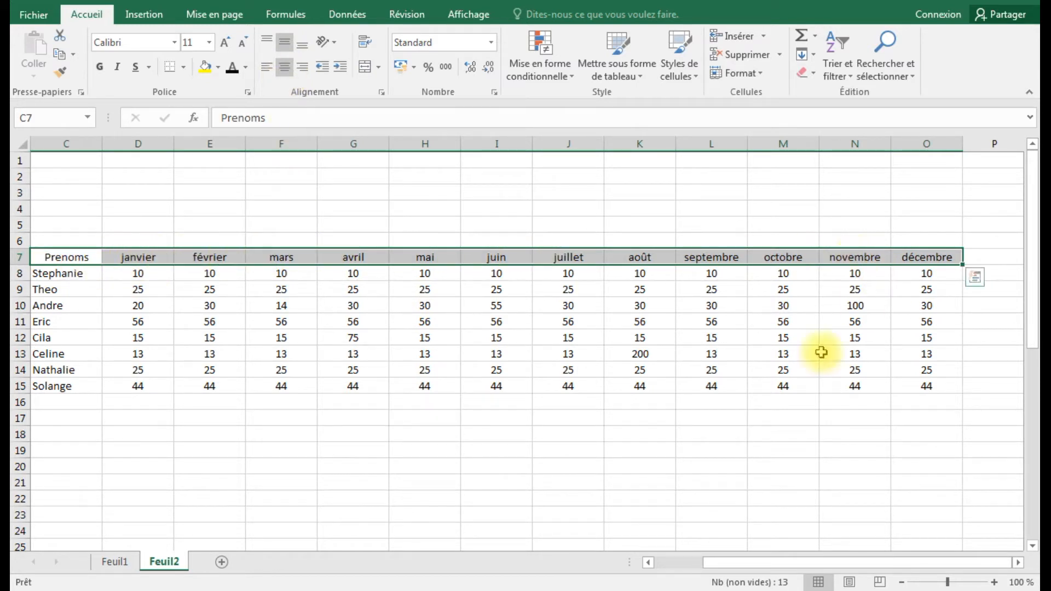
pyautogui.moveTo(778, 560); pyautogui.dragTo(731, 559)
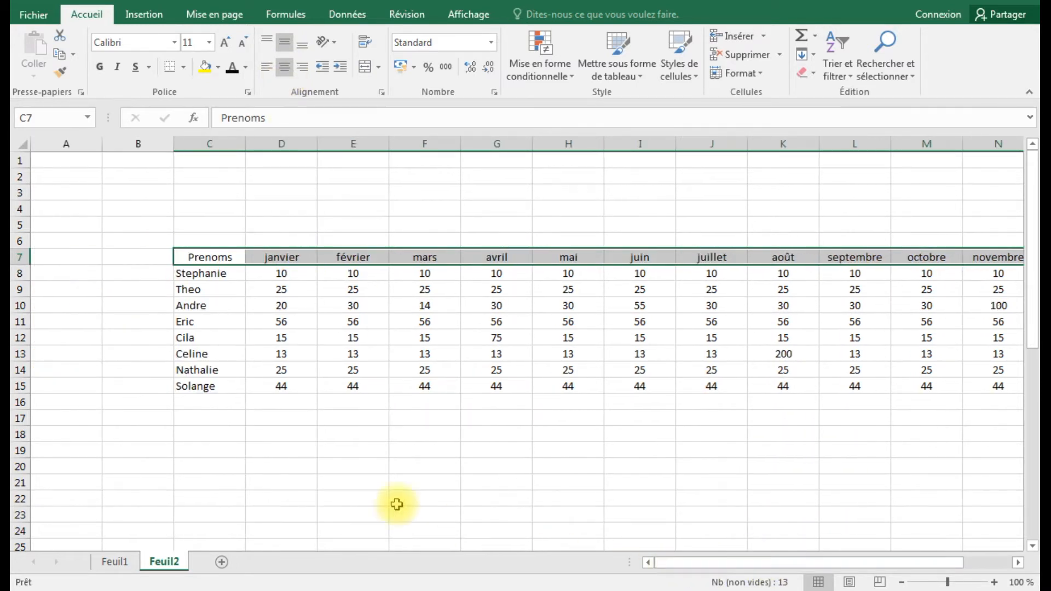
# - Center the first names in C8:C15 horizontally and deselect the range
pyautogui.click(210, 272)
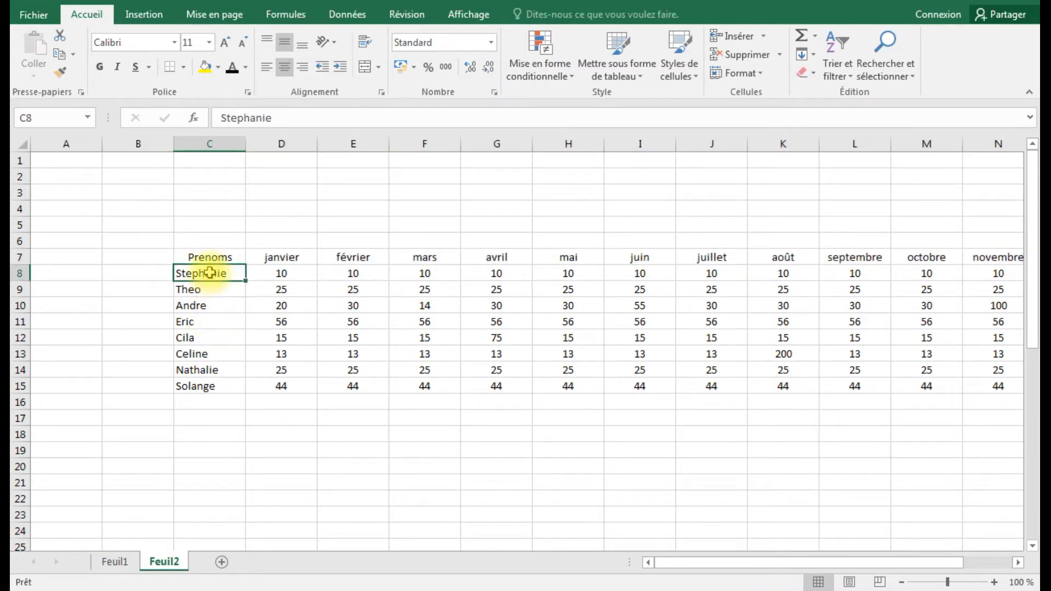
pyautogui.moveTo(210, 272); pyautogui.dragTo(212, 385)
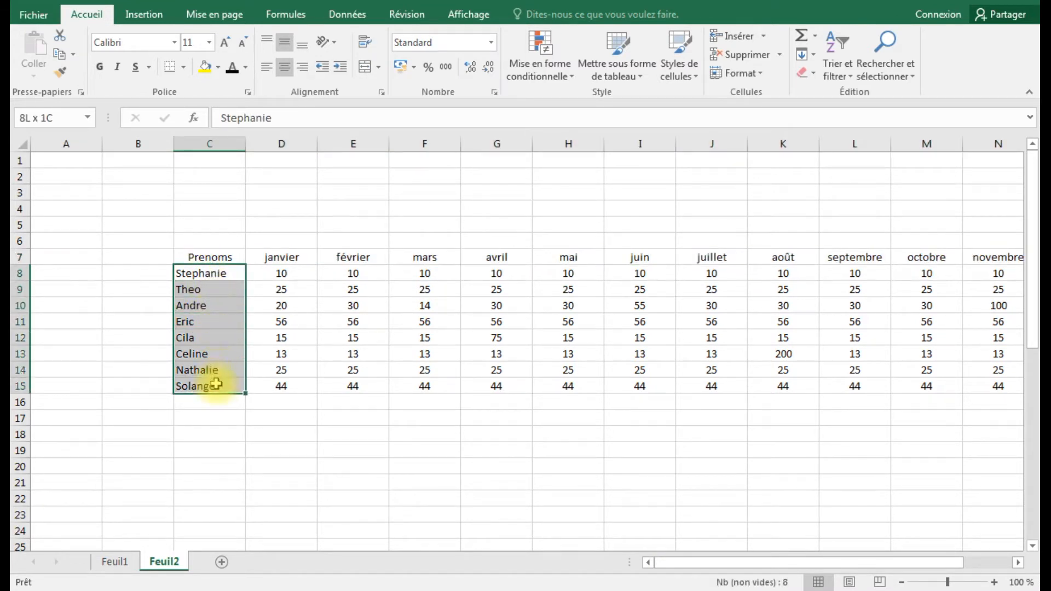
pyautogui.click(284, 68)
pyautogui.click(378, 422)
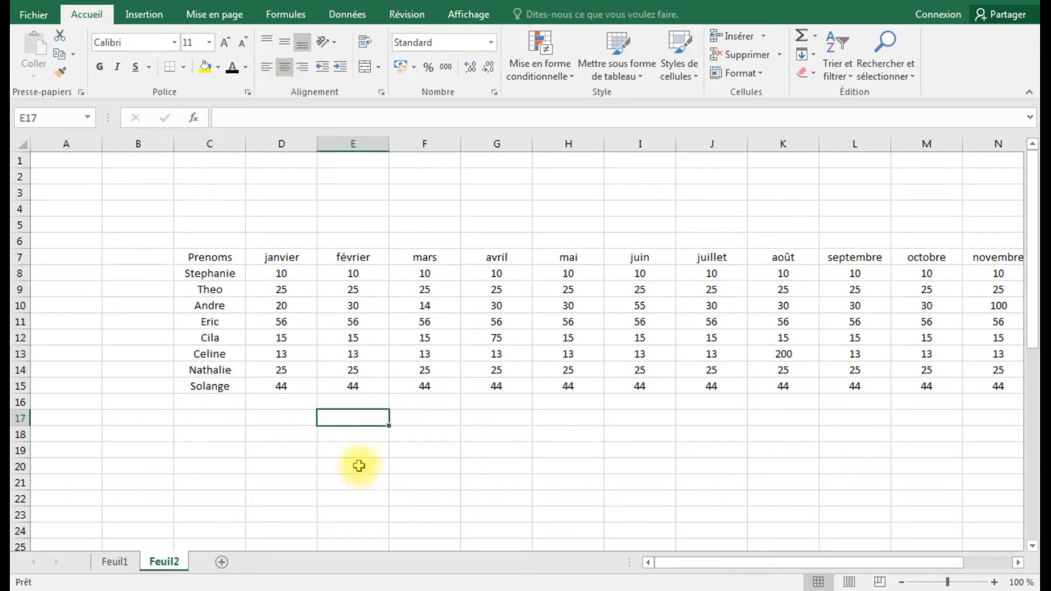
pyautogui.moveTo(672, 565)
pyautogui.mouseDown()
pyautogui.moveTo(727, 568)
pyautogui.moveTo(664, 569)
pyautogui.mouseUp()
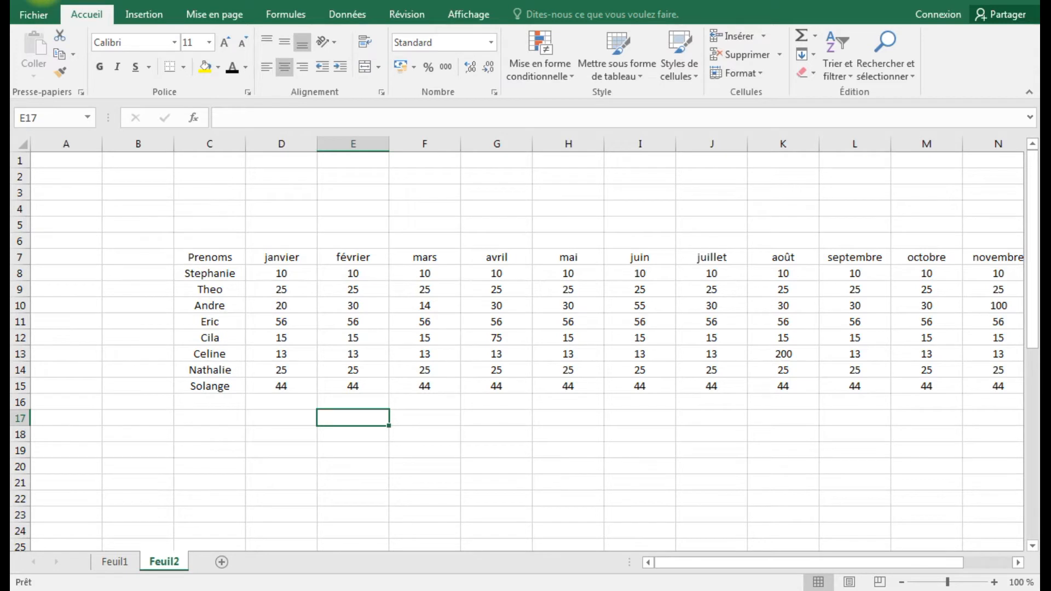
# - Undo the horizontal centering applied to the first names, header row and monthly values, including the individually aligned cells J11 and G12
pyautogui.click(37, 2)
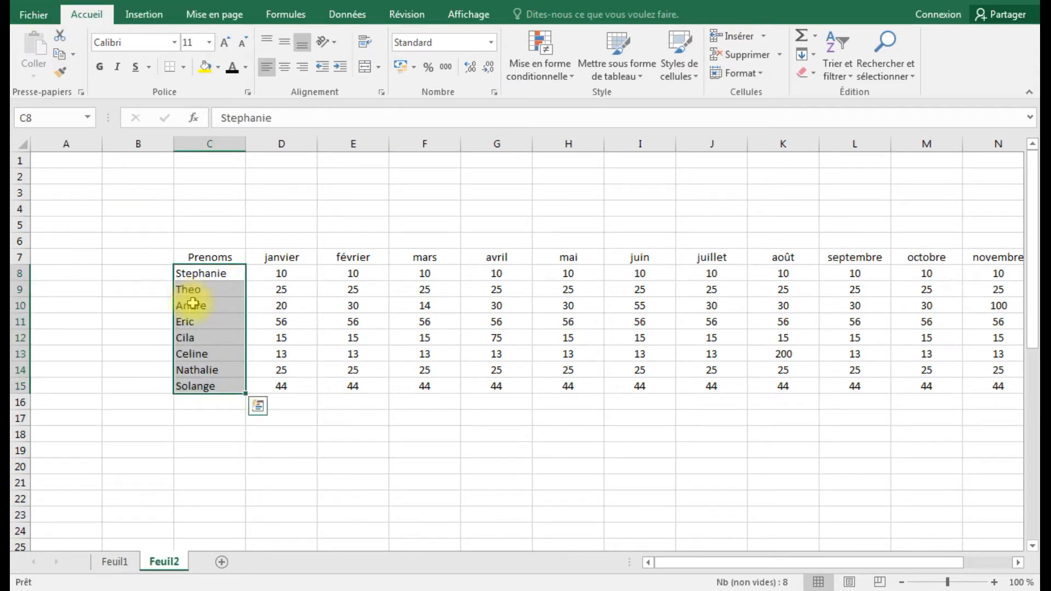
pyautogui.click(37, 2)
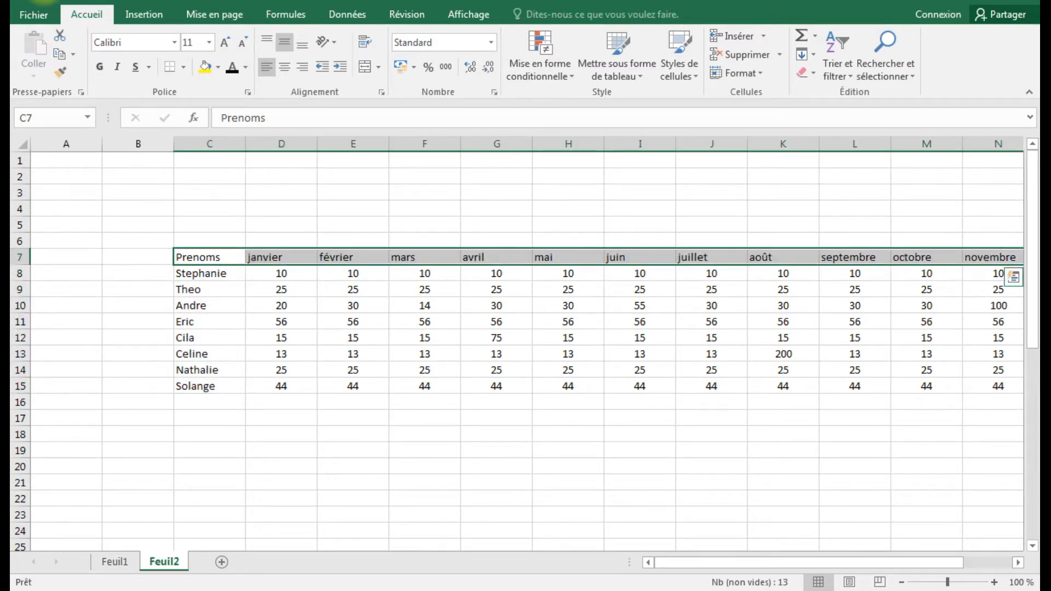
pyautogui.hotkey('ctrl', 'z')
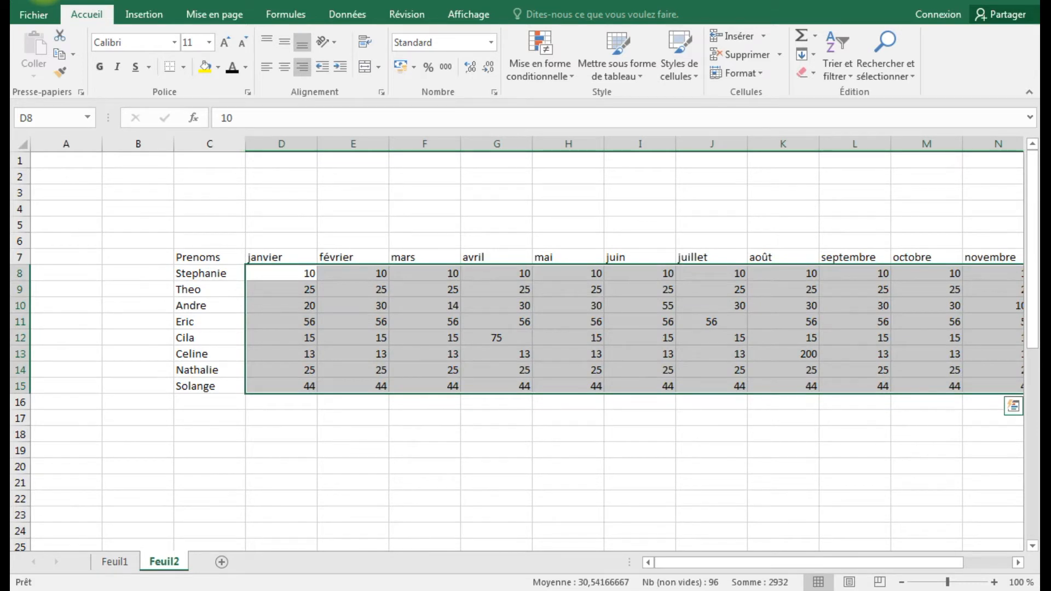
pyautogui.hotkey('ctrl', 'z')
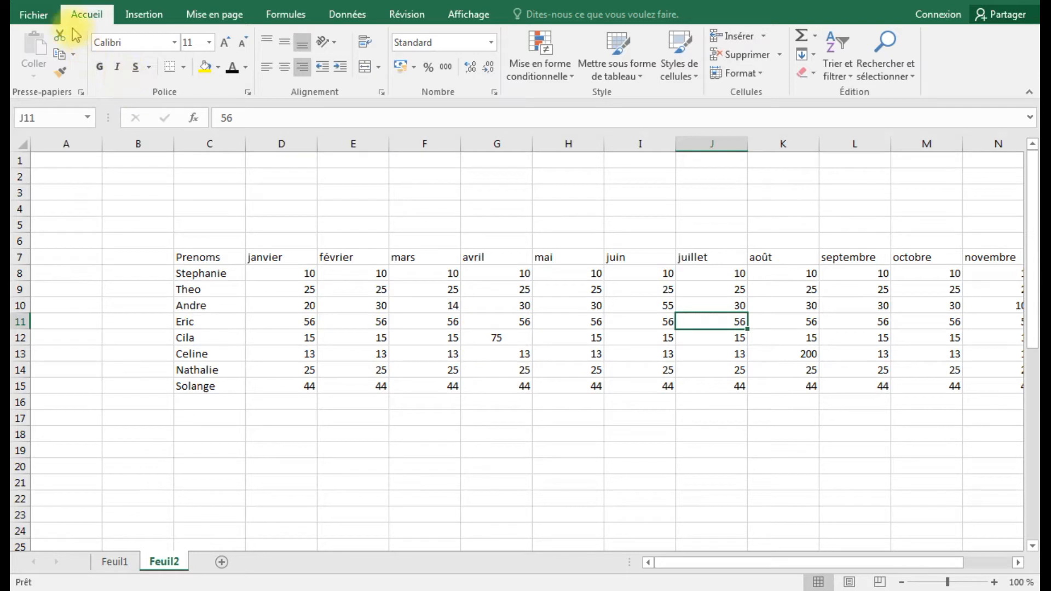
pyautogui.hotkey('ctrl', 'z')
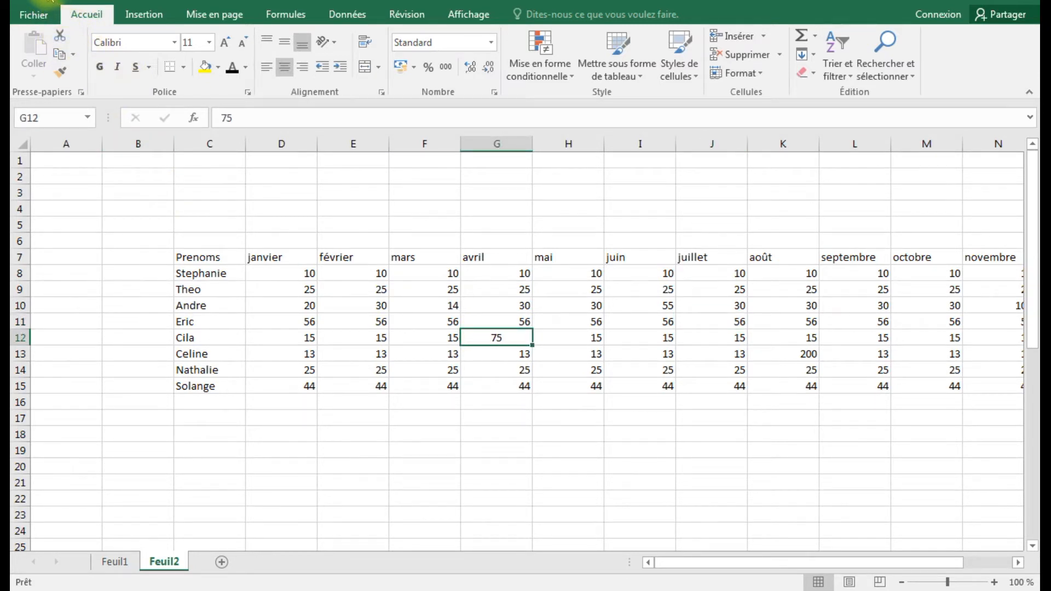
pyautogui.click(466, 415)
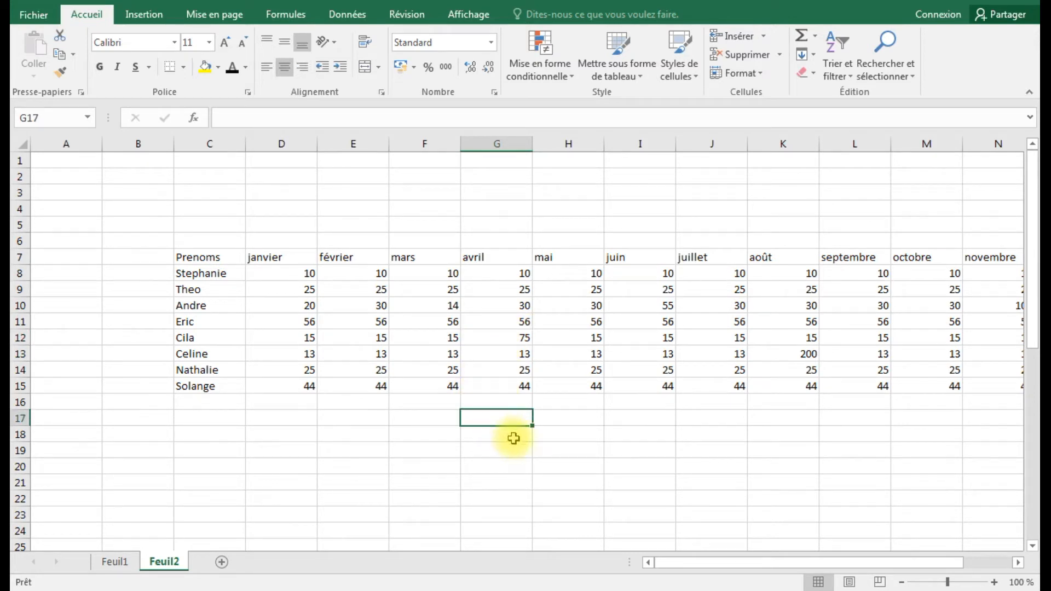
# - Center the whole table horizontally in one operation by selecting the range C4:O19, including the blank cells around it
pyautogui.click(186, 208)
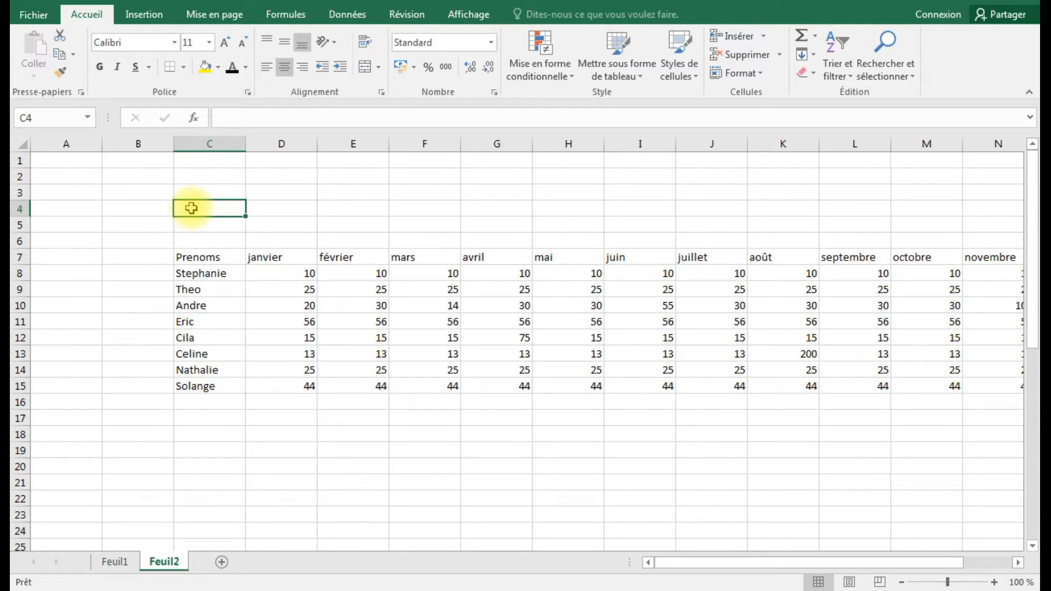
pyautogui.moveTo(191, 208); pyautogui.dragTo(872, 444)
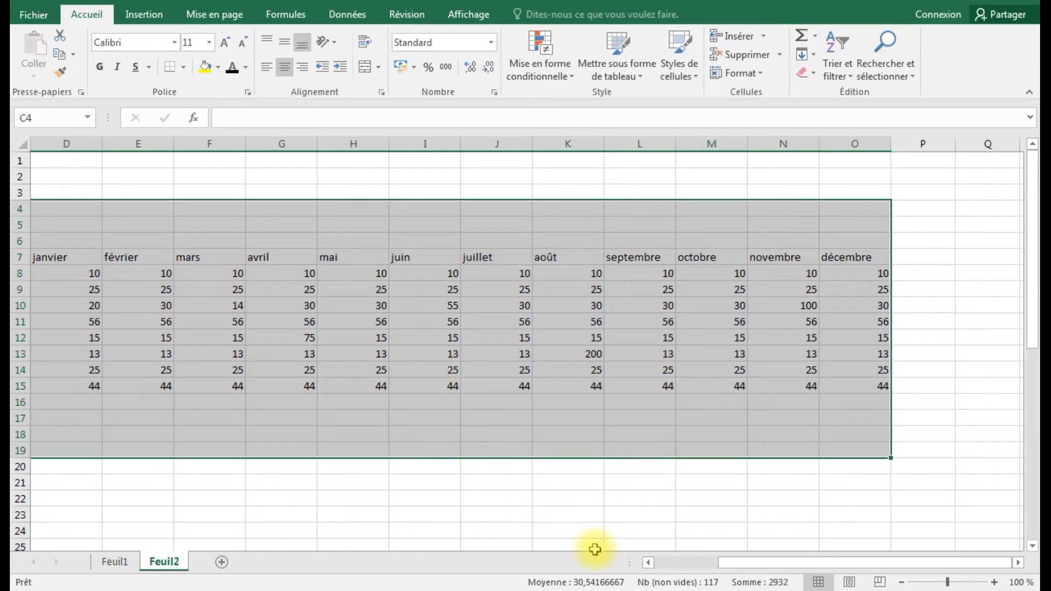
pyautogui.moveTo(735, 569); pyautogui.dragTo(660, 564)
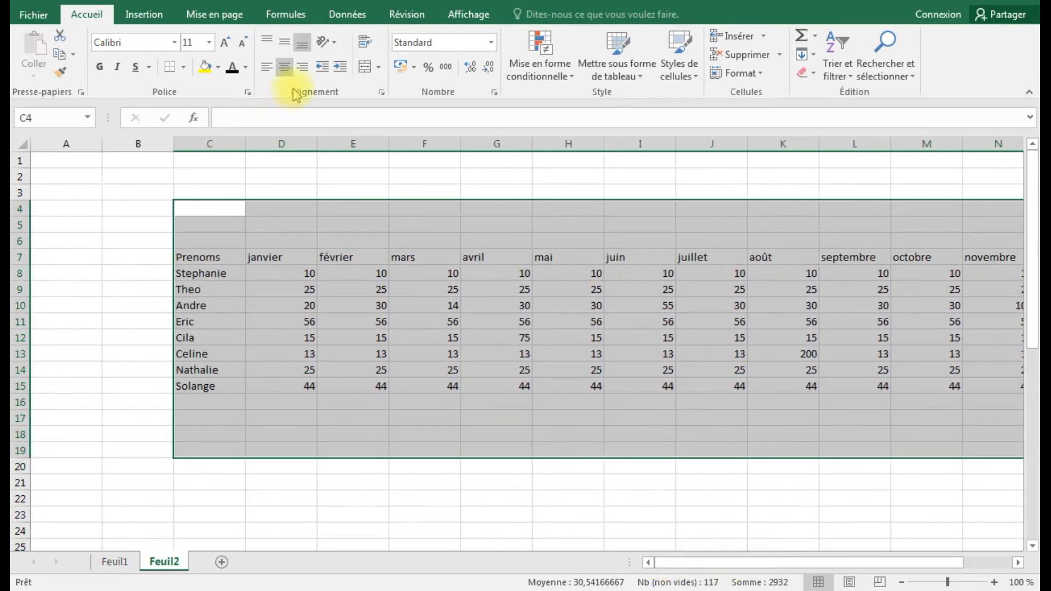
pyautogui.click(285, 68)
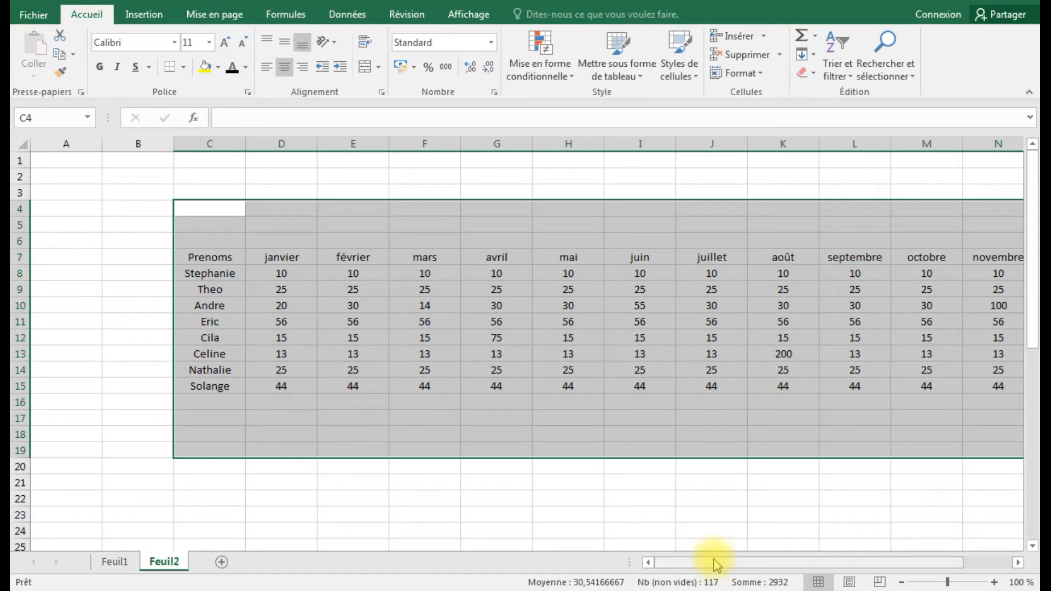
pyautogui.moveTo(725, 562); pyautogui.dragTo(674, 574)
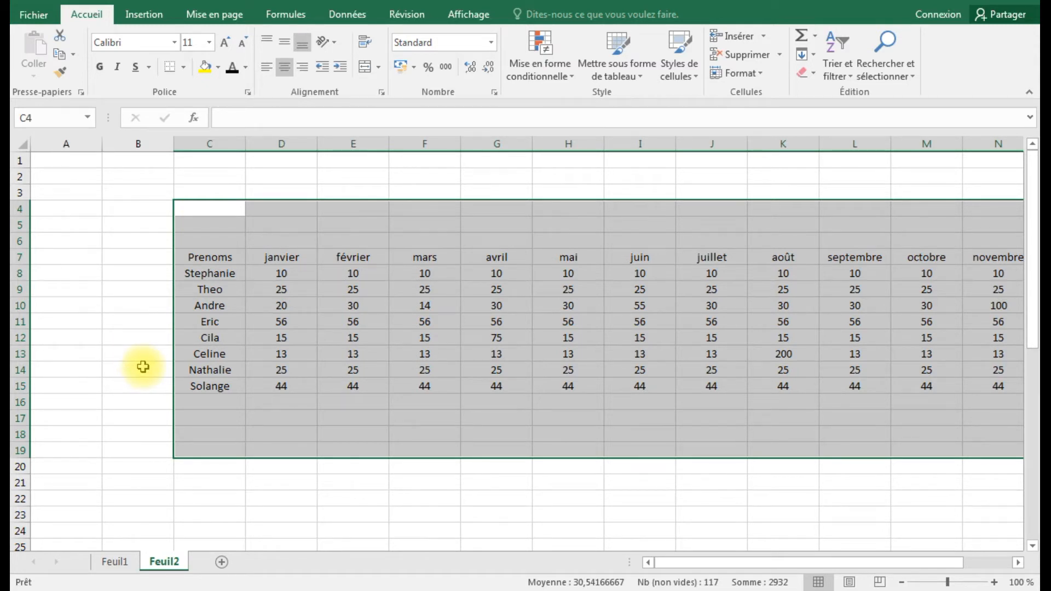
pyautogui.click(712, 449)
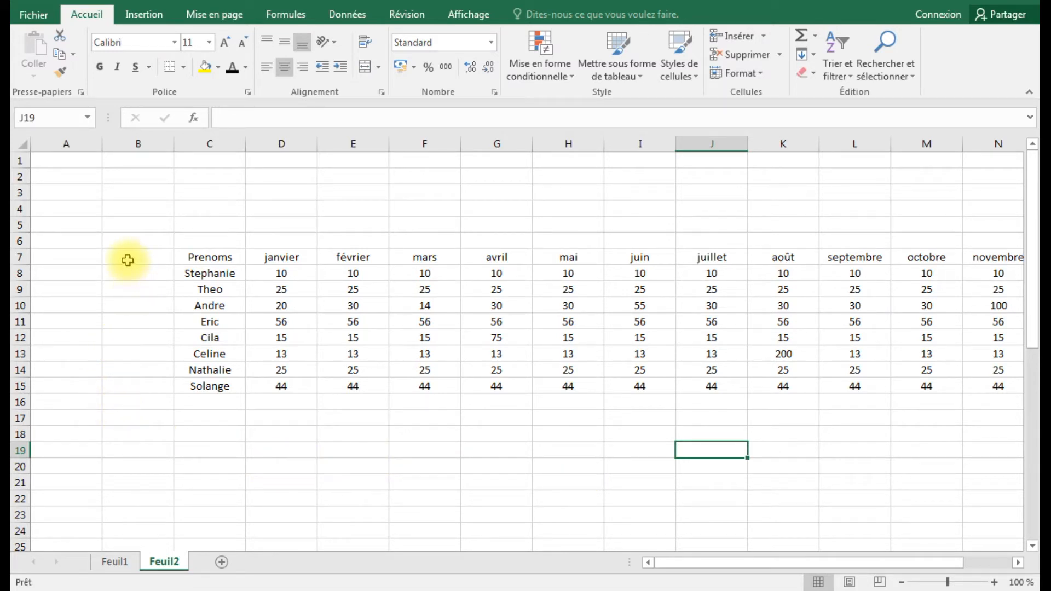
# - Select the entire columns A to AT and return to cell A1
pyautogui.click(65, 143)
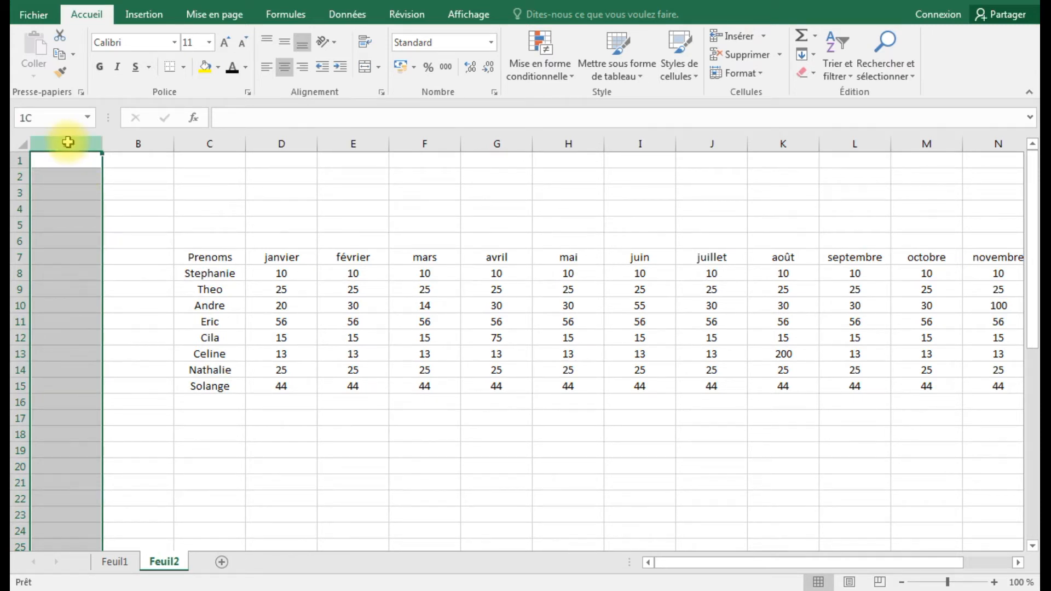
pyautogui.moveTo(69, 143); pyautogui.dragTo(1011, 185)
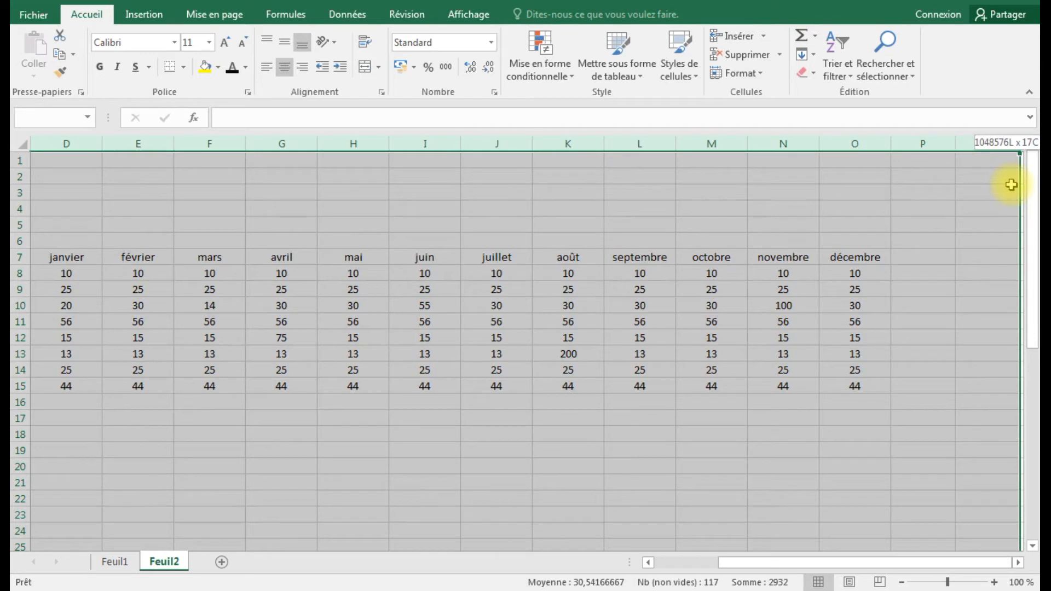
pyautogui.moveTo(1011, 185); pyautogui.dragTo(694, 438)
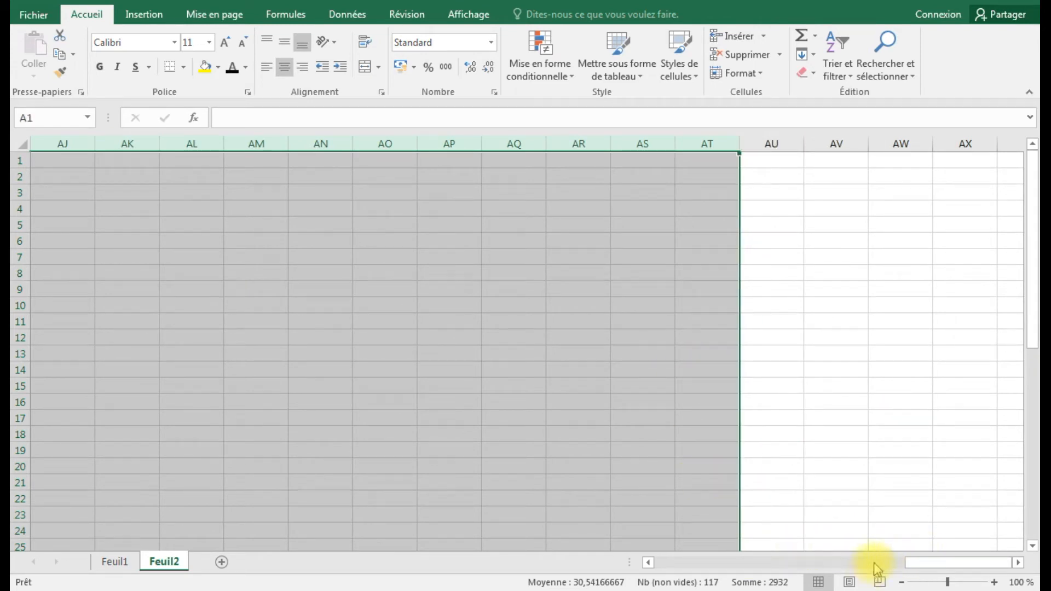
pyautogui.hotkey('ctrl', 'Home')
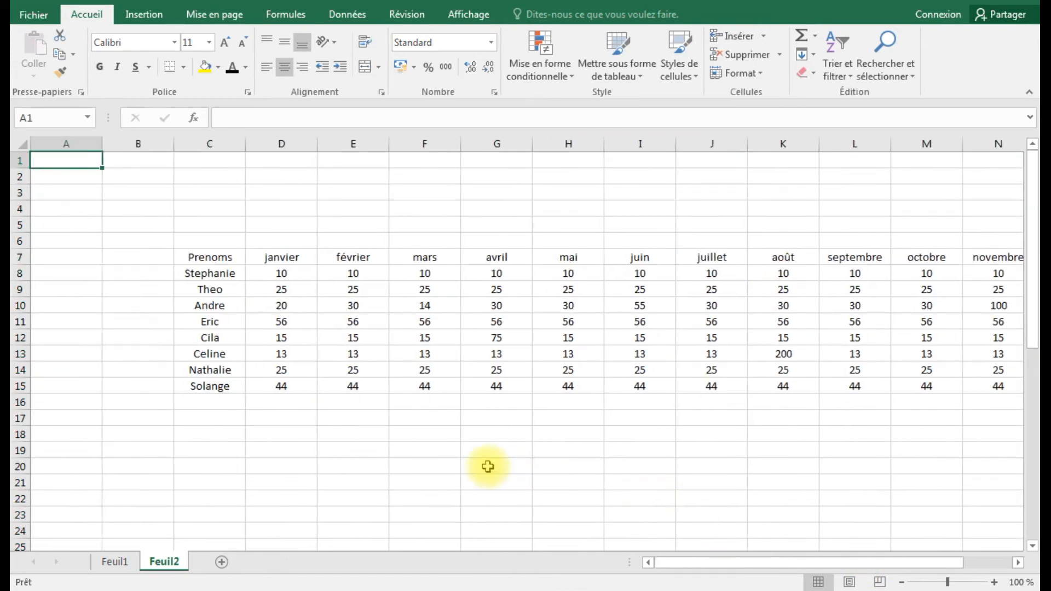
# - Select the entire rows 1 to 5 and return to cell A1
pyautogui.click(18, 160)
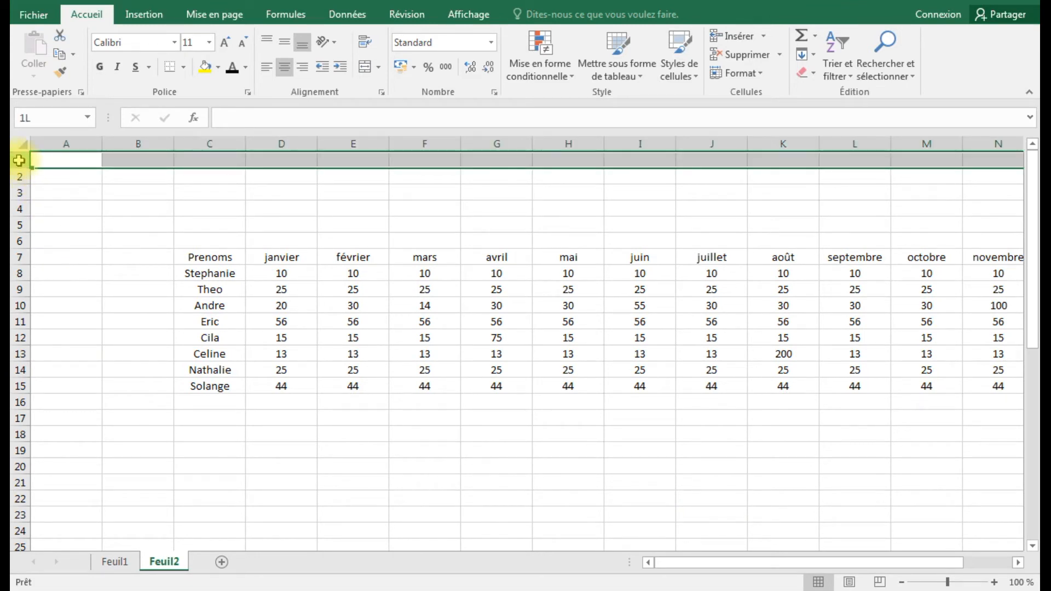
pyautogui.moveTo(18, 159); pyautogui.dragTo(47, 159)
pyautogui.scroll(1, 64, 321)
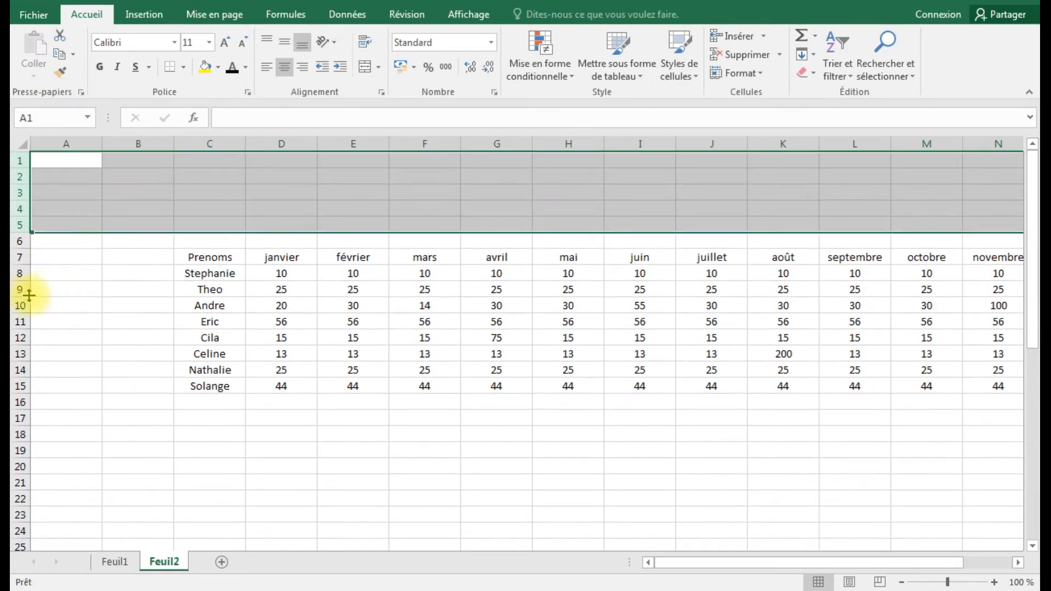
pyautogui.click(70, 159)
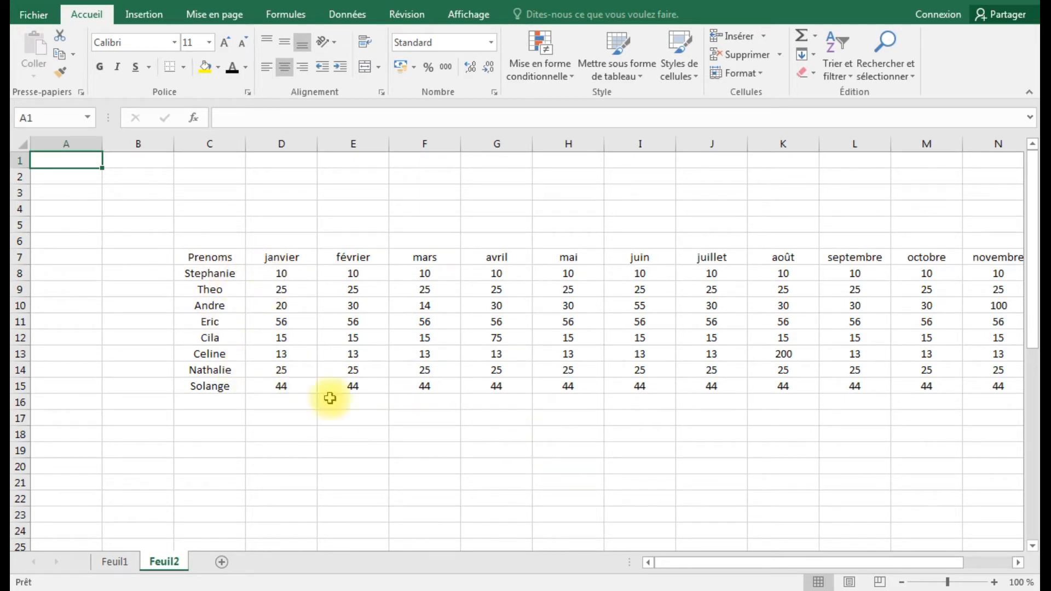
# - Select column A, row 1 and the entire worksheet in turn, and release the selection on cell G19
pyautogui.click(61, 144)
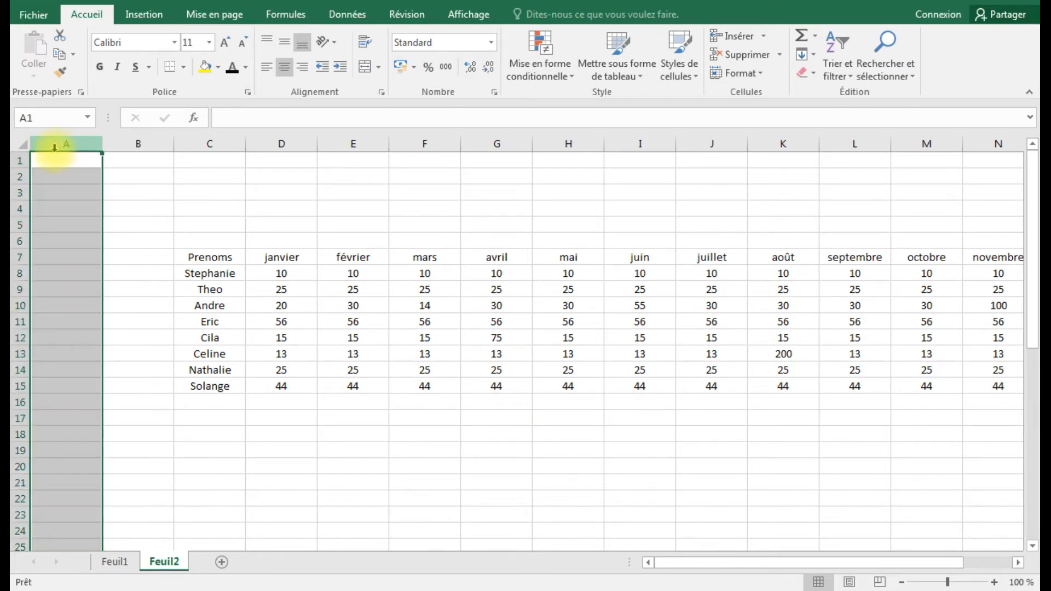
pyautogui.click(18, 160)
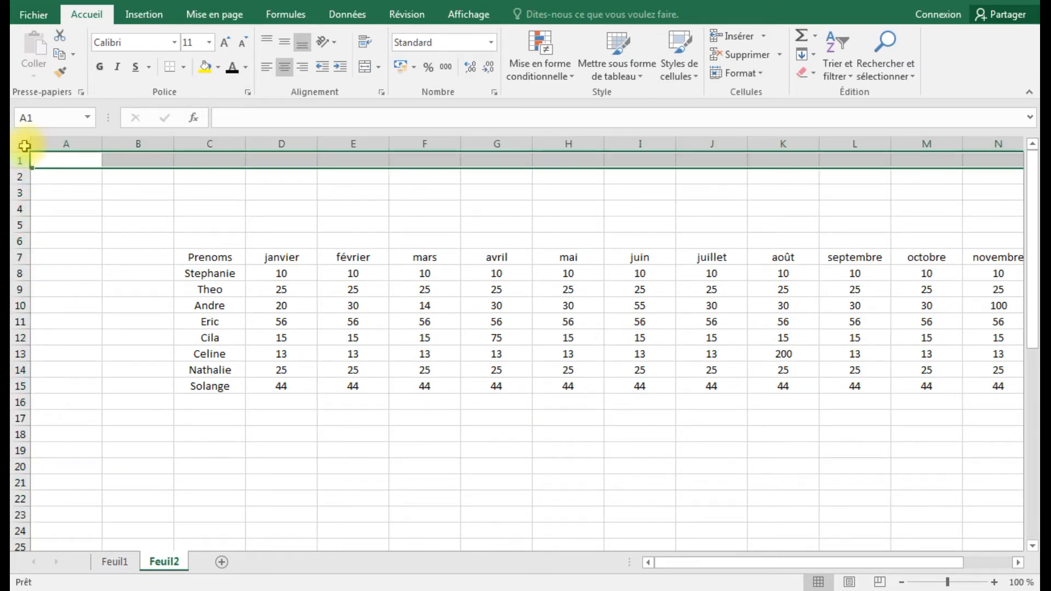
pyautogui.click(24, 146)
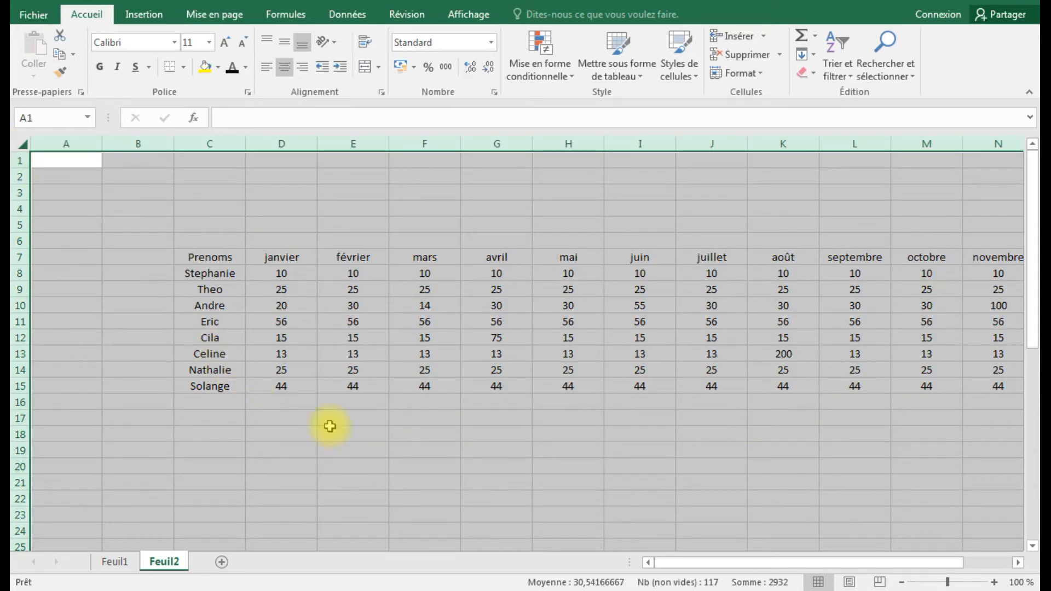
pyautogui.scroll(-5, 471, 438)
pyautogui.scroll(5, 472, 436)
pyautogui.click(481, 454)
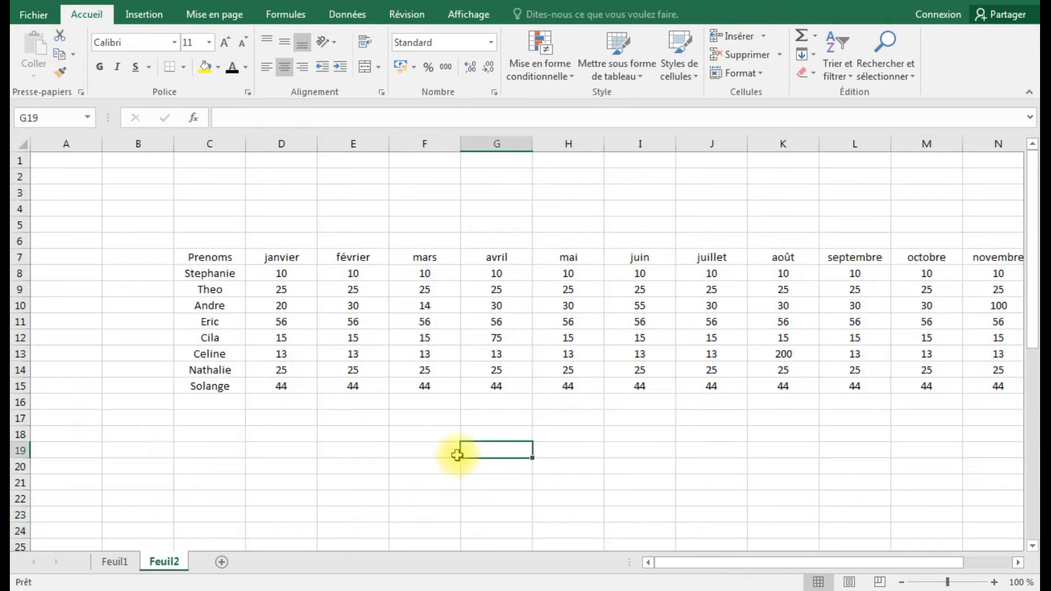
# - Try left and right alignment on the entire worksheet, ending with all cells centered horizontally
pyautogui.click(23, 145)
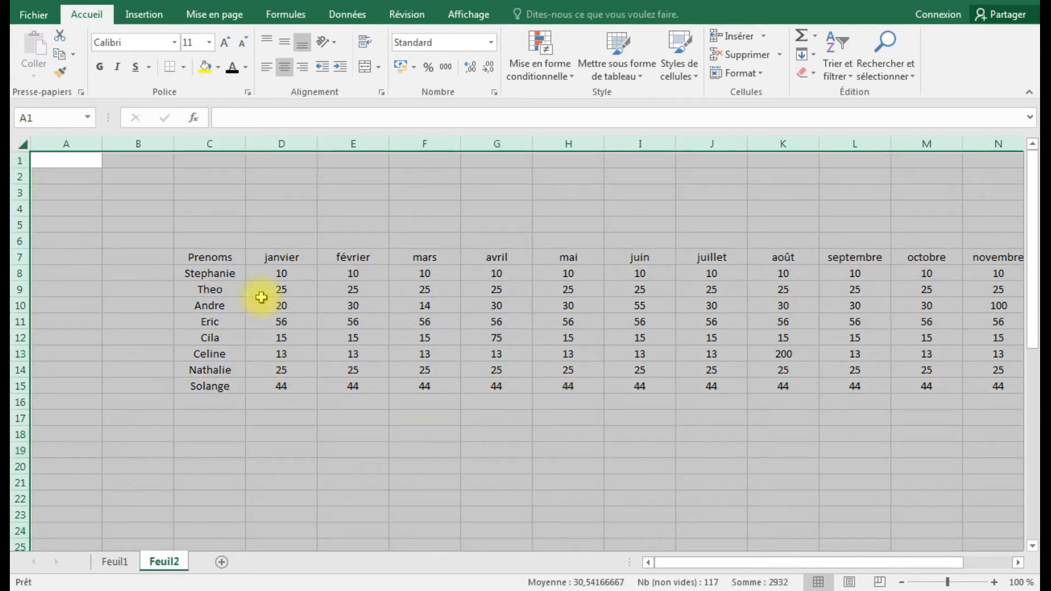
pyautogui.click(267, 68)
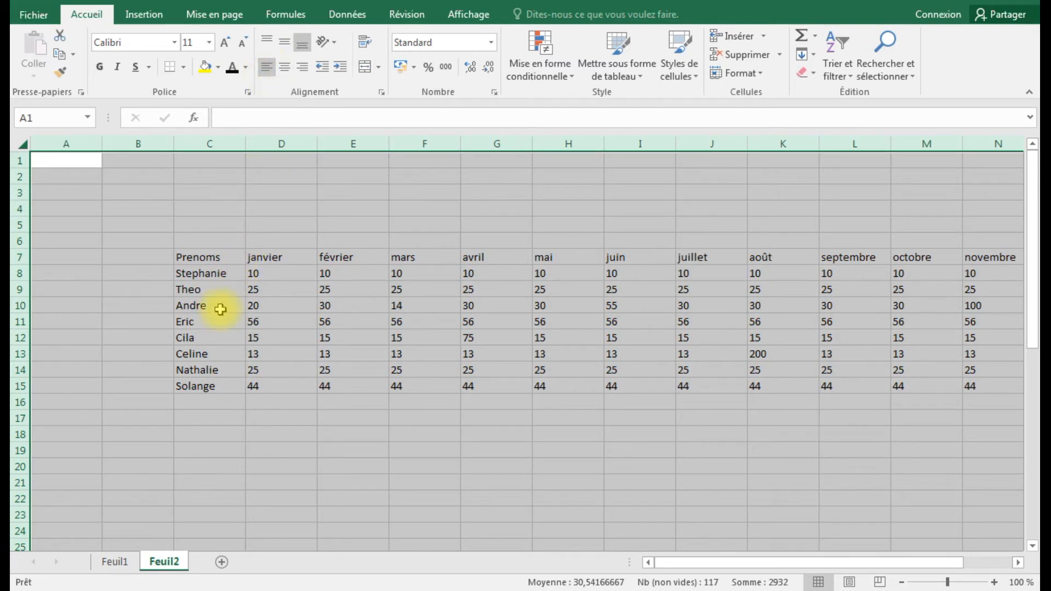
pyautogui.click(304, 69)
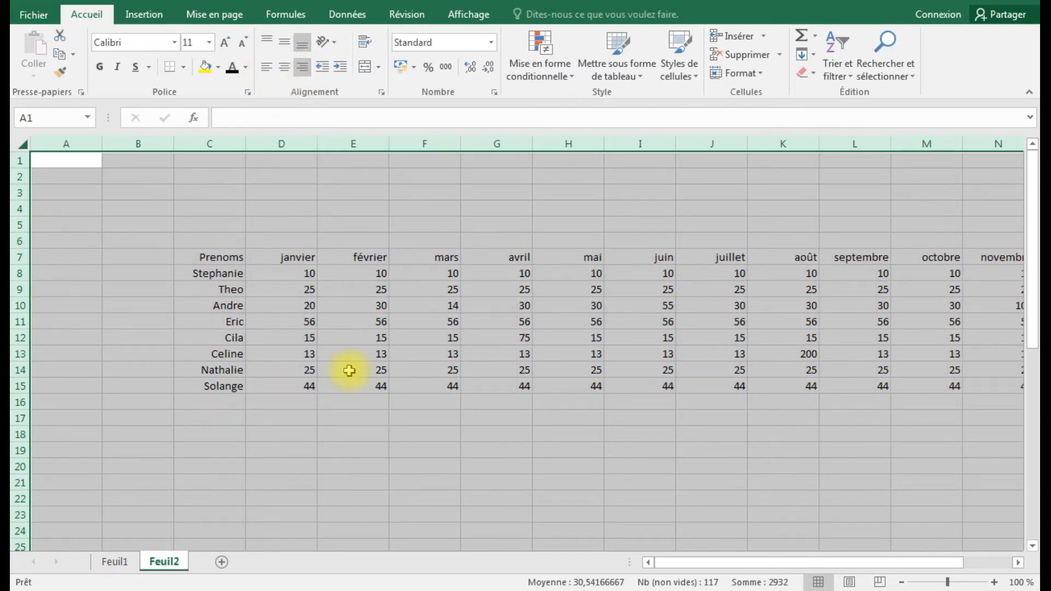
pyautogui.click(285, 67)
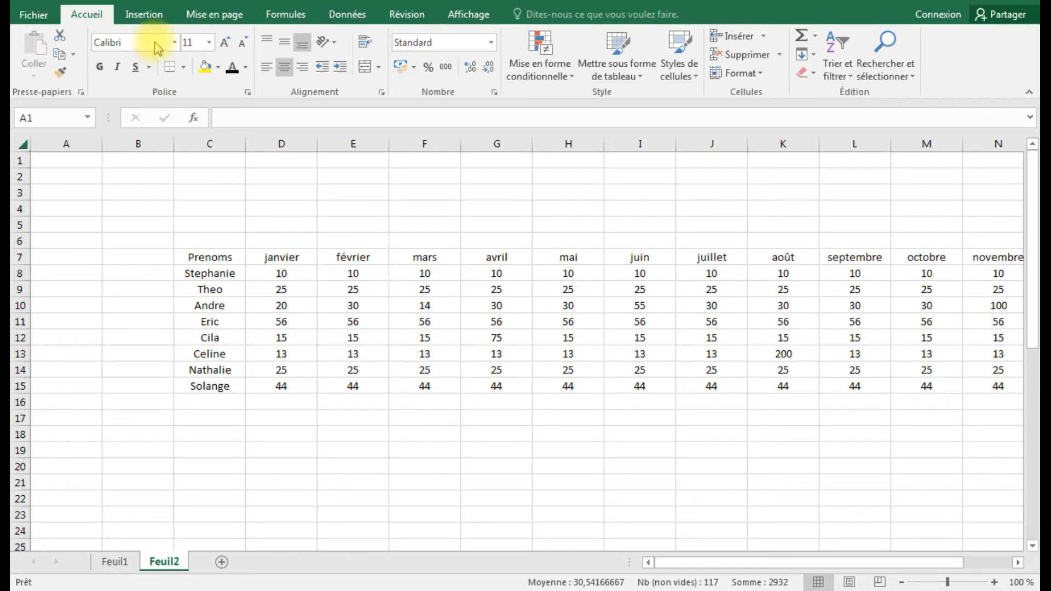
# - Look through the list of available fonts without choosing one, and select the juillet heading in J7
pyautogui.hotkey('ctrl', 'a')
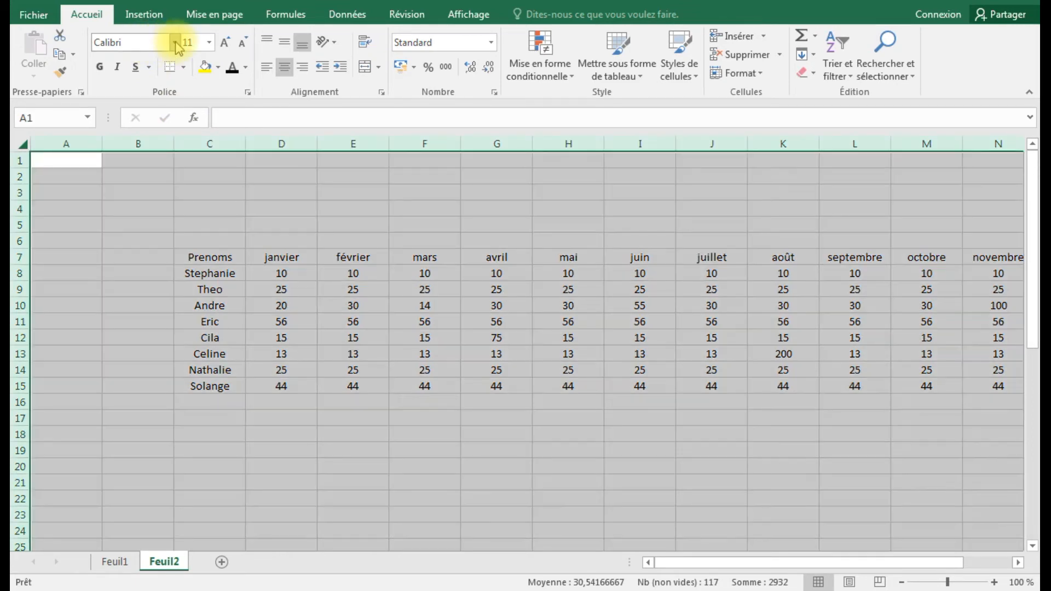
pyautogui.click(175, 43)
pyautogui.click(405, 201)
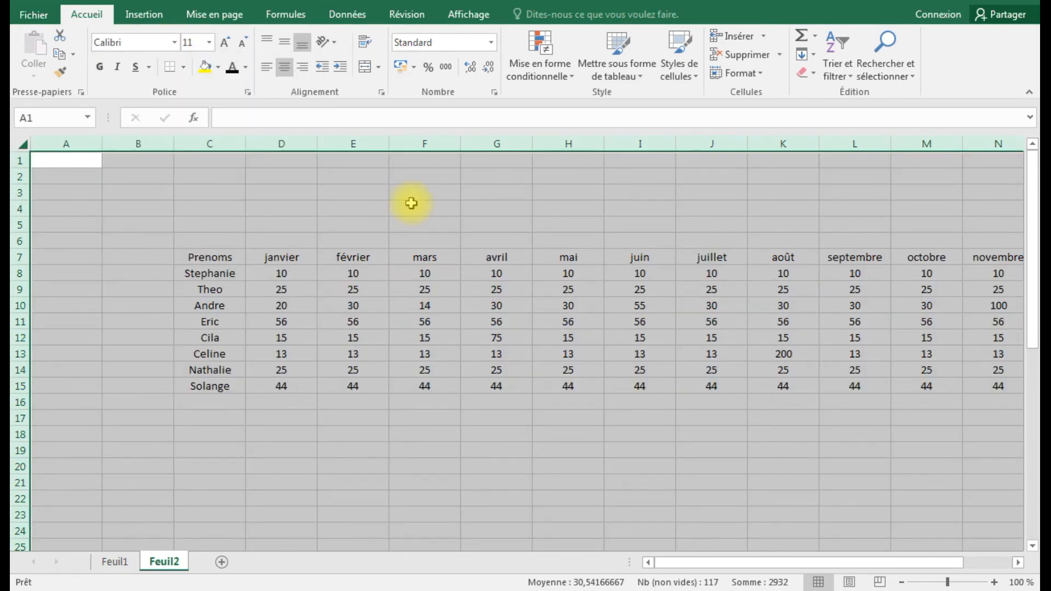
pyautogui.click(426, 213)
pyautogui.click(175, 42)
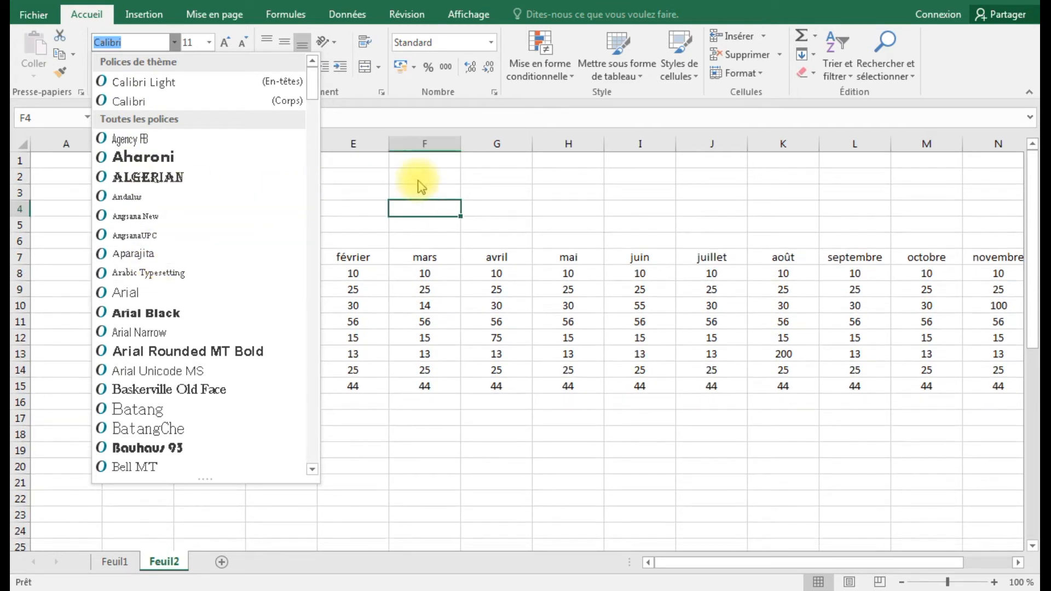
pyautogui.click(424, 177)
pyautogui.click(726, 257)
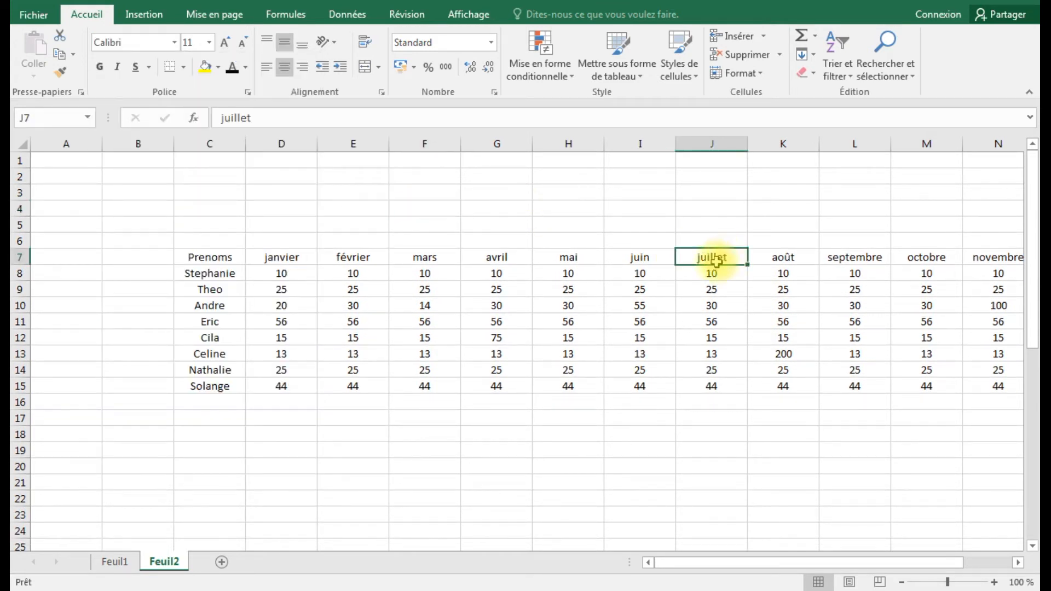
# - Apply the Arial Rounded MT Bold font to the juillet heading and to the whole heading range from janvier to décembre in row 7
pyautogui.click(174, 43)
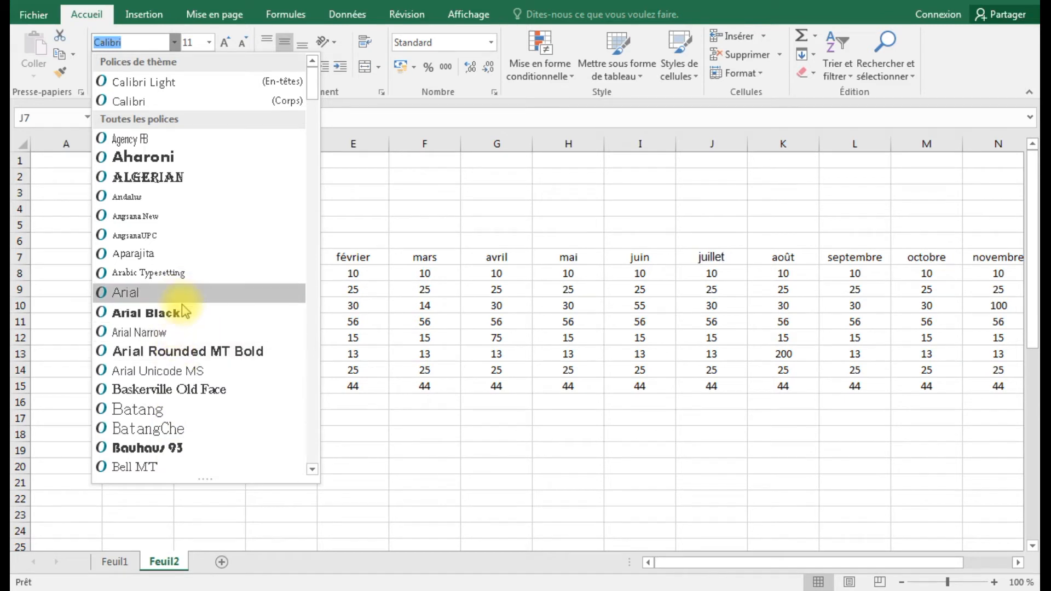
pyautogui.click(175, 352)
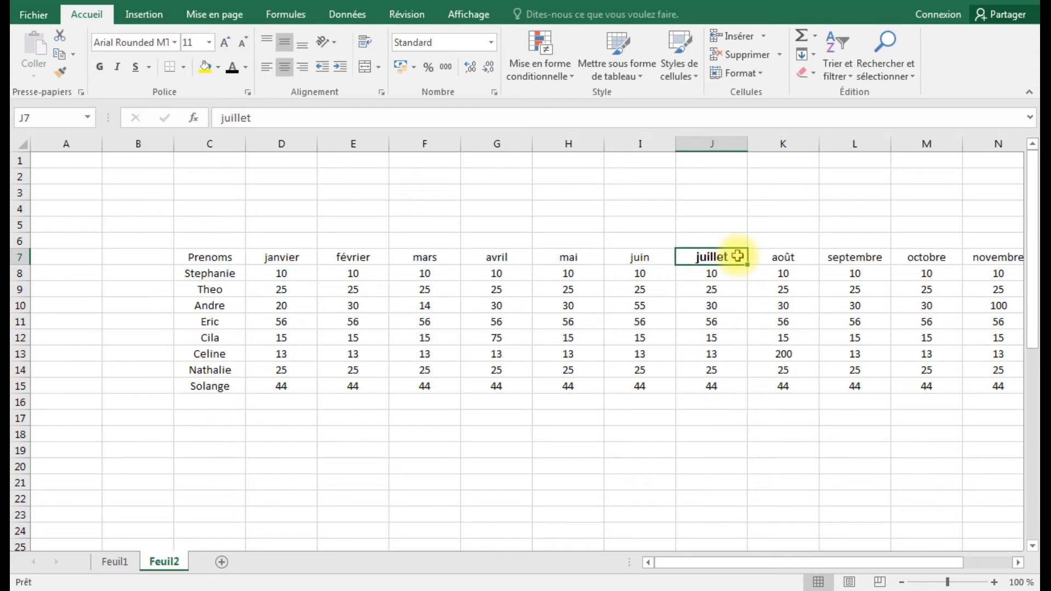
pyautogui.click(273, 256)
pyautogui.moveTo(273, 257); pyautogui.dragTo(869, 259)
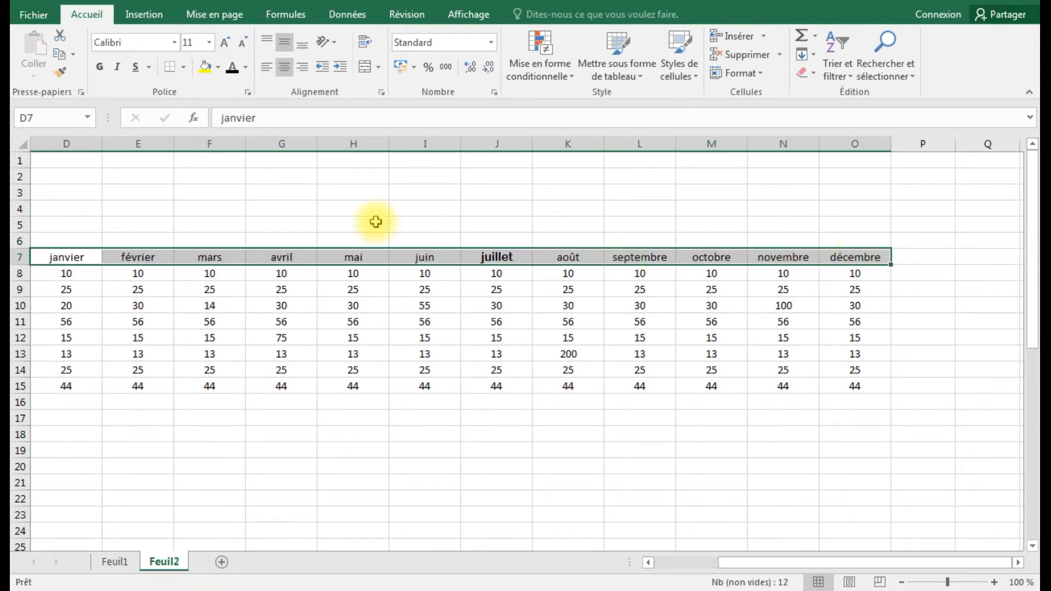
pyautogui.click(175, 43)
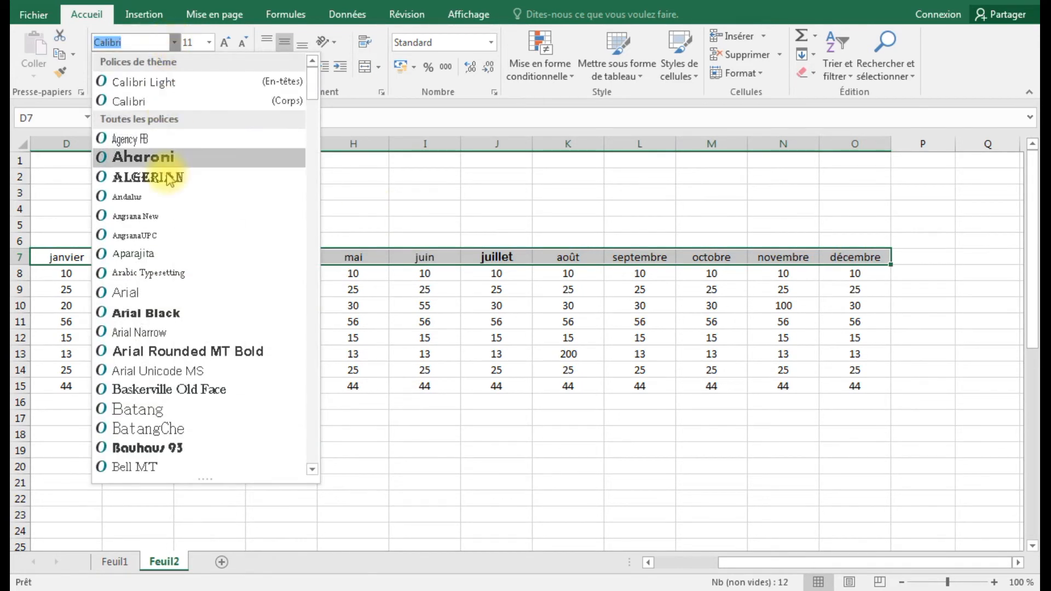
pyautogui.click(187, 351)
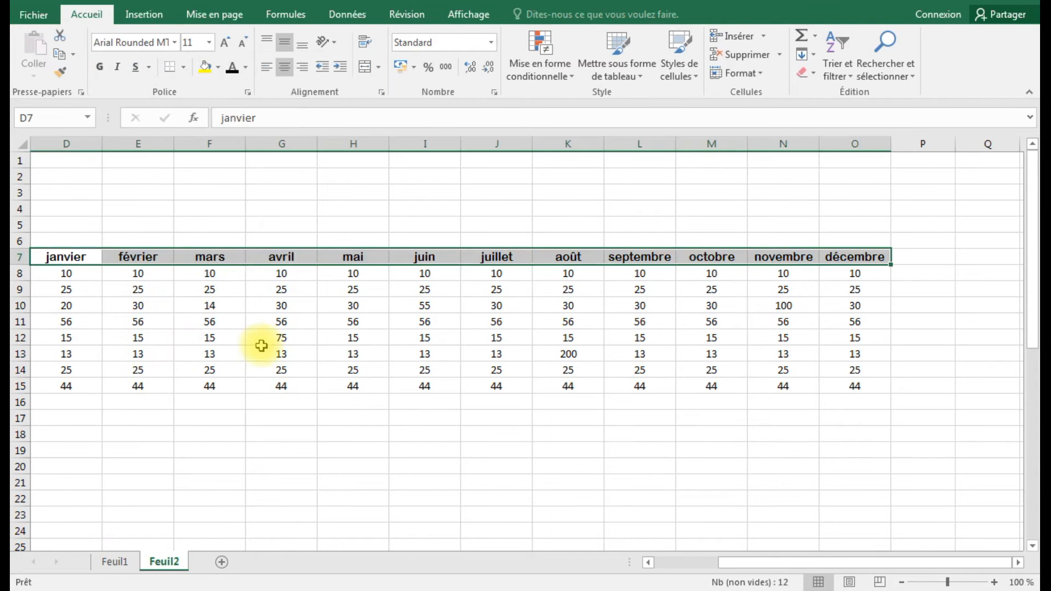
# - Apply the Arial Rounded MT Bold font to the Prenoms column range C7:C16 and release the selection
pyautogui.moveTo(761, 570); pyautogui.dragTo(673, 563)
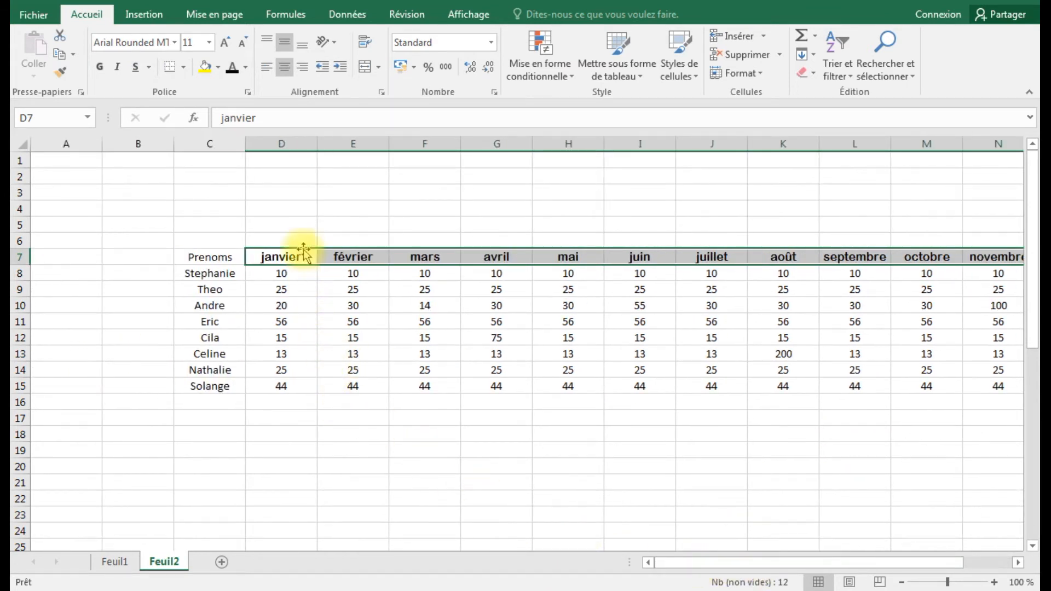
pyautogui.moveTo(215, 255); pyautogui.dragTo(208, 404)
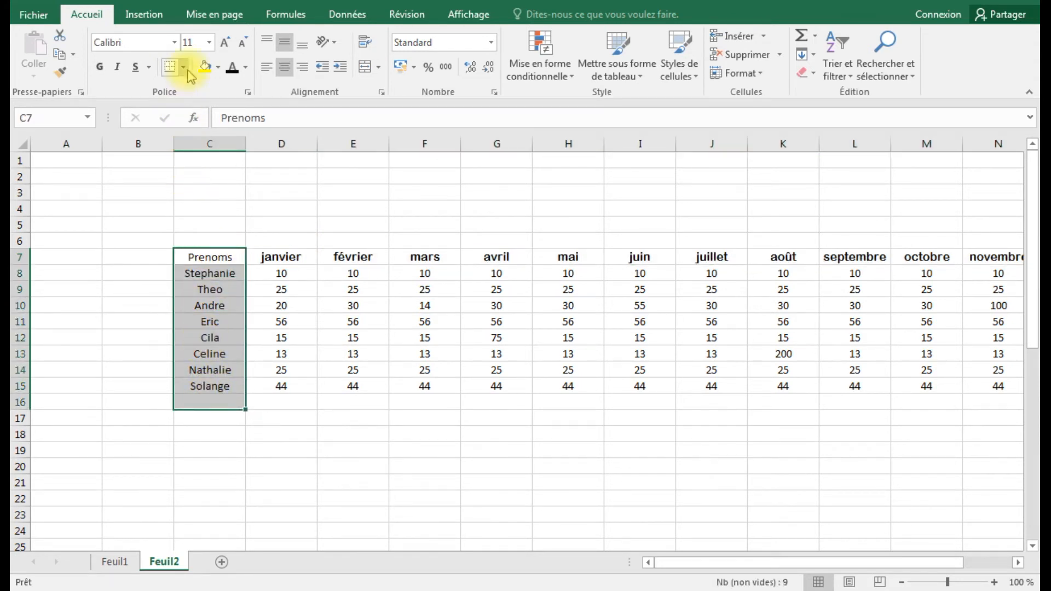
pyautogui.click(174, 42)
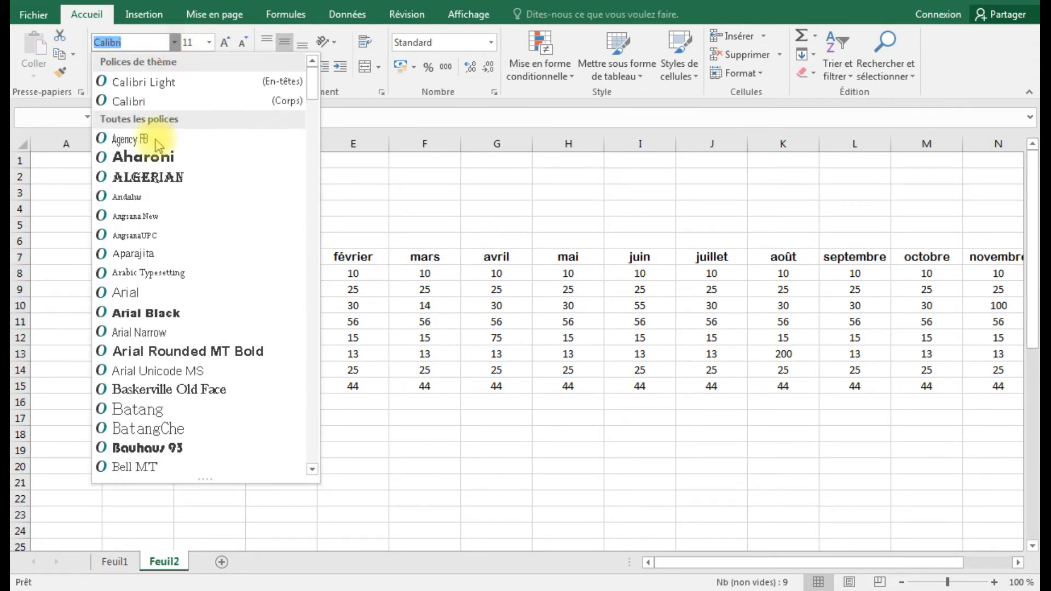
pyautogui.click(158, 351)
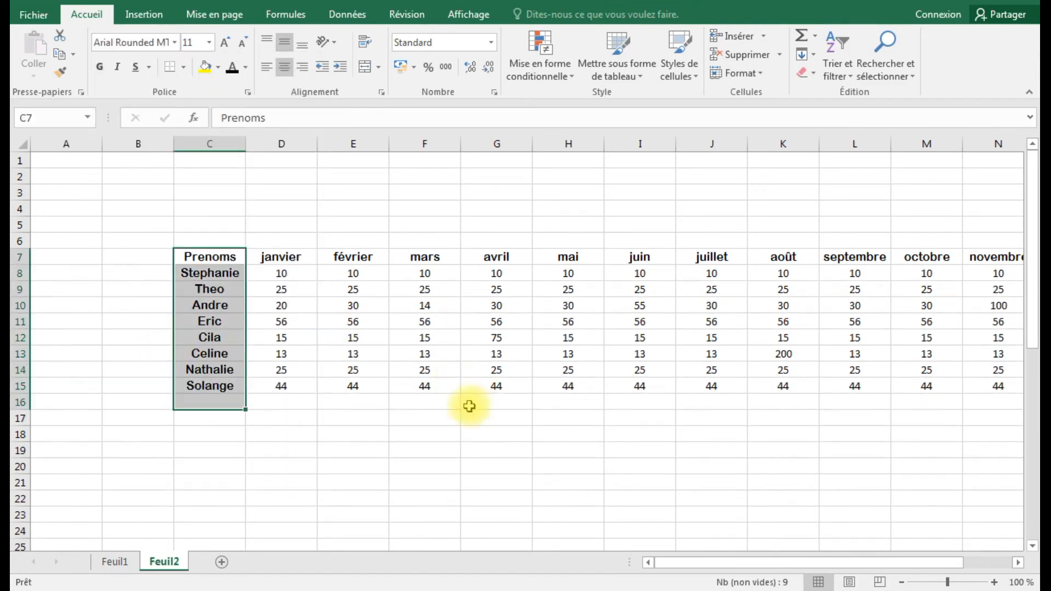
pyautogui.click(416, 446)
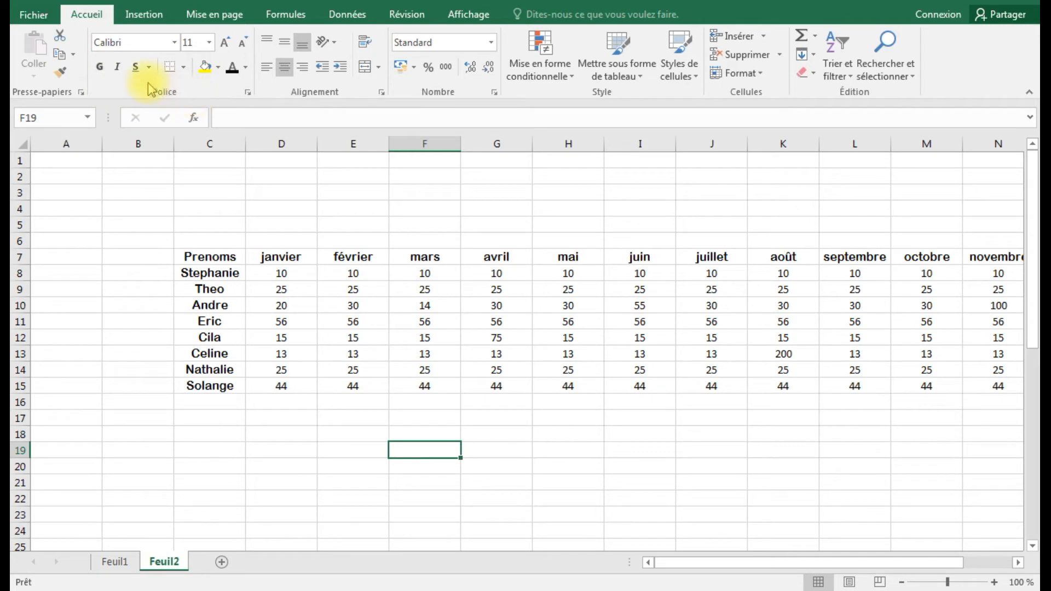
# - Set the font size to 14 for the janvier heading and for the entire heading row from Prenoms to décembre
pyautogui.click(300, 256)
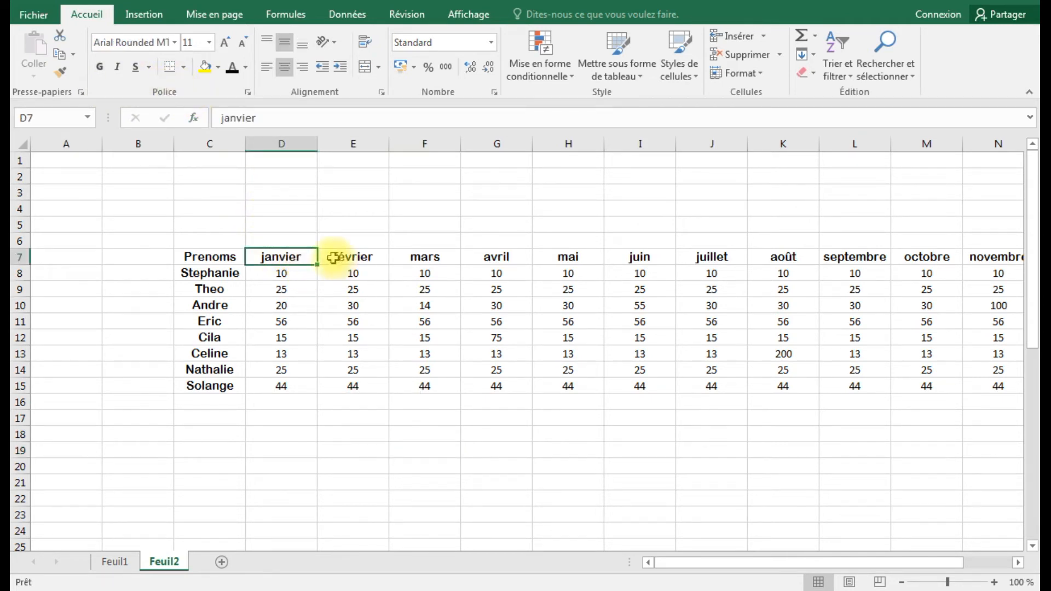
pyautogui.click(210, 43)
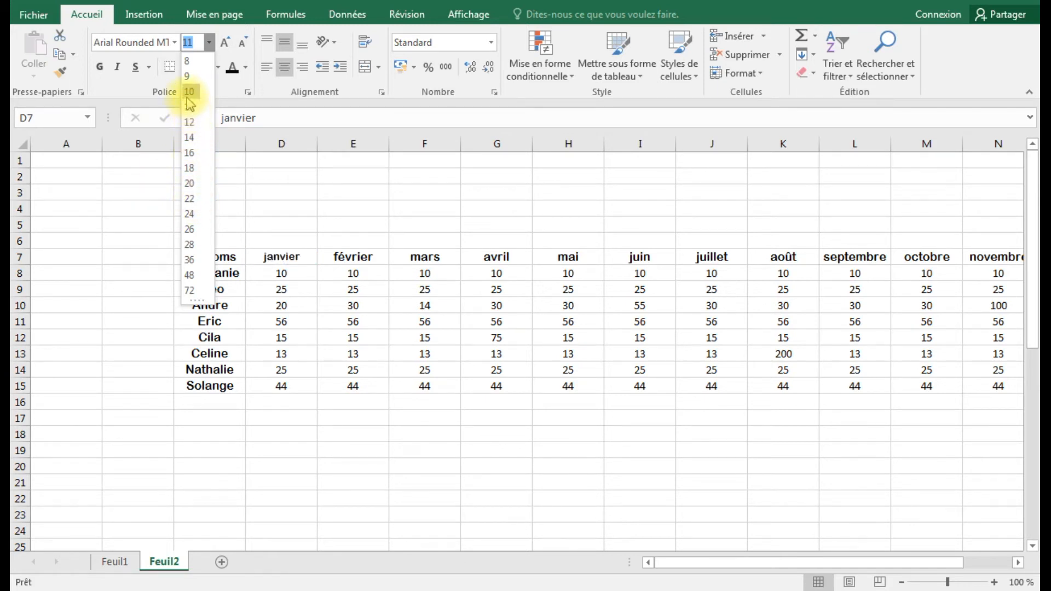
pyautogui.click(192, 137)
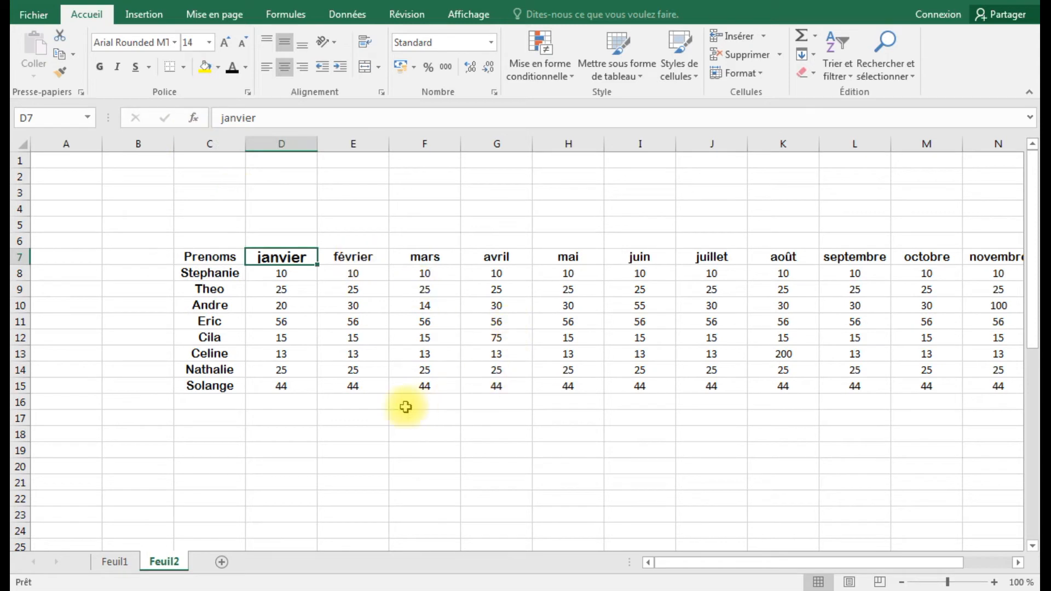
pyautogui.moveTo(187, 258); pyautogui.dragTo(858, 265)
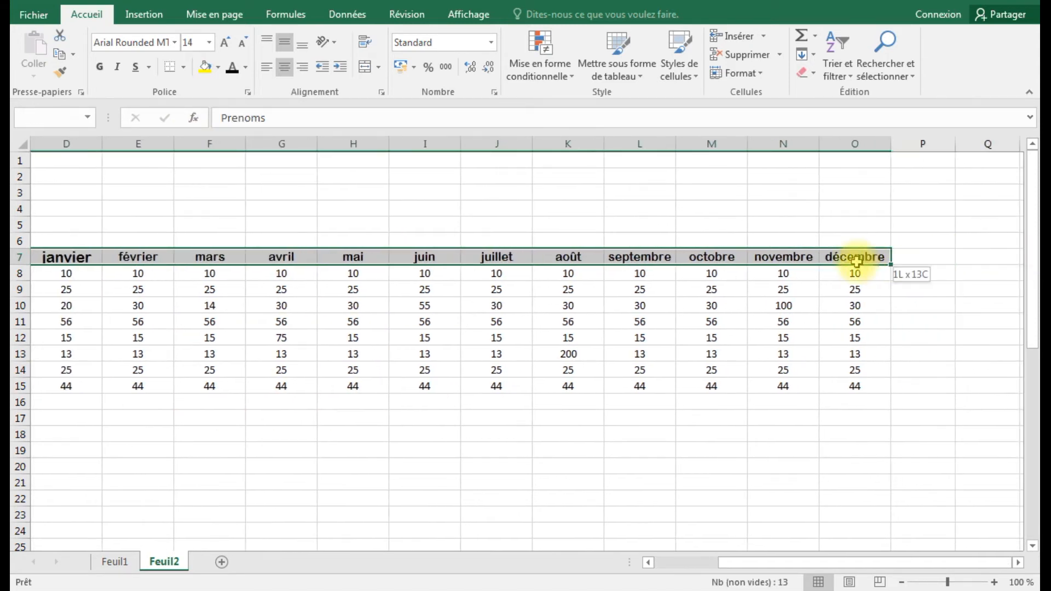
pyautogui.click(210, 42)
pyautogui.click(199, 141)
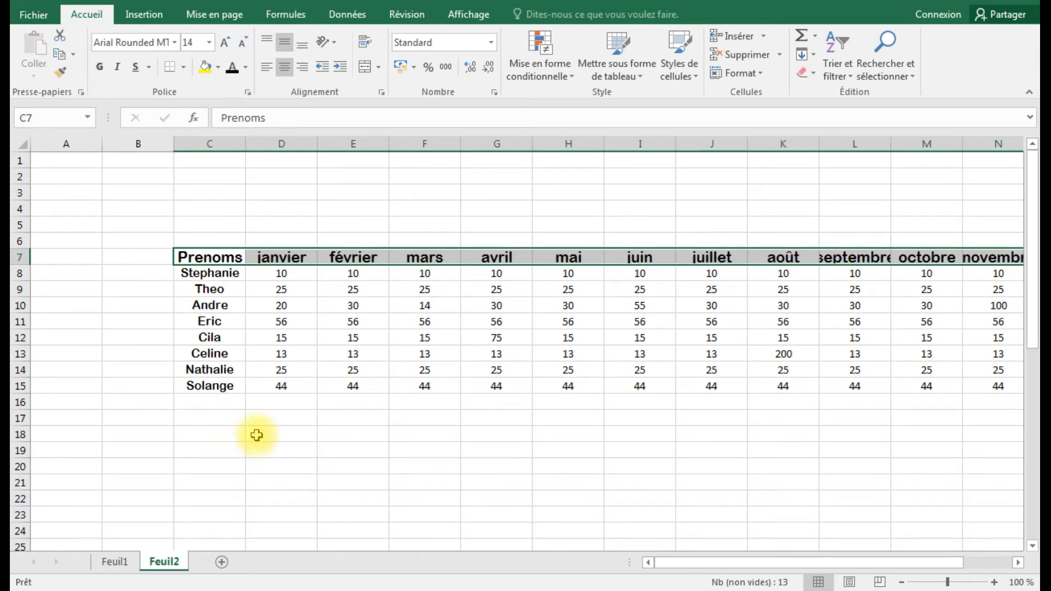
# - Set the font size of the first names in C8:C15 to 14 and release the selection
pyautogui.moveTo(216, 272); pyautogui.dragTo(211, 386)
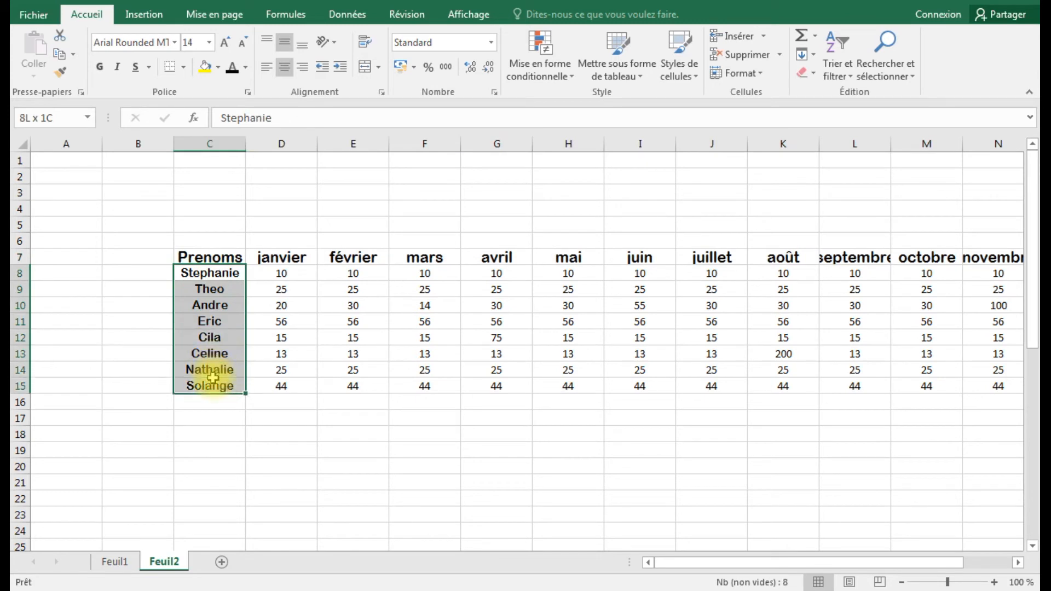
pyautogui.click(210, 44)
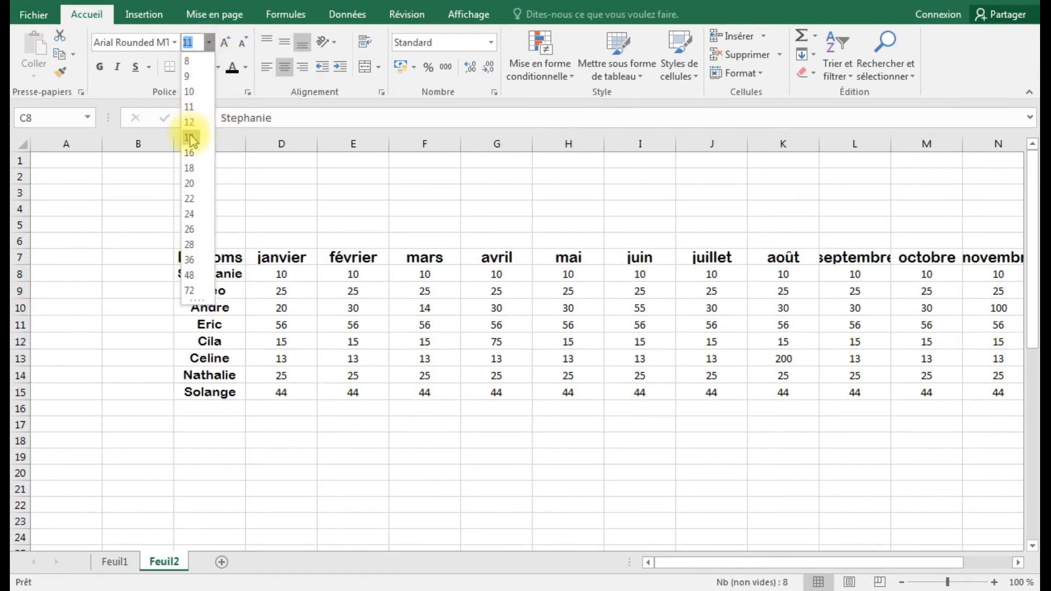
pyautogui.click(188, 137)
pyautogui.click(333, 461)
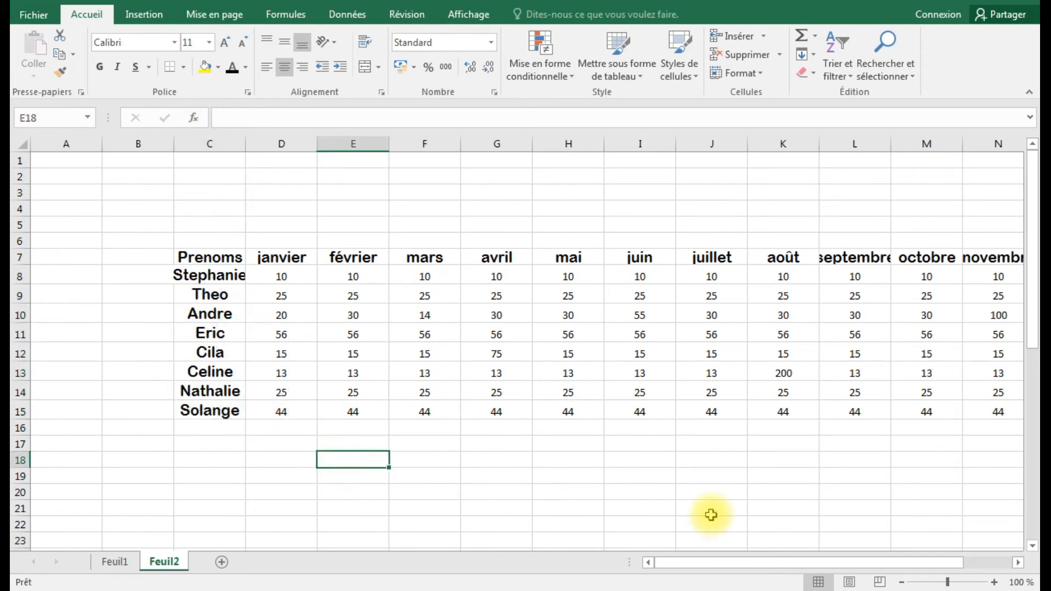
# - Check how the enlarged septembre and novembre headings fit in columns L and N
pyautogui.moveTo(685, 563); pyautogui.dragTo(725, 564)
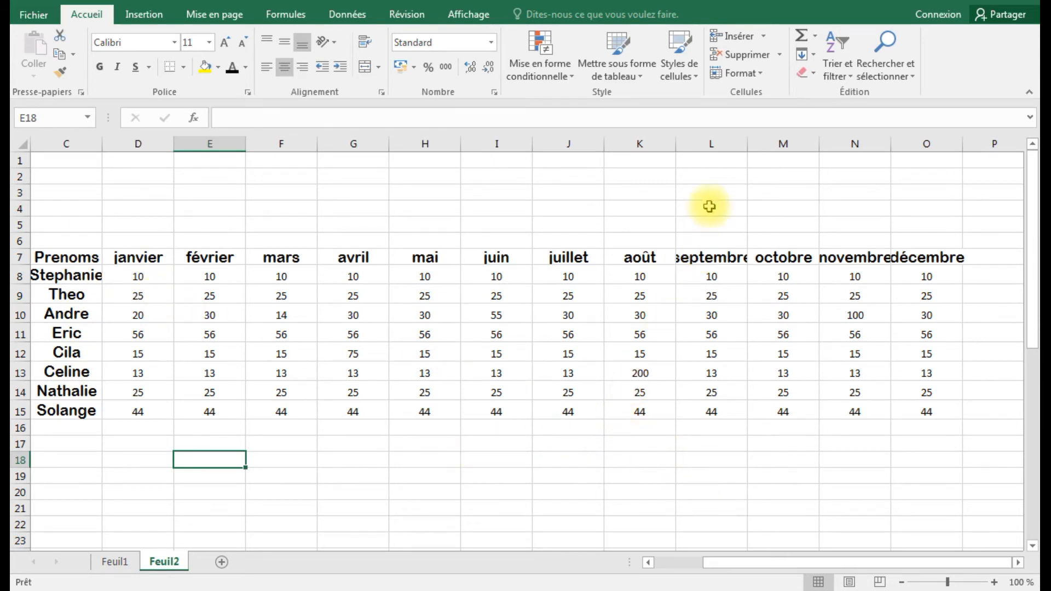
pyautogui.click(712, 144)
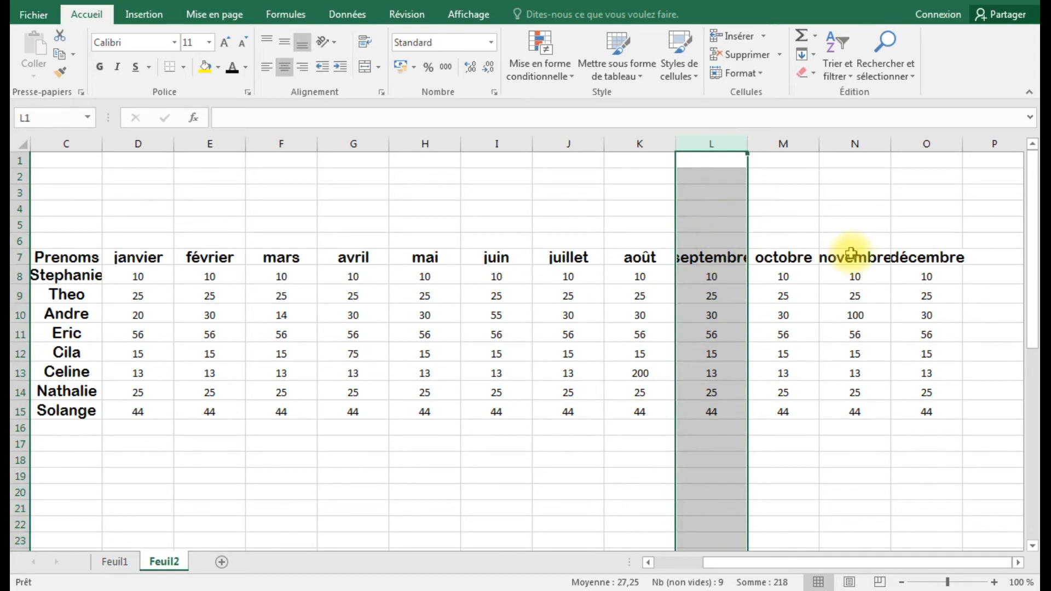
pyautogui.click(867, 143)
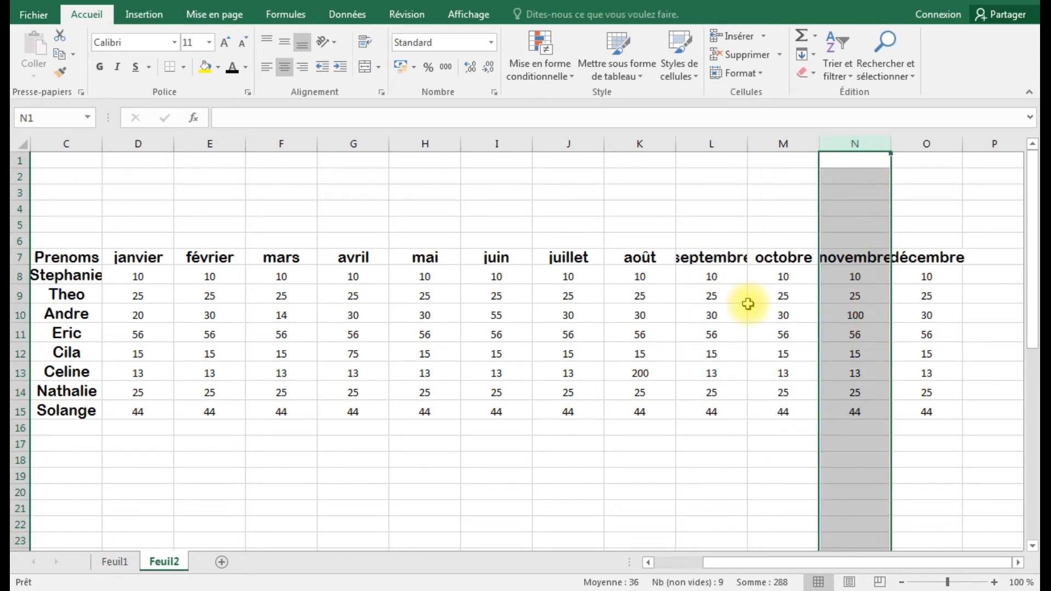
pyautogui.click(716, 294)
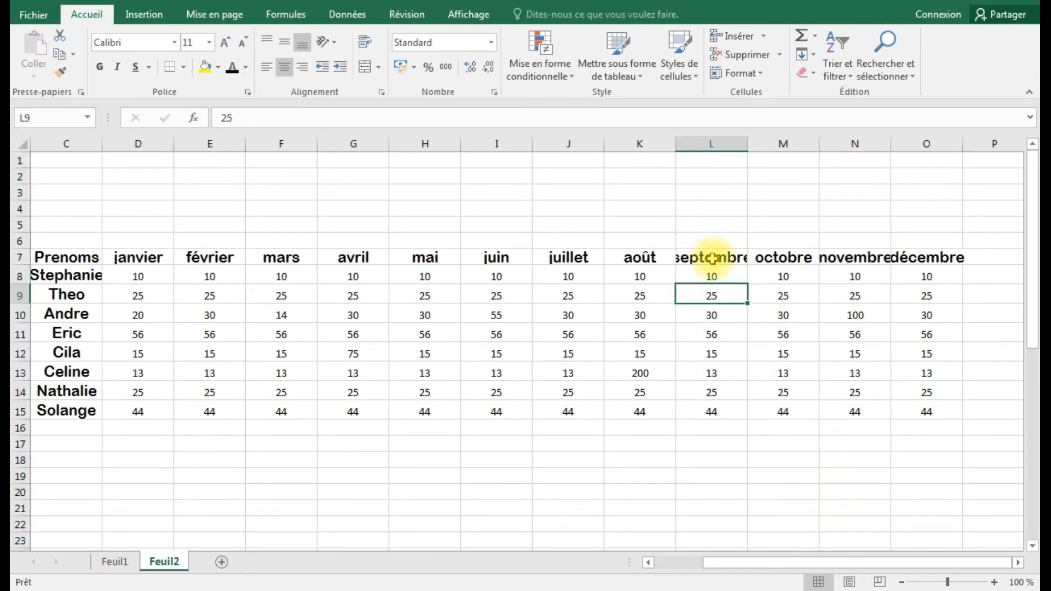
pyautogui.click(711, 258)
pyautogui.moveTo(793, 568); pyautogui.dragTo(674, 553)
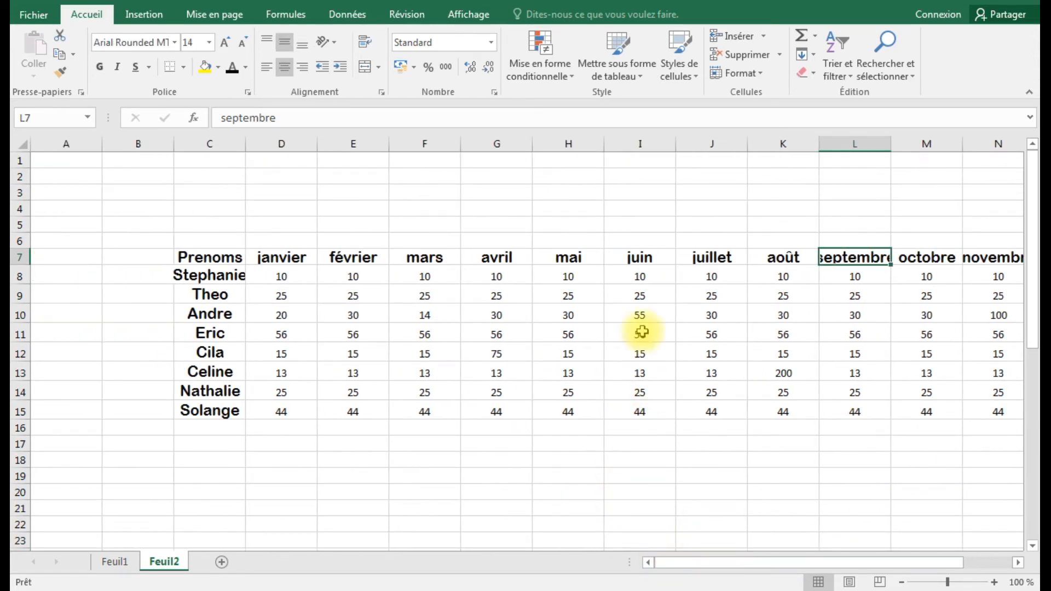
# - Auto-fit column I to the juin heading and widen column L to fit the septembre heading
pyautogui.click(641, 260)
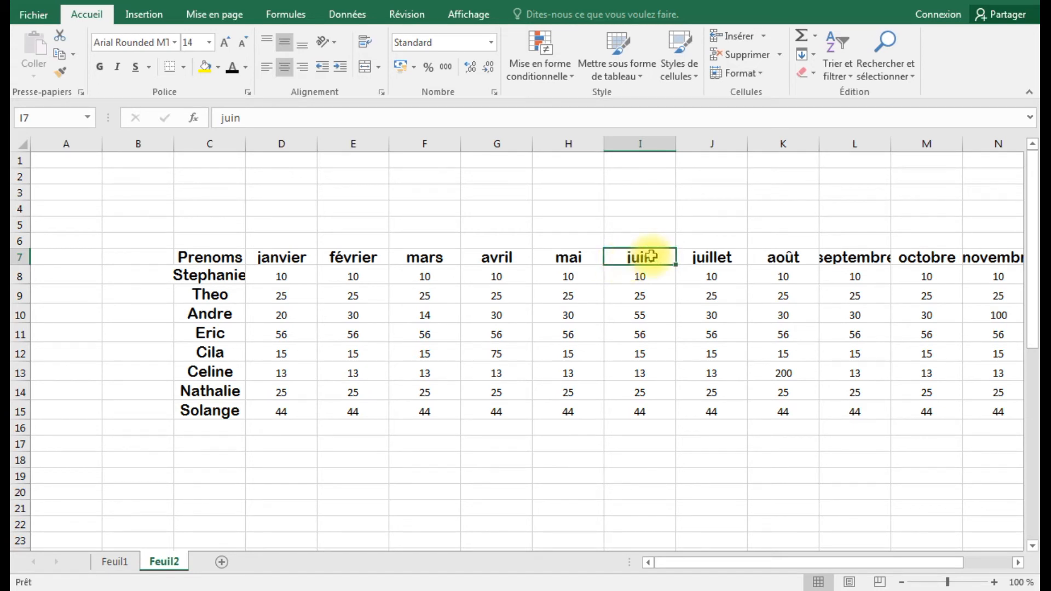
pyautogui.doubleClick(675, 143)
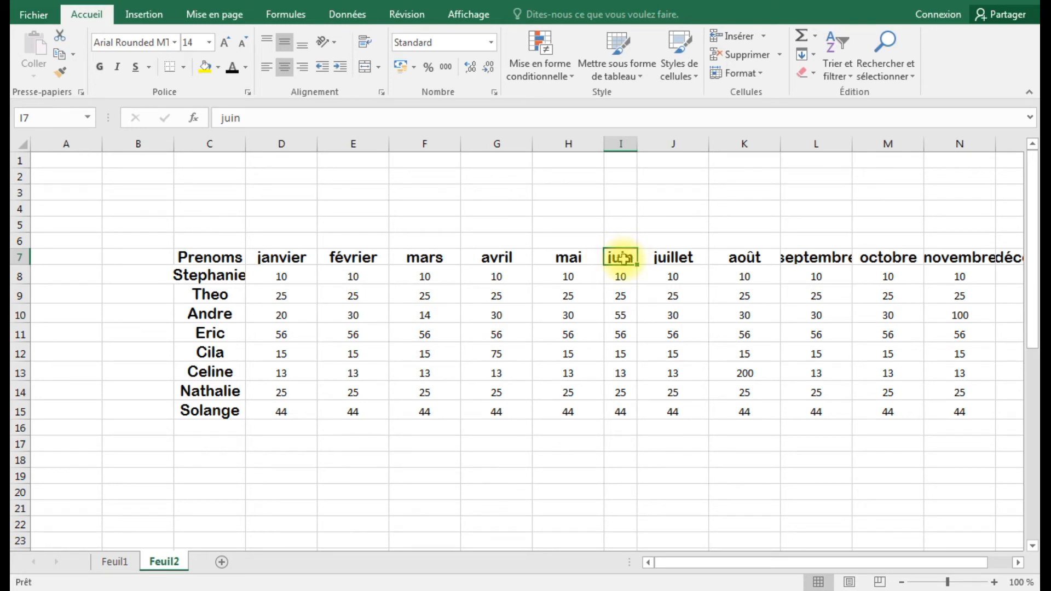
pyautogui.click(815, 255)
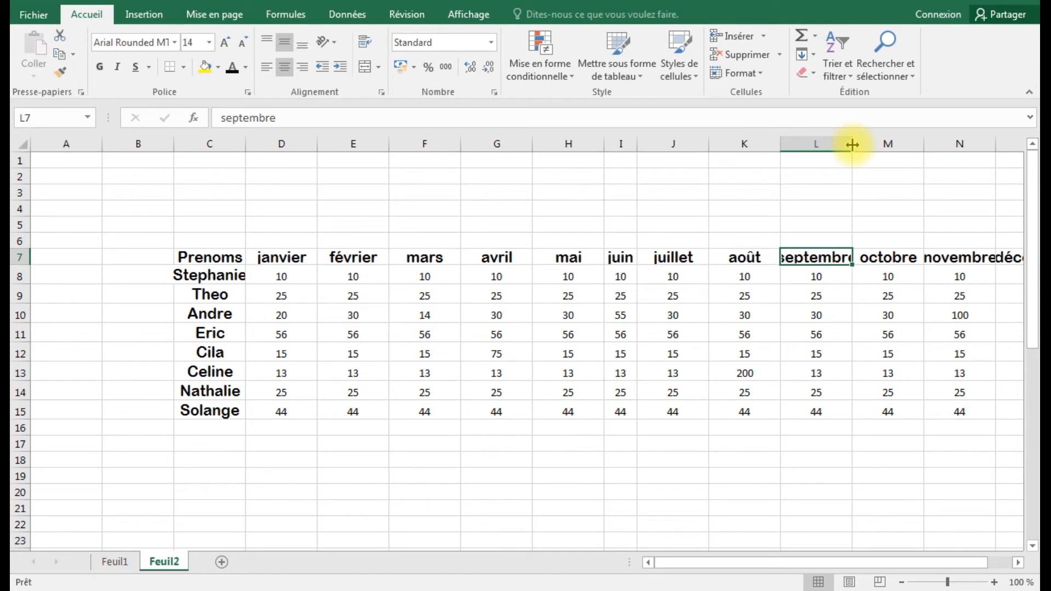
pyautogui.moveTo(852, 144); pyautogui.dragTo(867, 146)
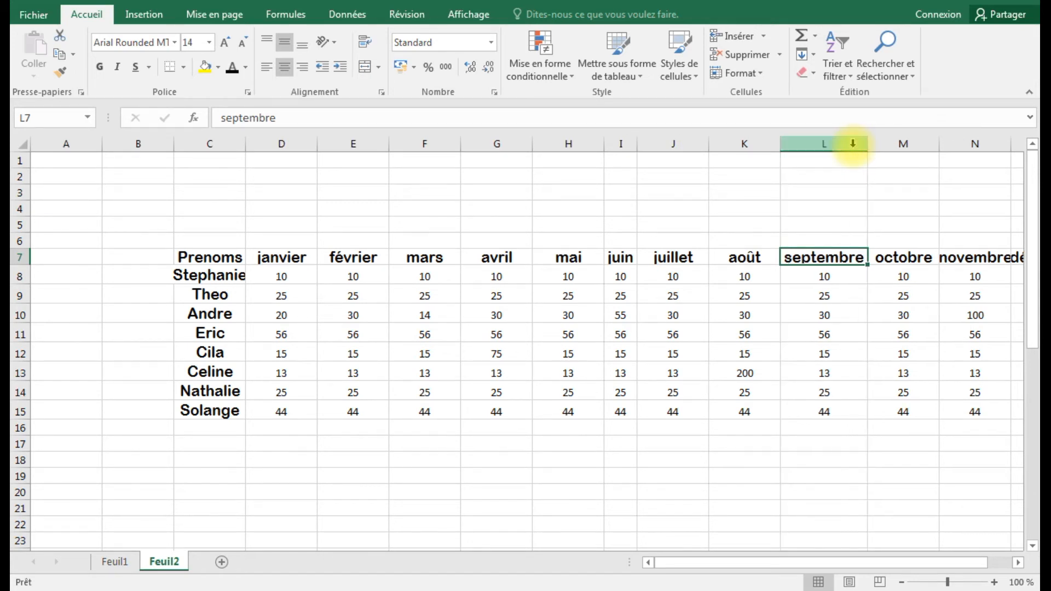
# - Widen columns N and O to fit the novembre and décembre headings
pyautogui.moveTo(781, 563); pyautogui.dragTo(804, 563)
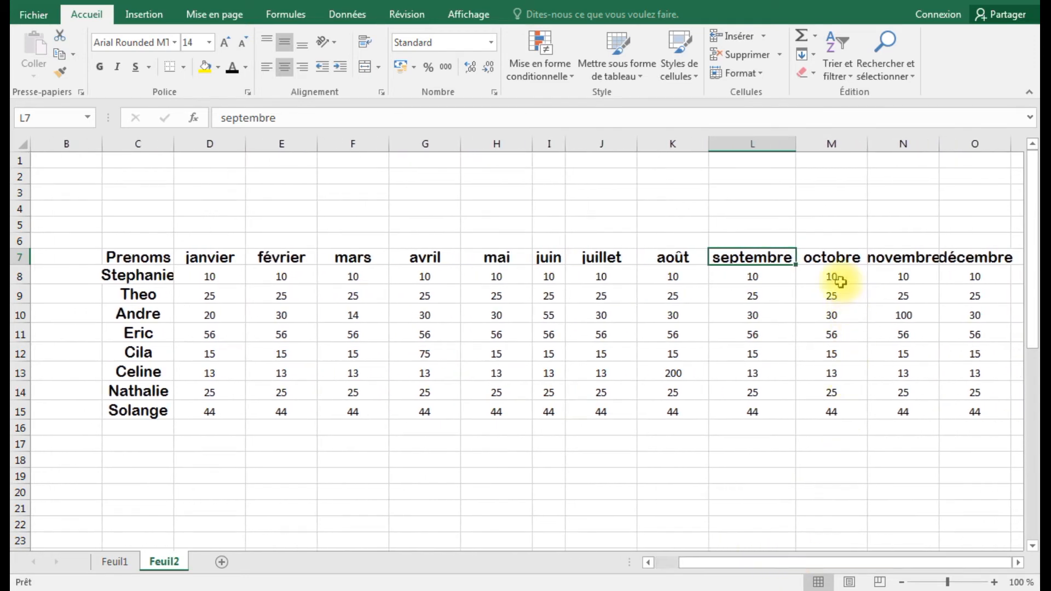
pyautogui.click(905, 260)
pyautogui.moveTo(939, 143); pyautogui.dragTo(948, 143)
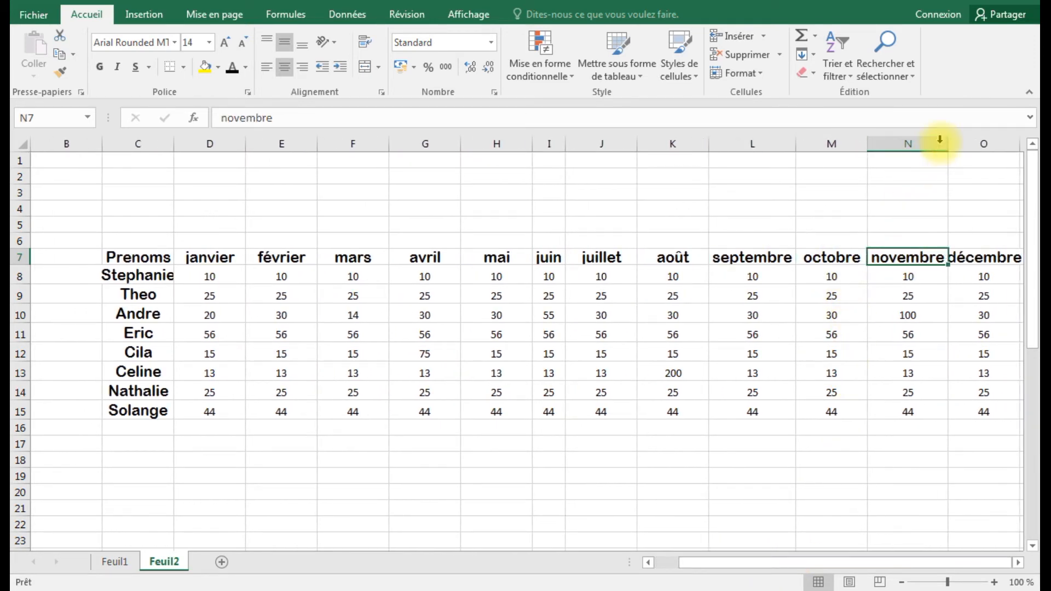
pyautogui.click(982, 258)
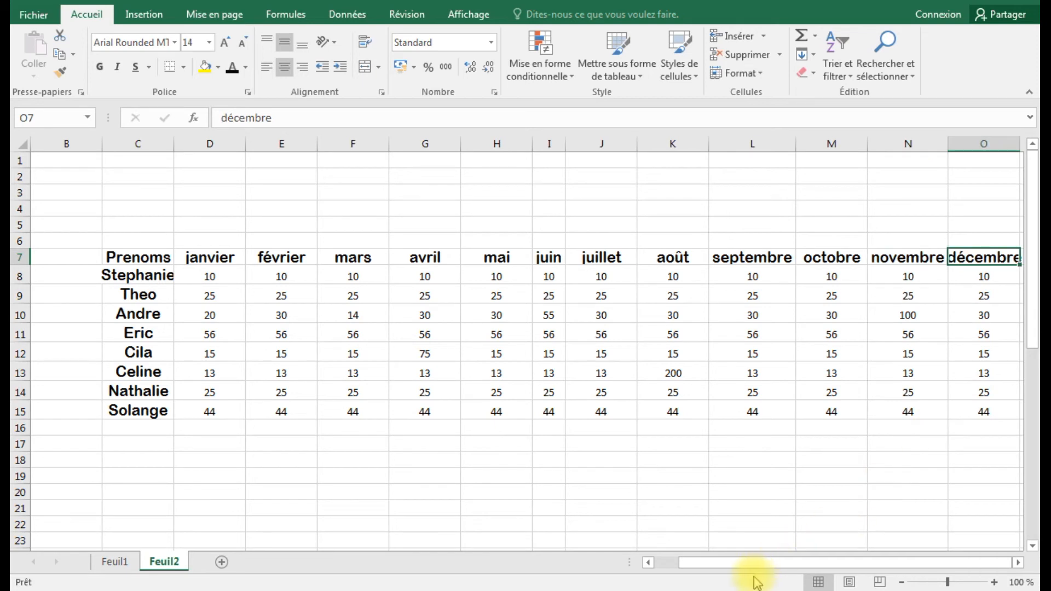
pyautogui.click(777, 563)
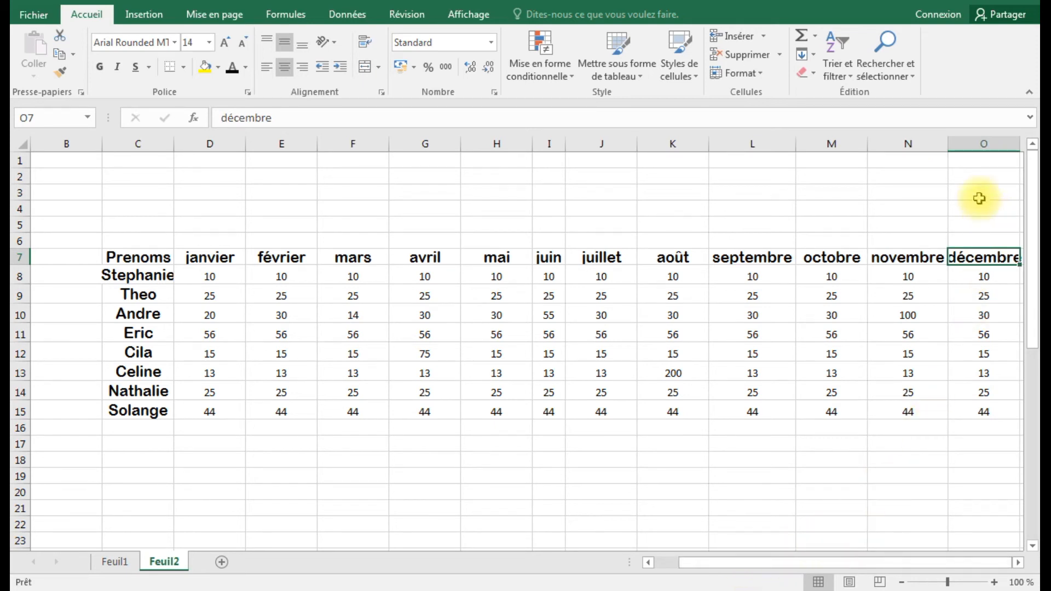
pyautogui.moveTo(1016, 145); pyautogui.dragTo(1039, 145)
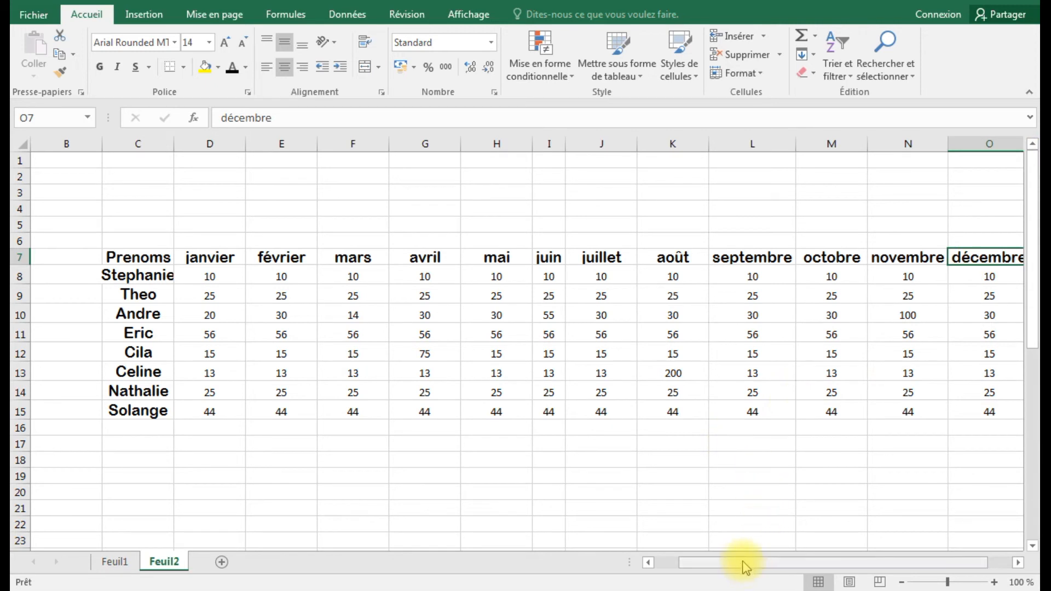
# - Narrow columns H and G to fit the mai and avril headings
pyautogui.moveTo(744, 564); pyautogui.dragTo(691, 562)
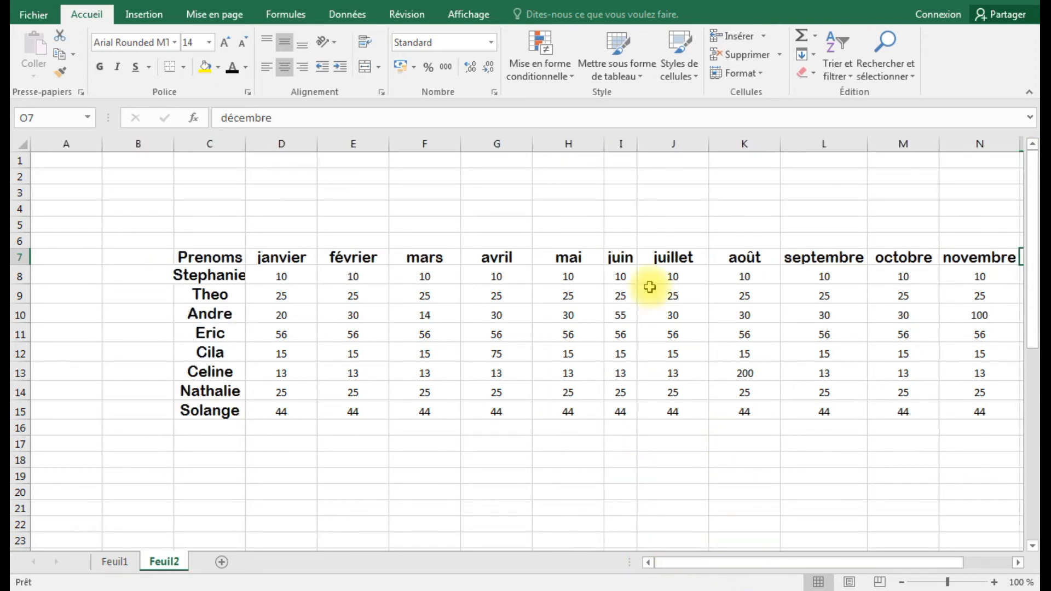
pyautogui.click(570, 143)
pyautogui.moveTo(605, 146); pyautogui.dragTo(566, 146)
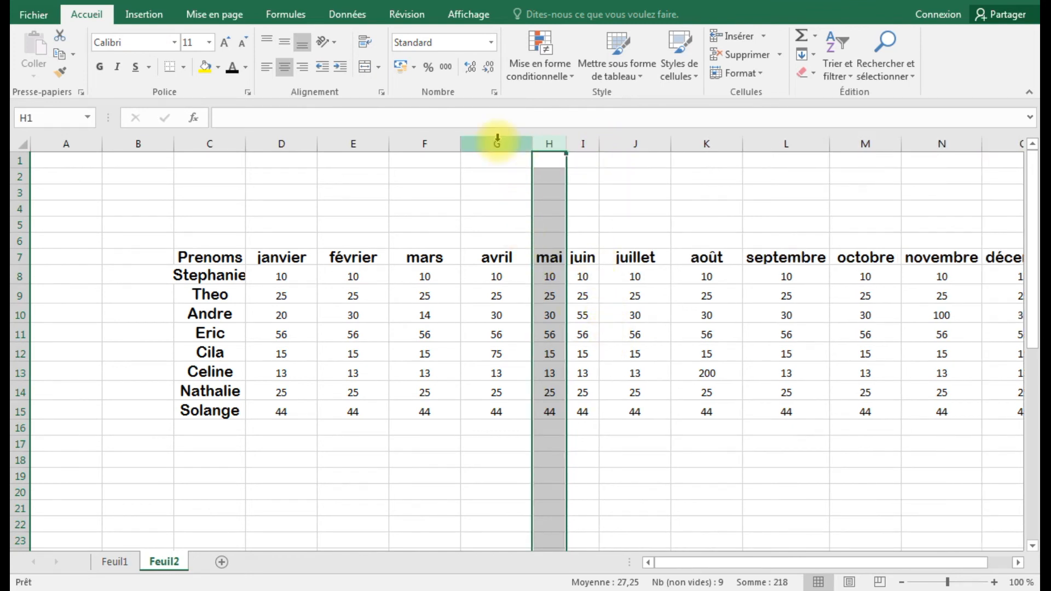
pyautogui.click(498, 143)
pyautogui.doubleClick(532, 144)
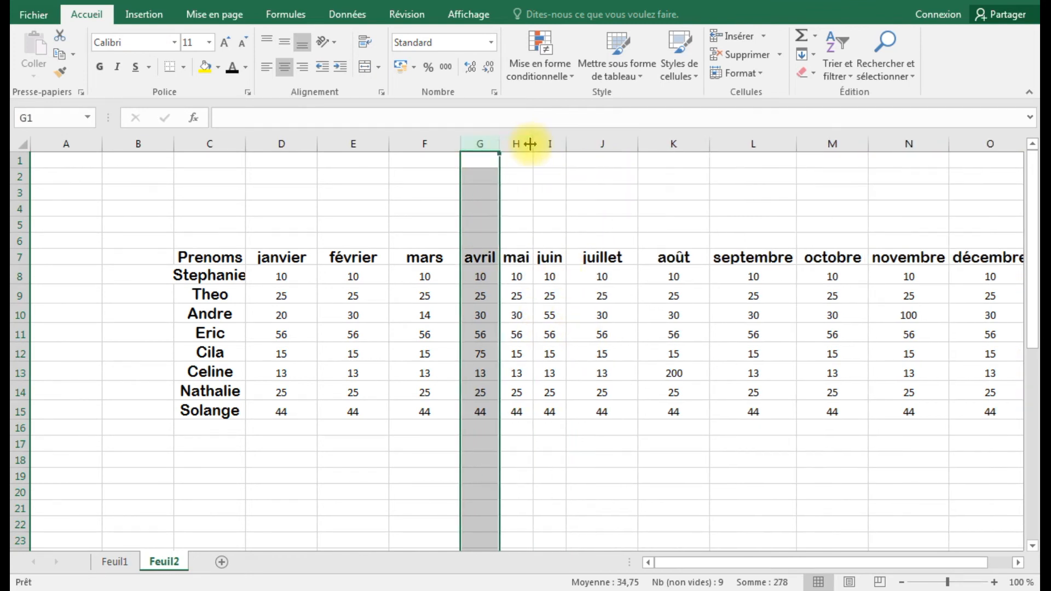
# - Auto-fit column F to the mars heading and slightly narrow column L around the septembre heading
pyautogui.click(424, 143)
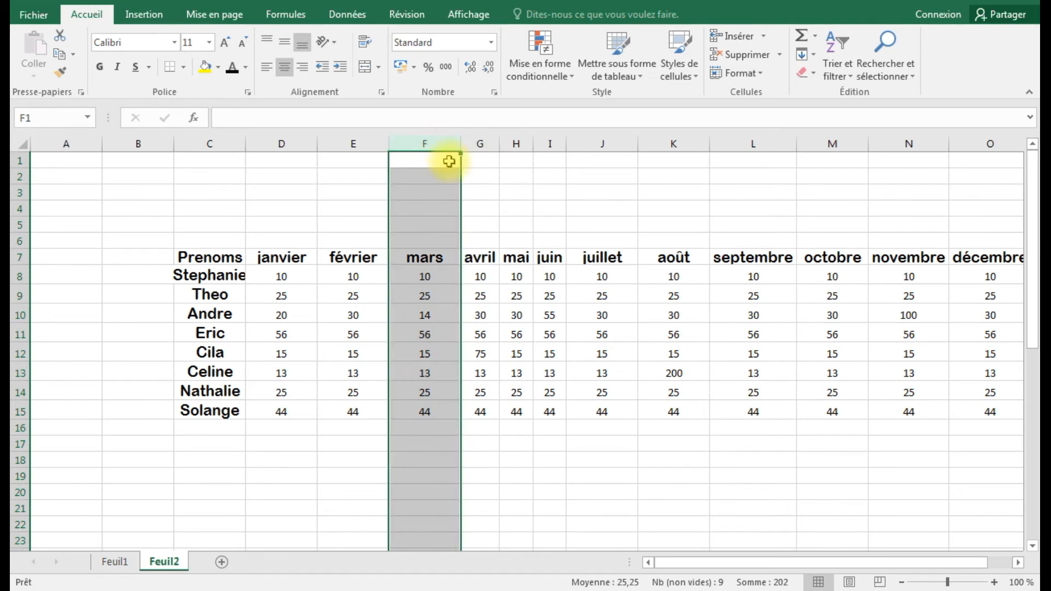
pyautogui.doubleClick(458, 142)
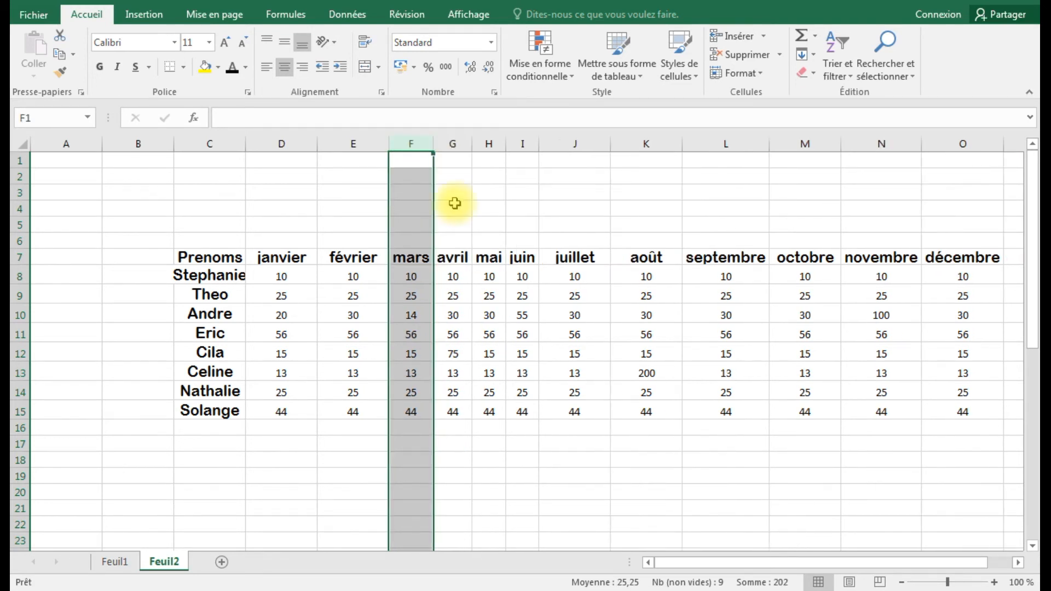
pyautogui.click(550, 442)
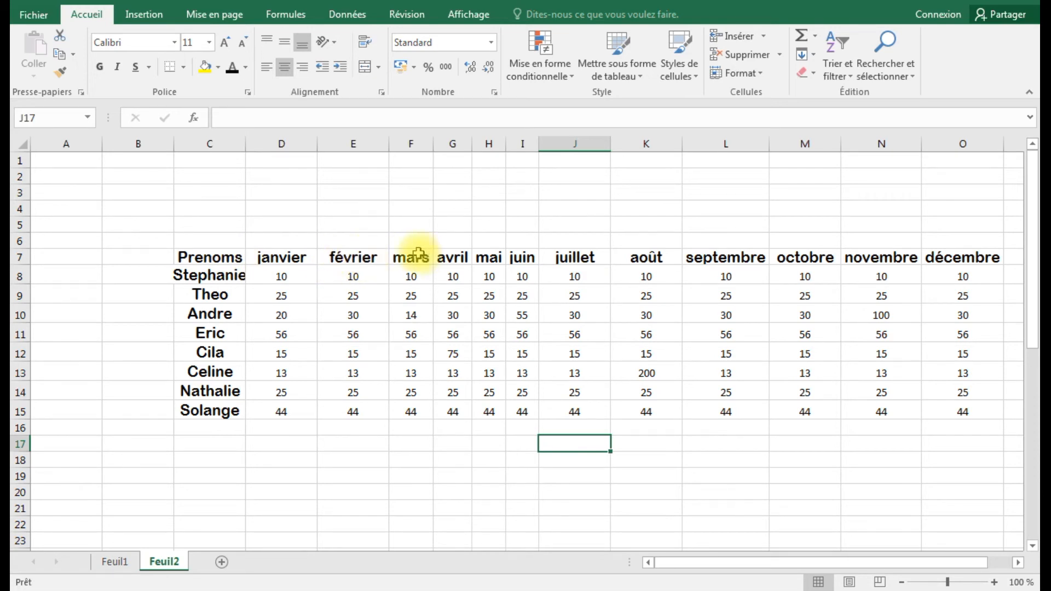
pyautogui.click(709, 255)
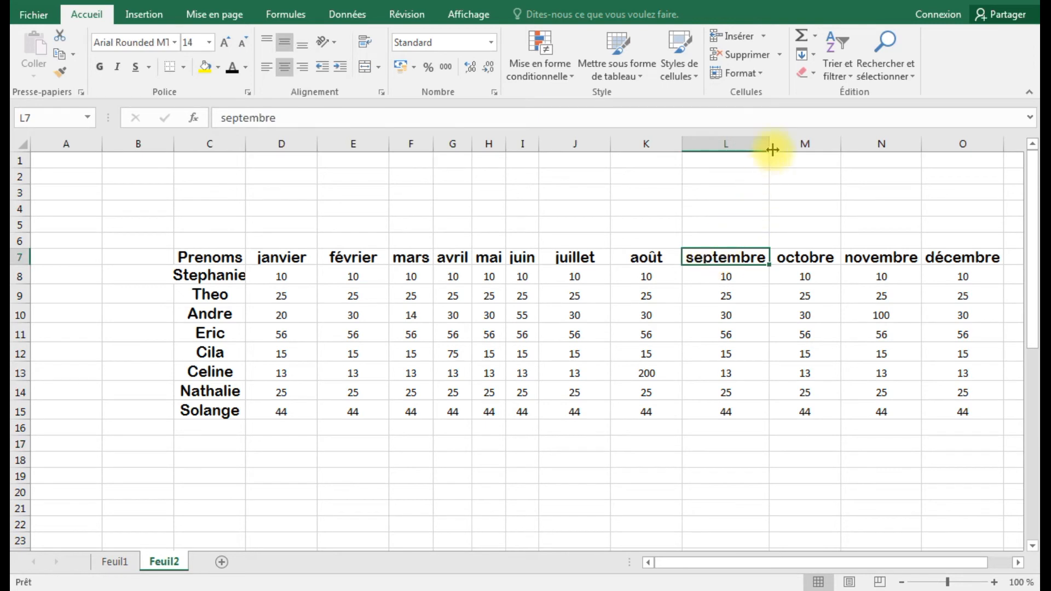
pyautogui.moveTo(771, 144); pyautogui.dragTo(769, 144)
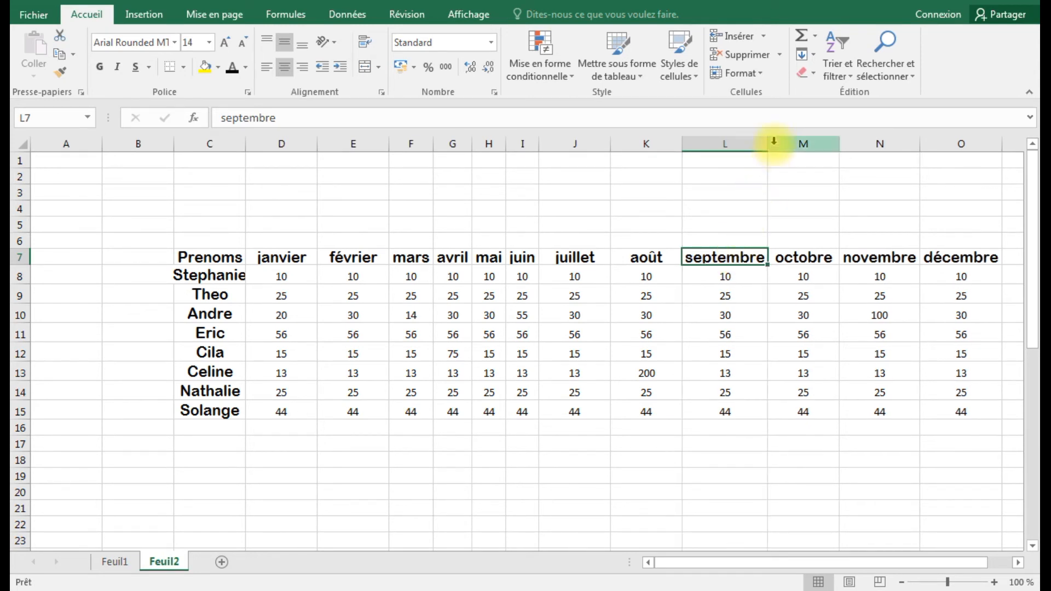
pyautogui.moveTo(766, 144); pyautogui.dragTo(767, 144)
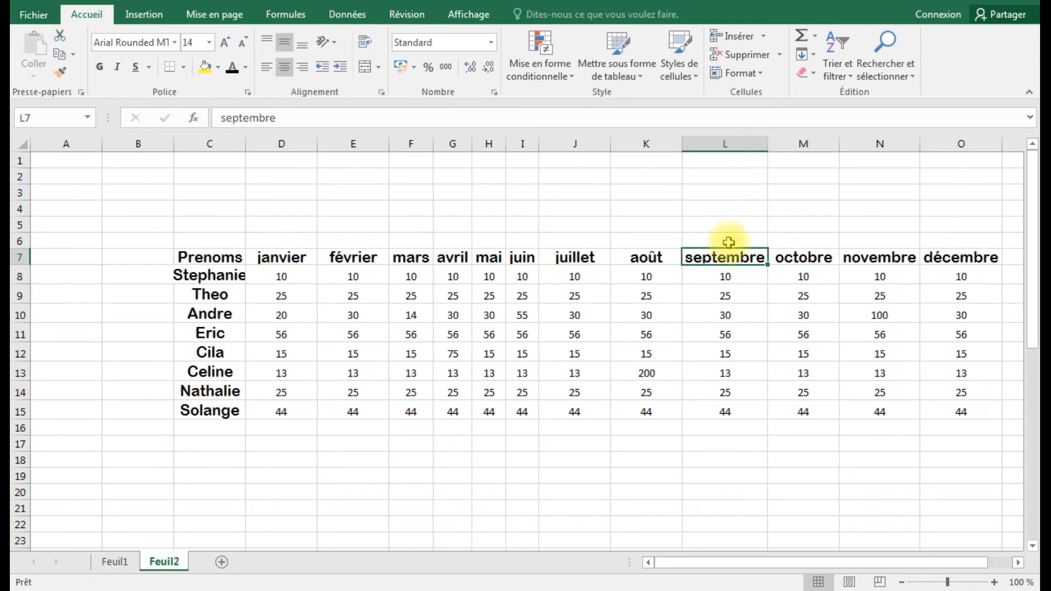
# - Give all the table's columns, from Prenoms to décembre, the same column width of 14
pyautogui.moveTo(192, 258); pyautogui.dragTo(962, 261)
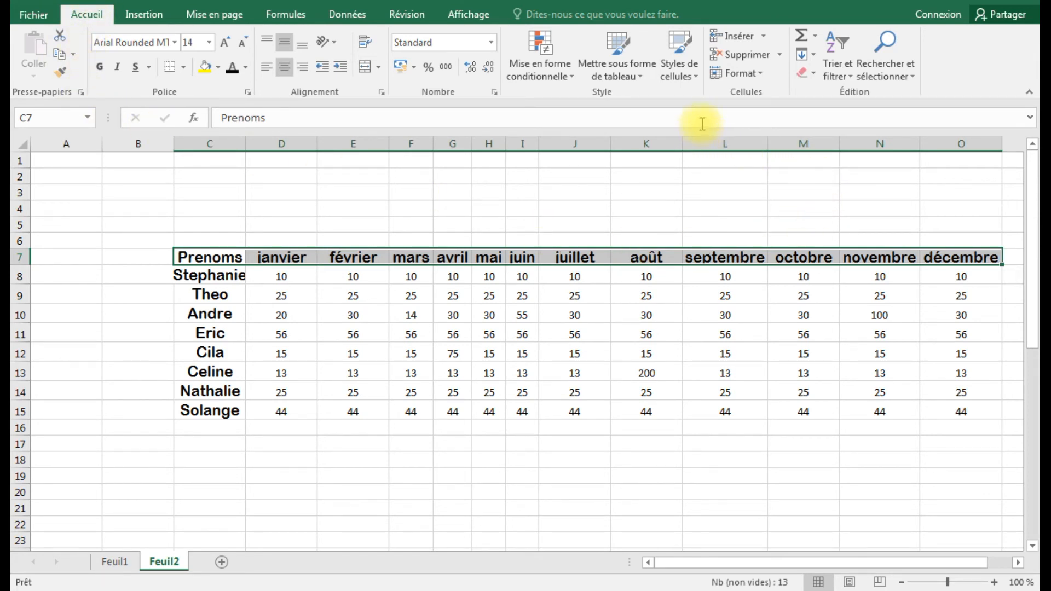
pyautogui.click(761, 77)
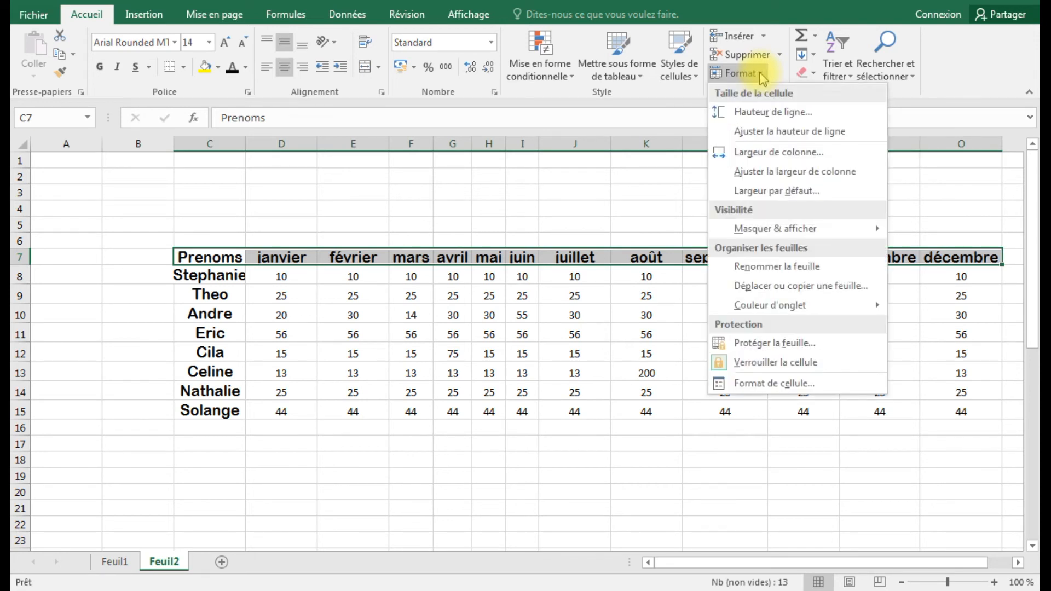
pyautogui.click(801, 156)
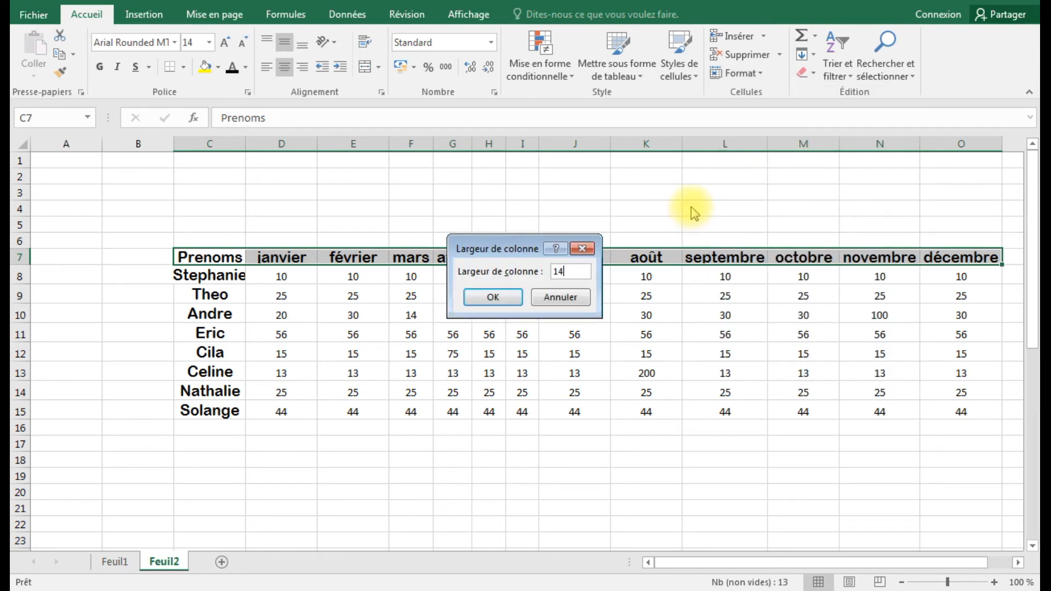
pyautogui.click(498, 297)
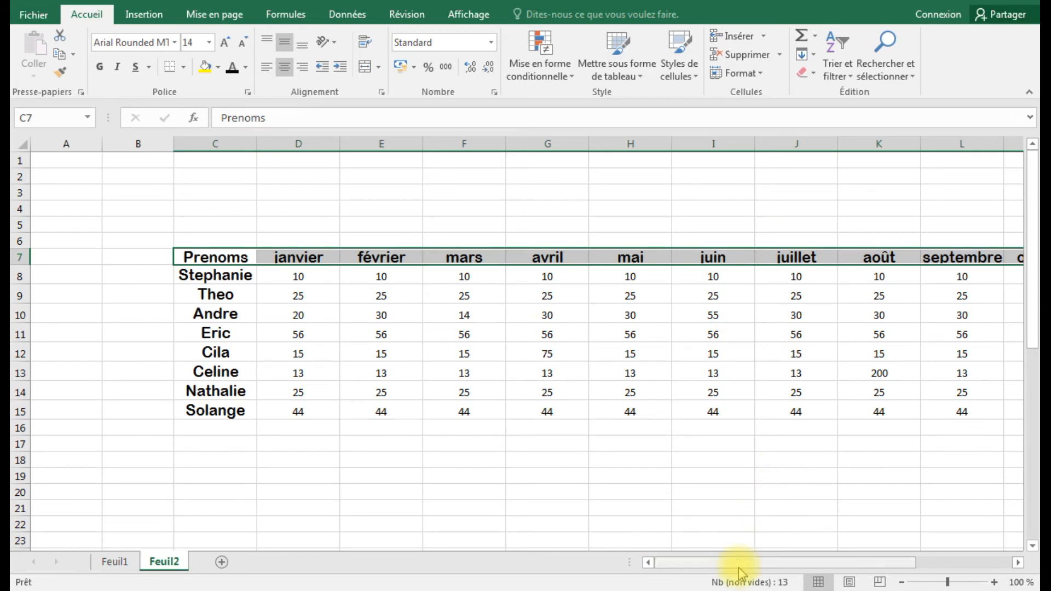
pyautogui.moveTo(738, 562); pyautogui.dragTo(830, 564)
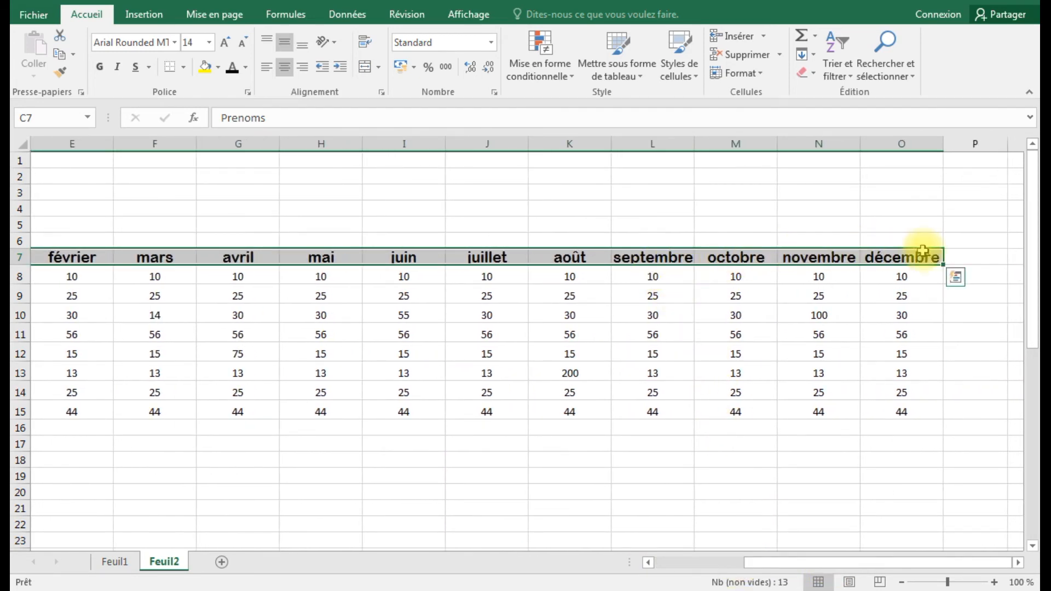
pyautogui.moveTo(791, 562); pyautogui.dragTo(650, 563)
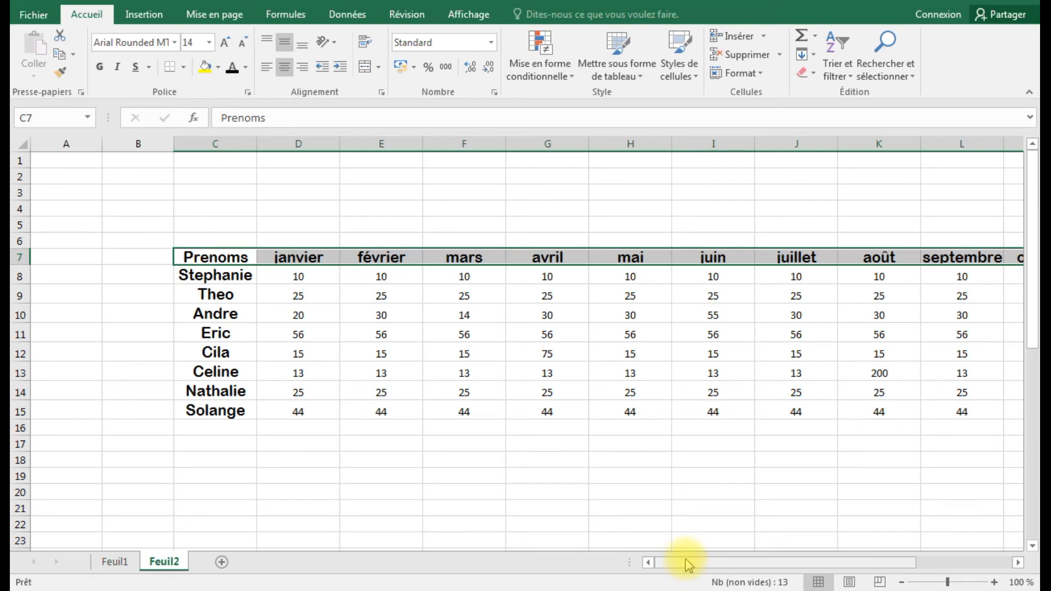
# - Change the font colour of the mars heading in F7 to a dark blue theme shade
pyautogui.click(470, 259)
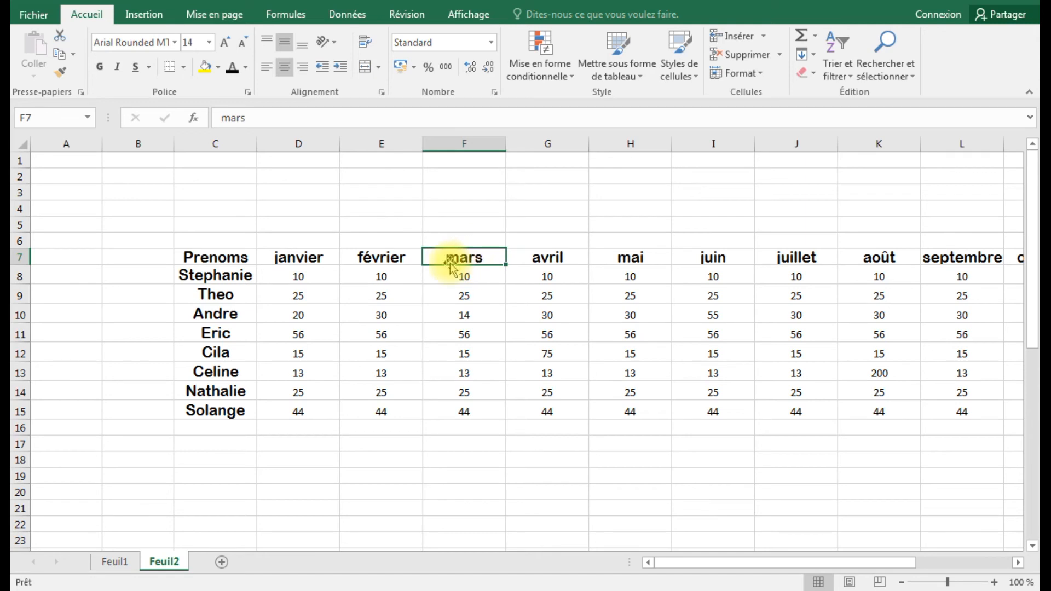
pyautogui.click(247, 68)
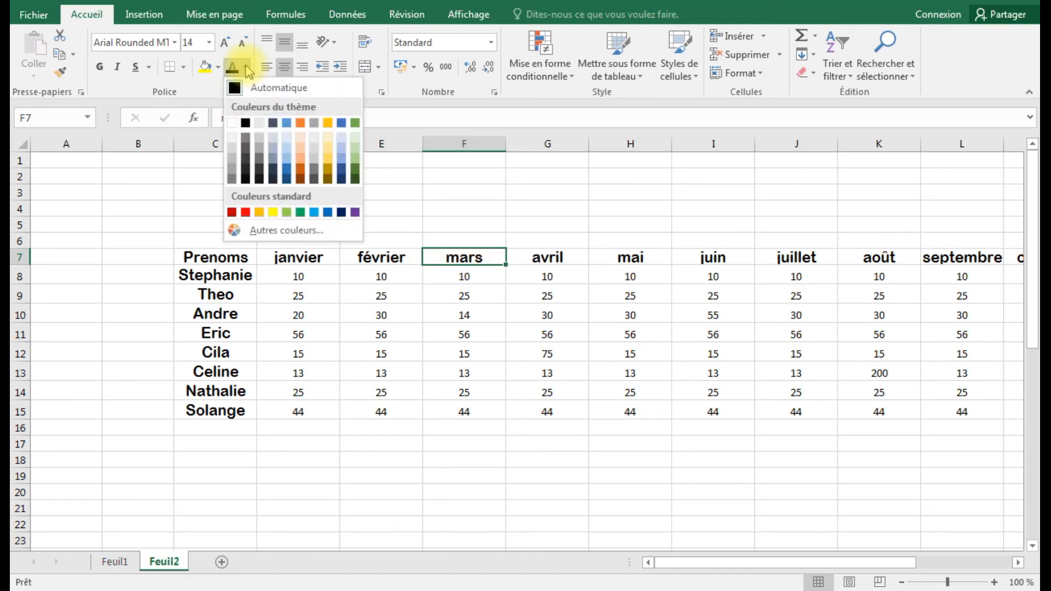
pyautogui.click(344, 171)
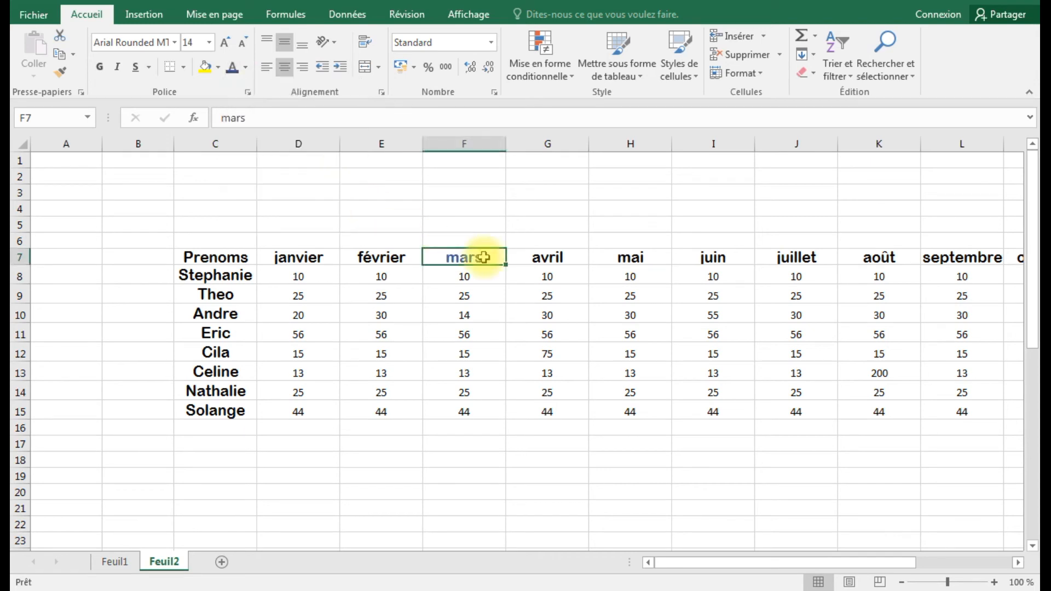
# - Apply the blue theme font colour to the whole heading row, from Prenoms to décembre
pyautogui.moveTo(215, 257); pyautogui.dragTo(903, 257)
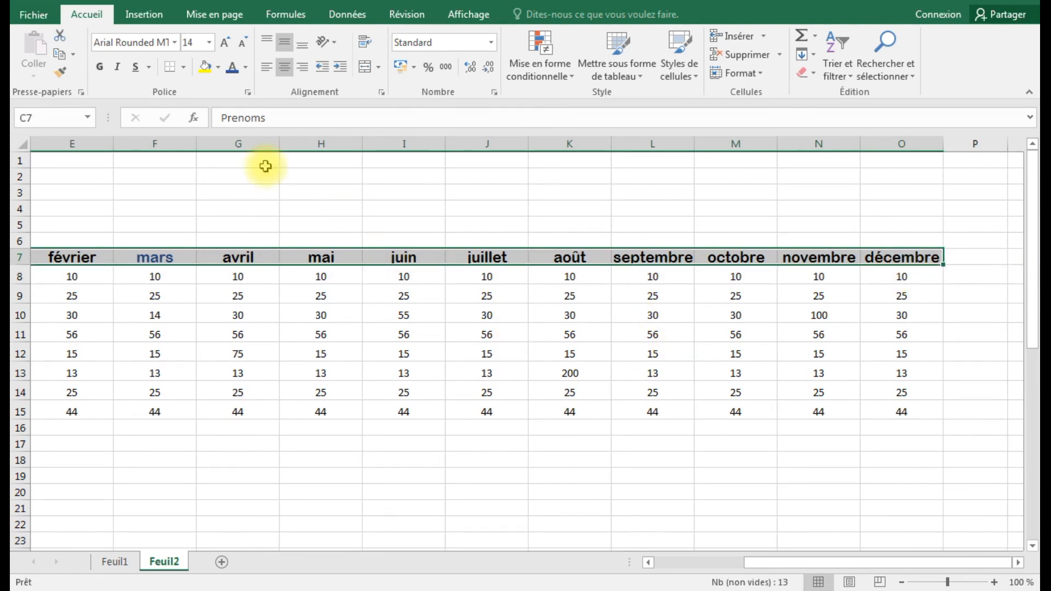
pyautogui.click(246, 68)
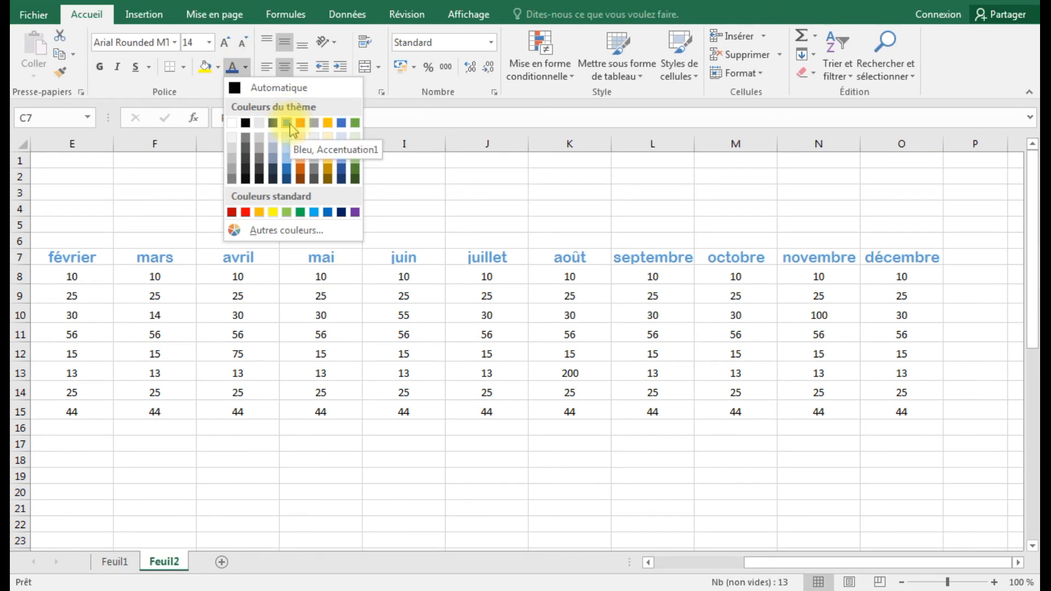
pyautogui.click(341, 122)
pyautogui.hscroll(-2, 421, 303)
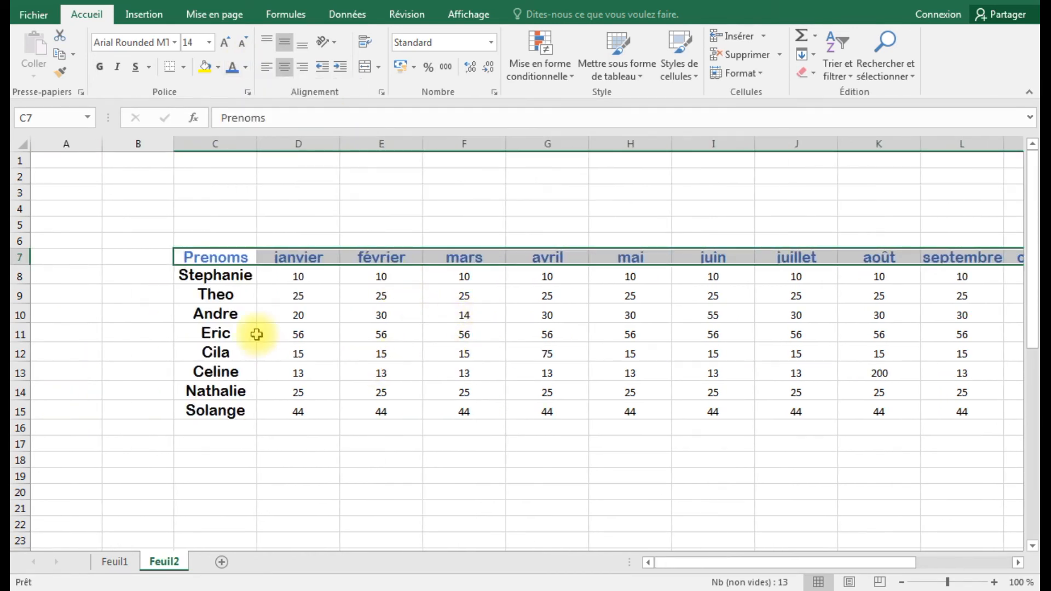
# - Apply the same blue font colour to the first names listed under Prenoms in column C
pyautogui.moveTo(218, 261); pyautogui.dragTo(221, 406)
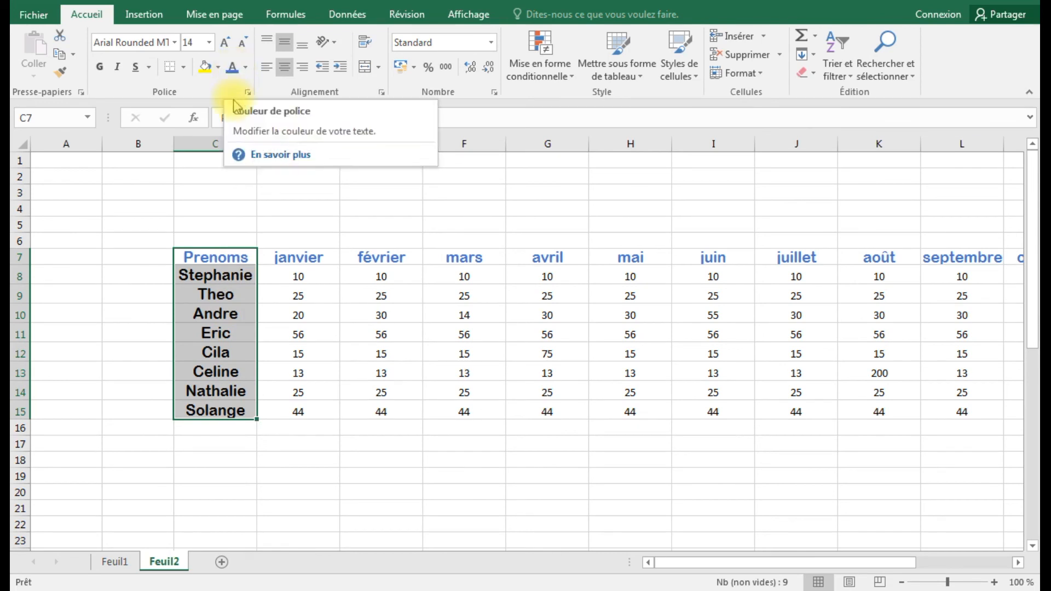
pyautogui.click(231, 70)
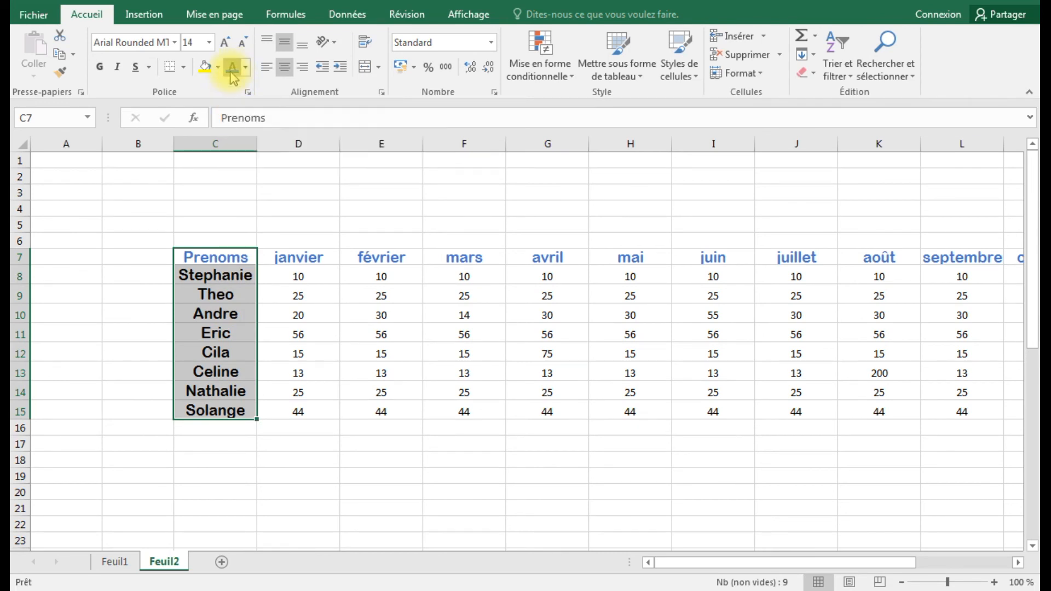
pyautogui.click(325, 283)
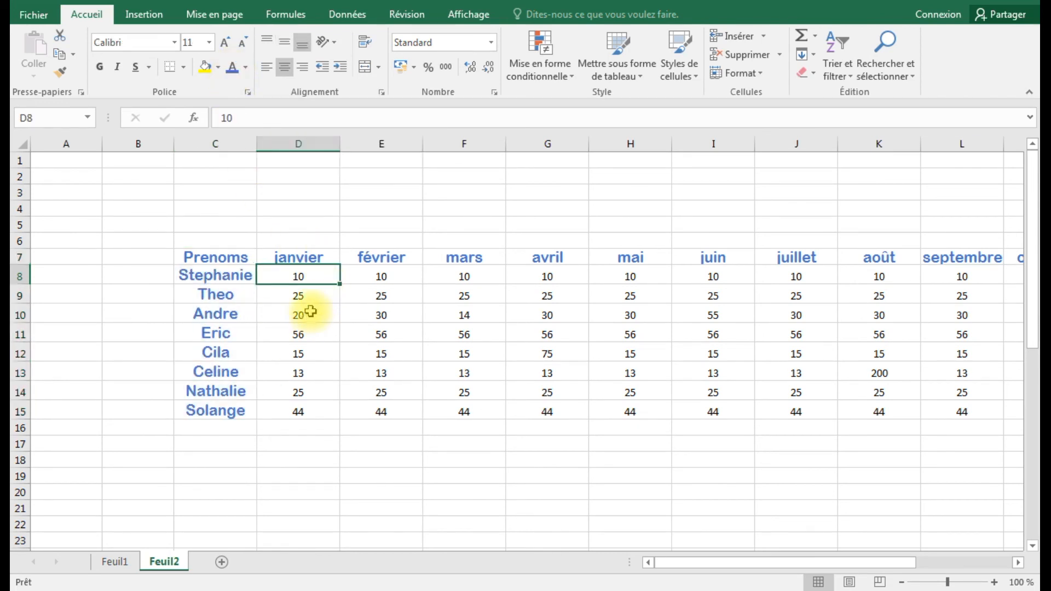
# - Try font size 11 on the janvier heading and restore its size to 14
pyautogui.click(322, 252)
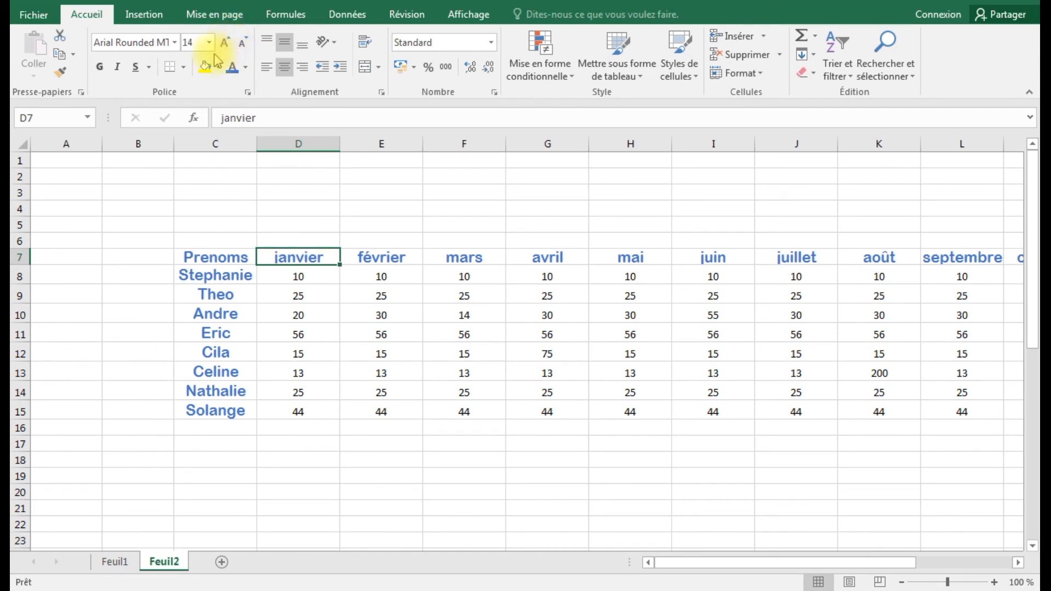
pyautogui.click(357, 277)
pyautogui.click(320, 260)
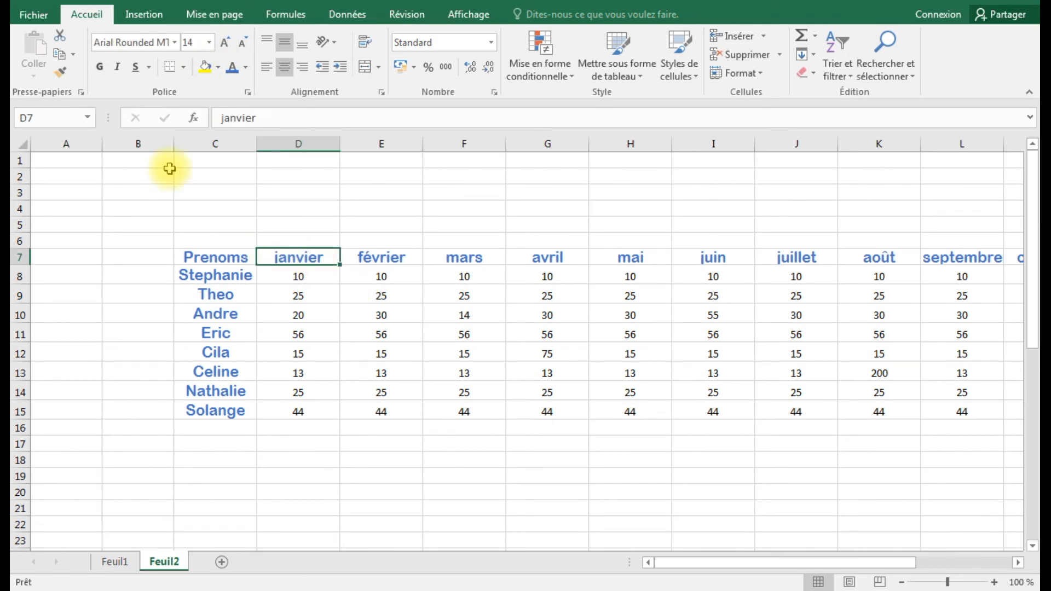
pyautogui.click(209, 42)
pyautogui.click(190, 107)
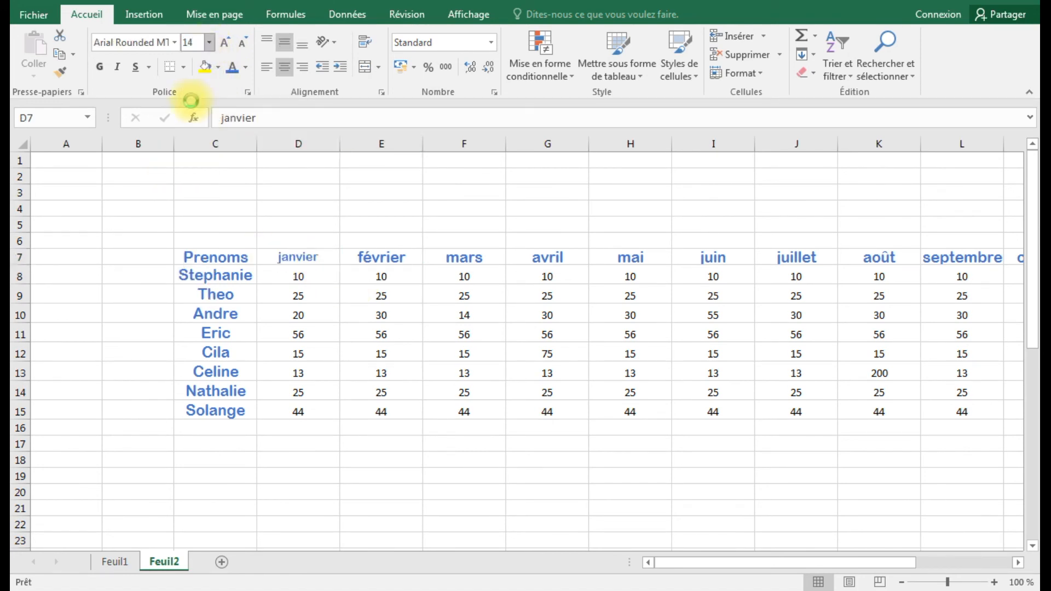
pyautogui.click(209, 44)
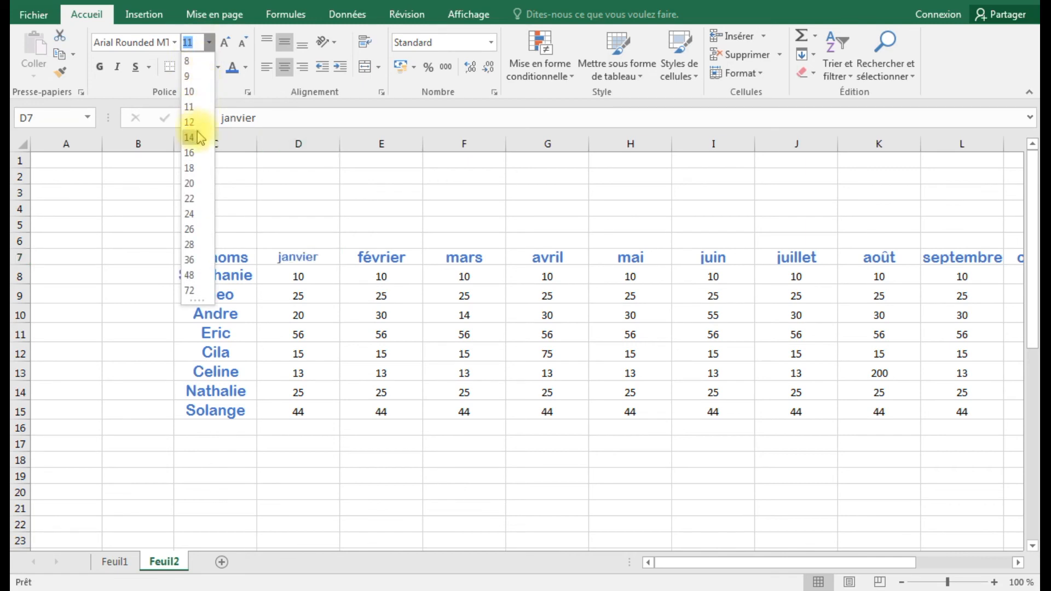
pyautogui.click(371, 337)
pyautogui.click(376, 351)
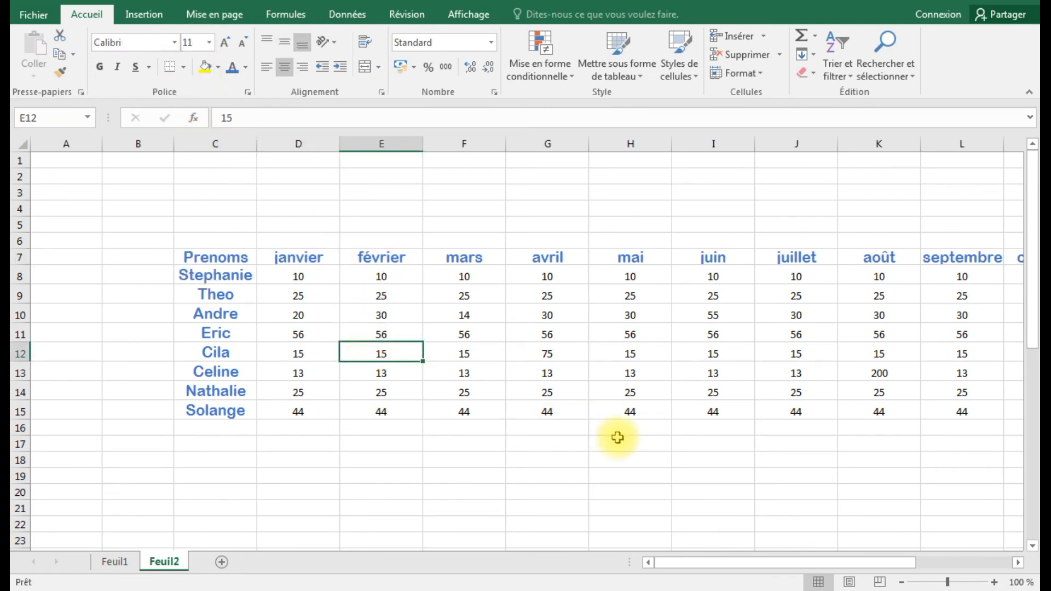
pyautogui.moveTo(706, 563); pyautogui.dragTo(622, 584)
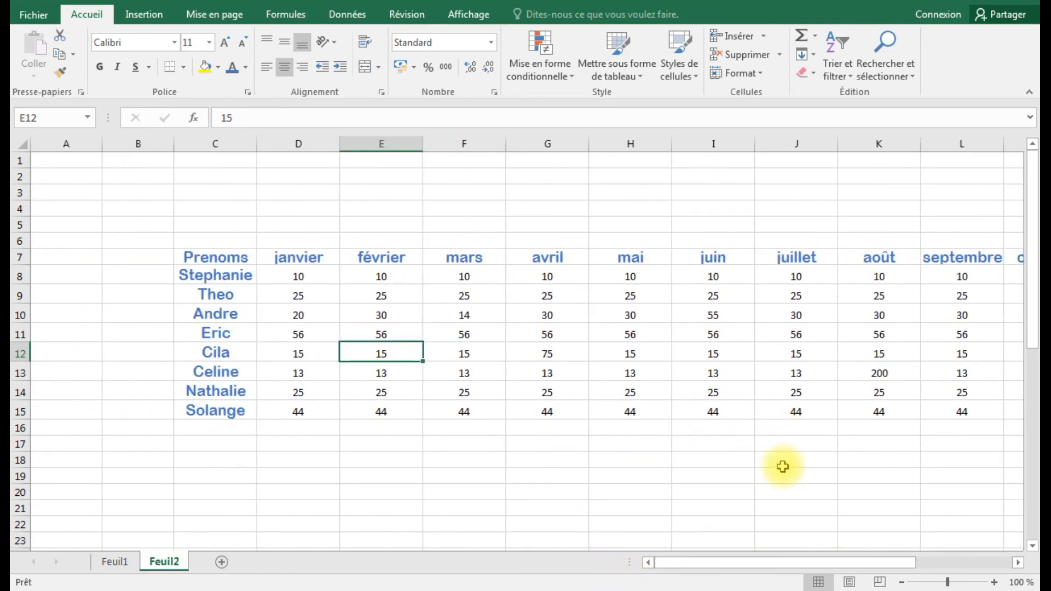
pyautogui.moveTo(705, 563); pyautogui.dragTo(676, 569)
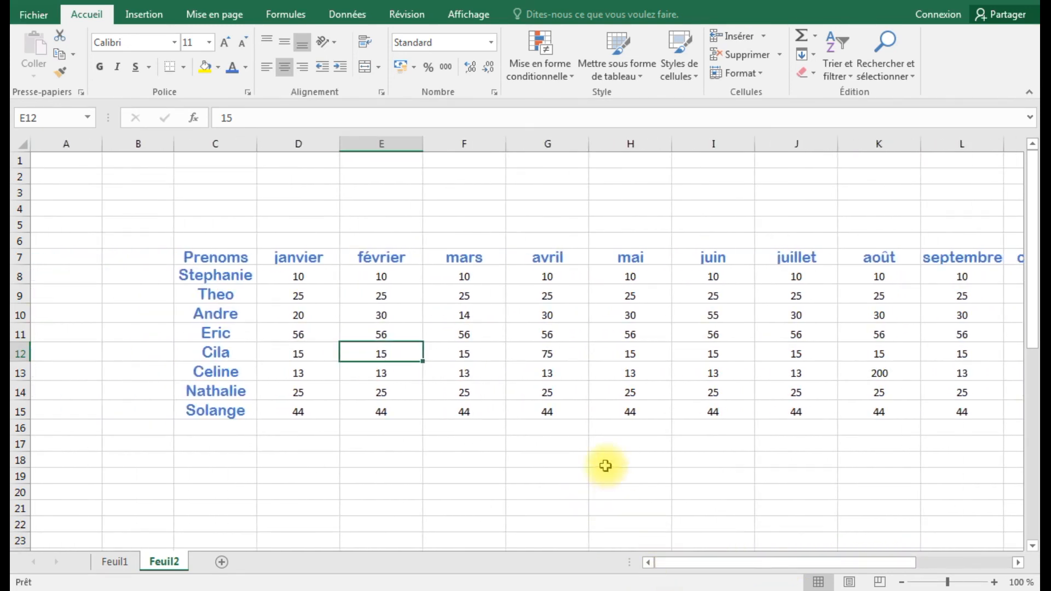
# - Narrow the empty columns A and B so the table sits closer to the sheet's edge
pyautogui.click(307, 489)
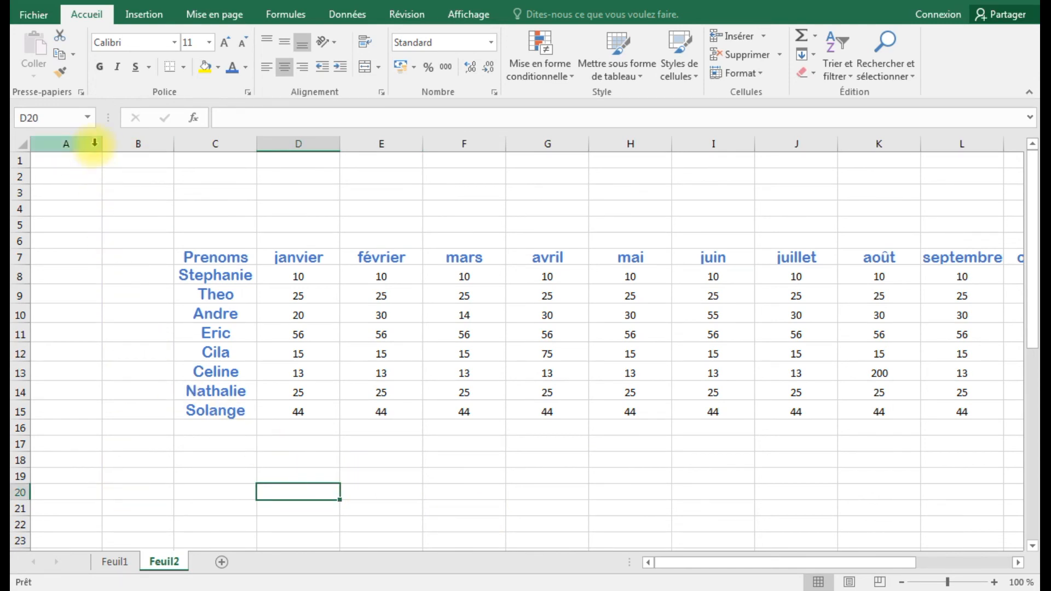
pyautogui.moveTo(102, 144); pyautogui.dragTo(38, 146)
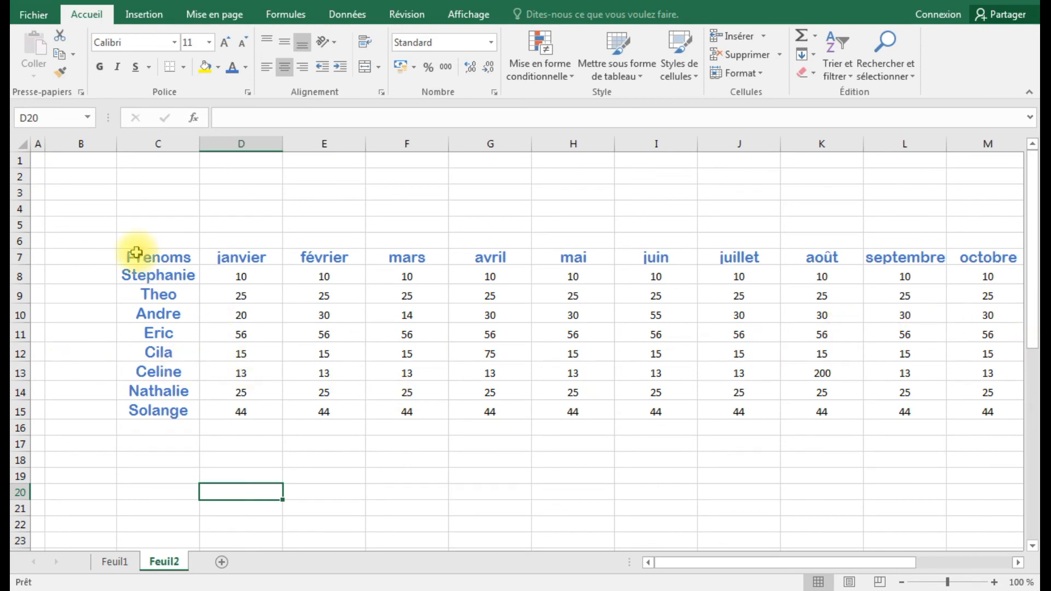
pyautogui.moveTo(119, 144); pyautogui.dragTo(65, 151)
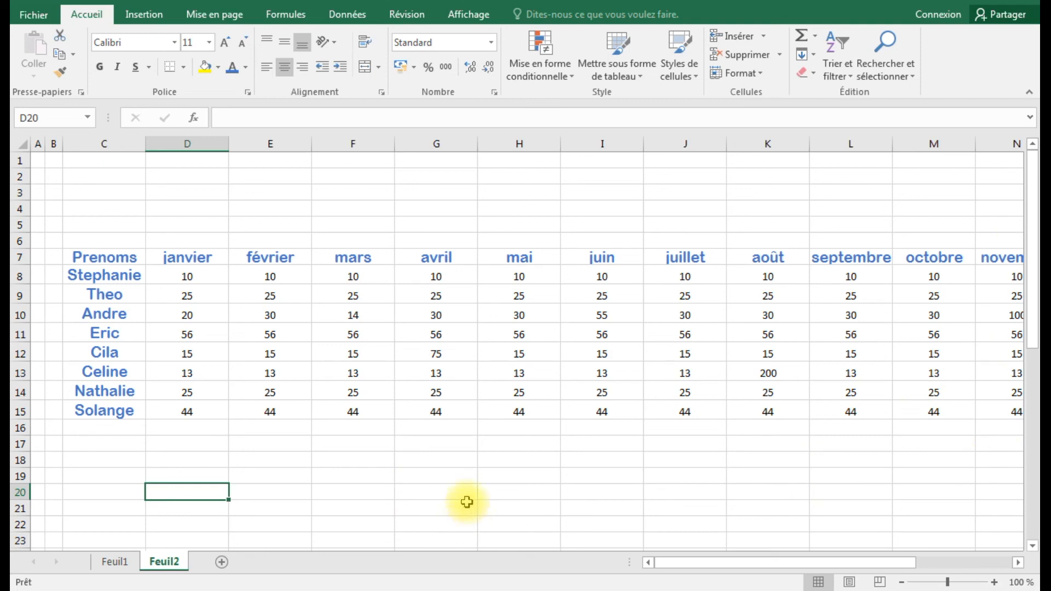
# - Delete the empty columns B and A so the table starts in the sheet's first column
pyautogui.click(54, 142)
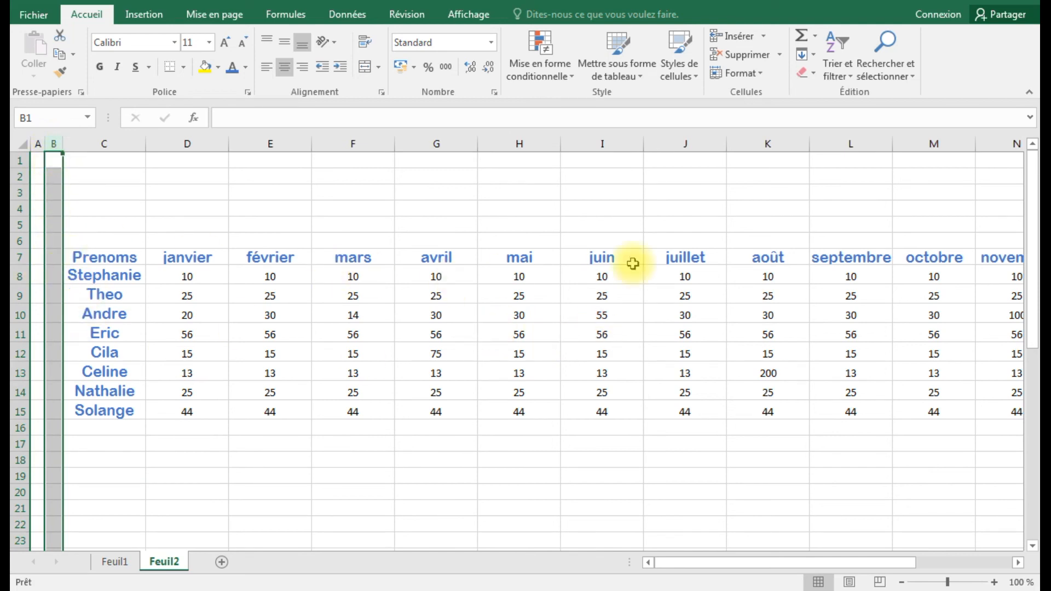
pyautogui.click(762, 62)
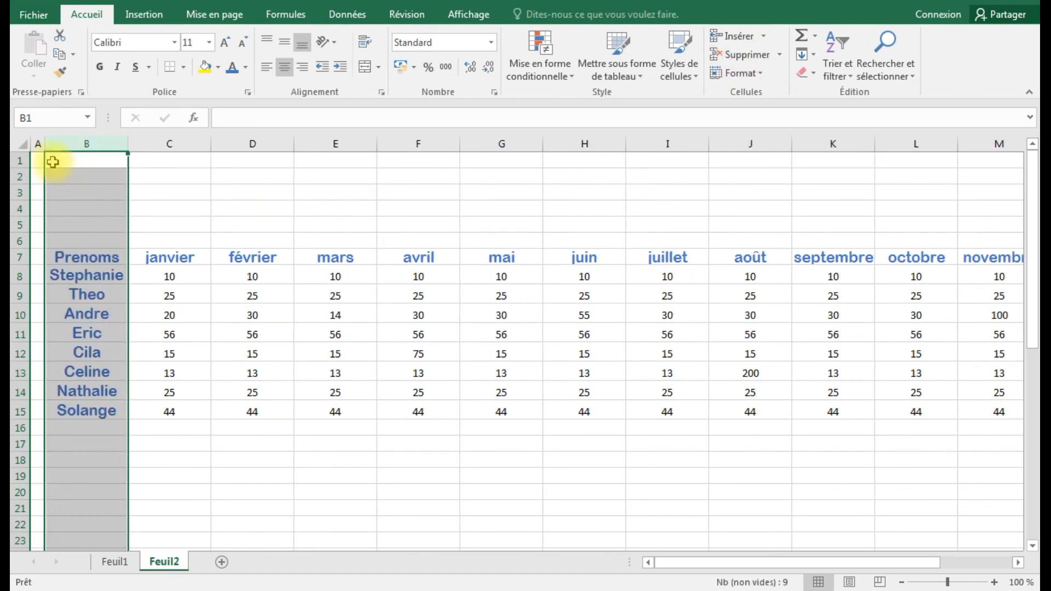
pyautogui.click(39, 143)
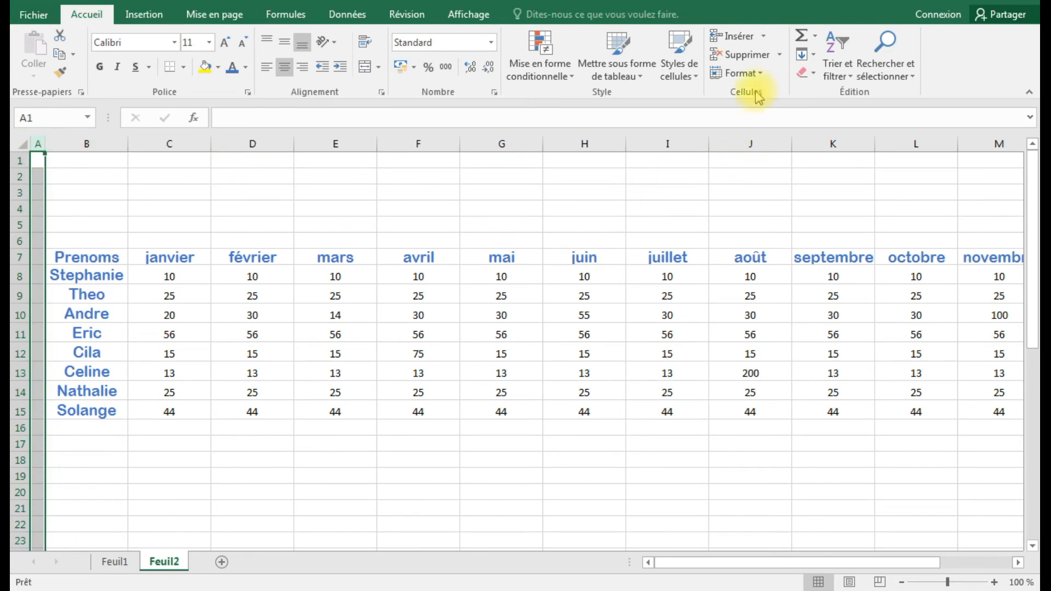
pyautogui.click(748, 64)
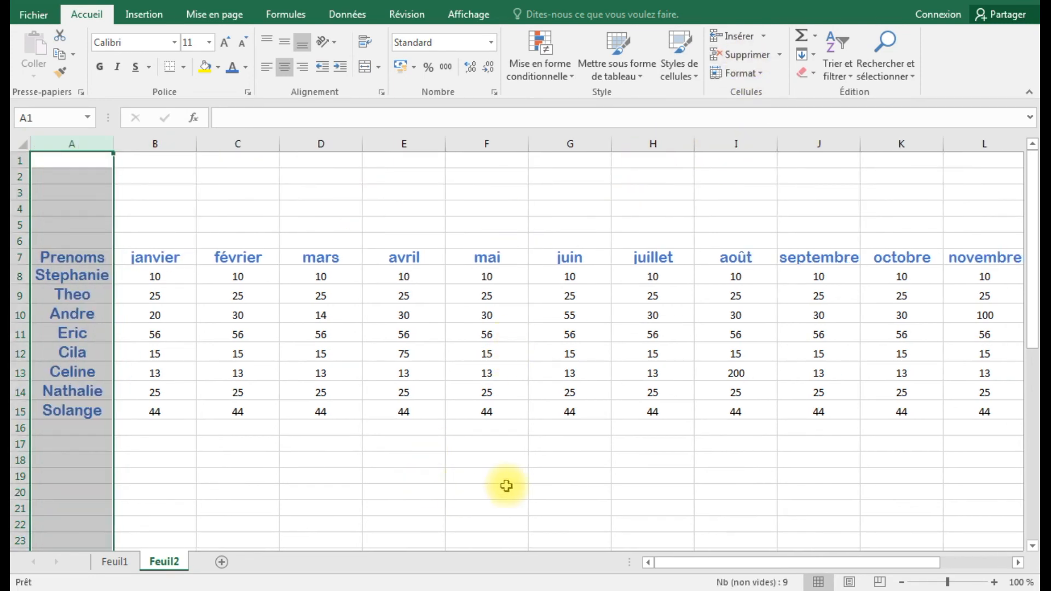
# - Change the font of the month headings janvier to décembre in row 7 to Arial Narrow
pyautogui.click(508, 489)
pyautogui.moveTo(667, 562); pyautogui.dragTo(637, 557)
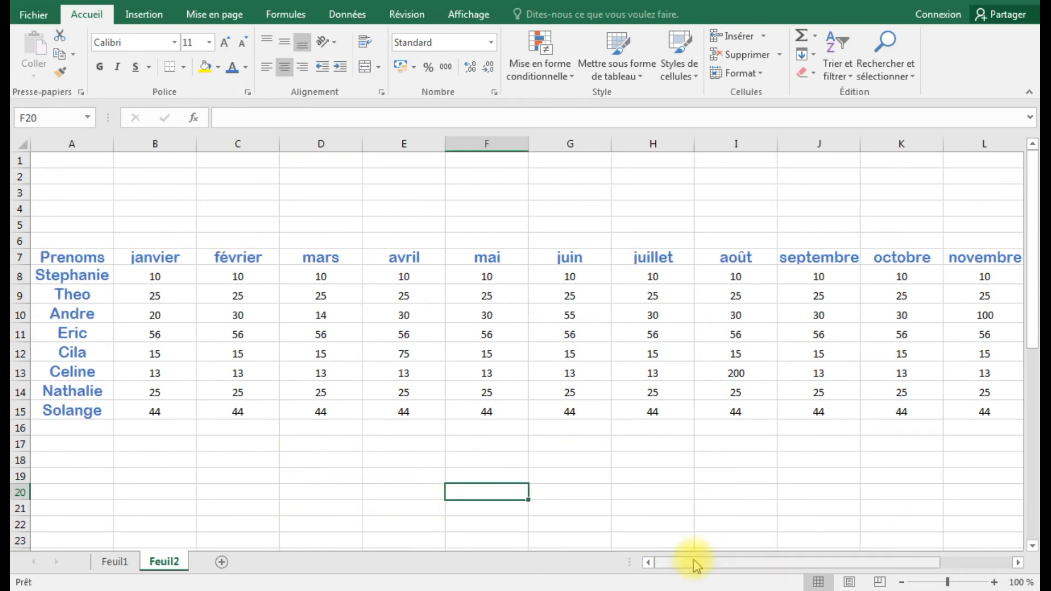
pyautogui.moveTo(142, 256); pyautogui.dragTo(937, 258)
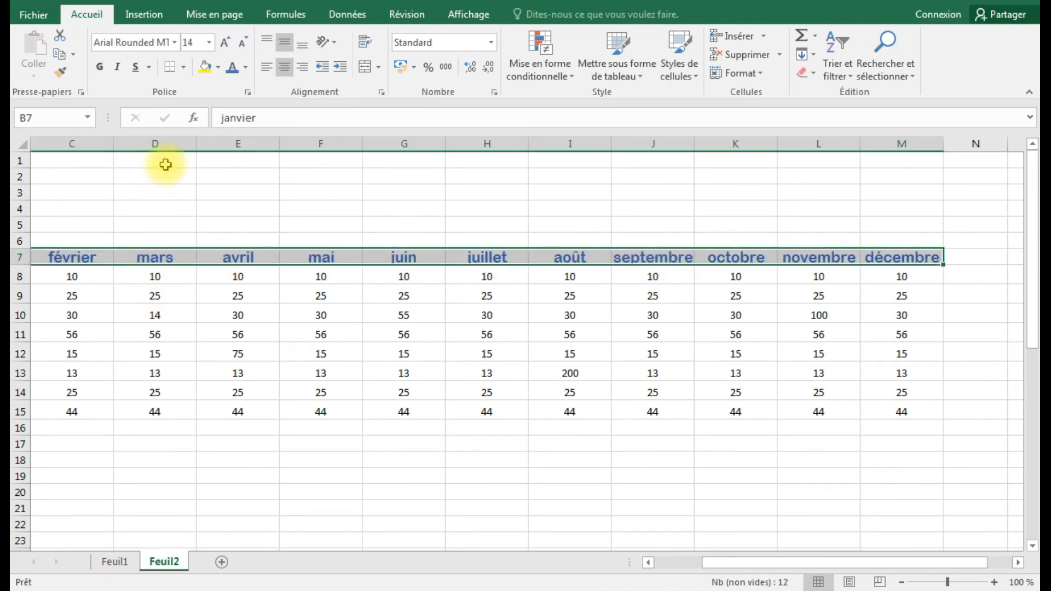
pyautogui.click(175, 43)
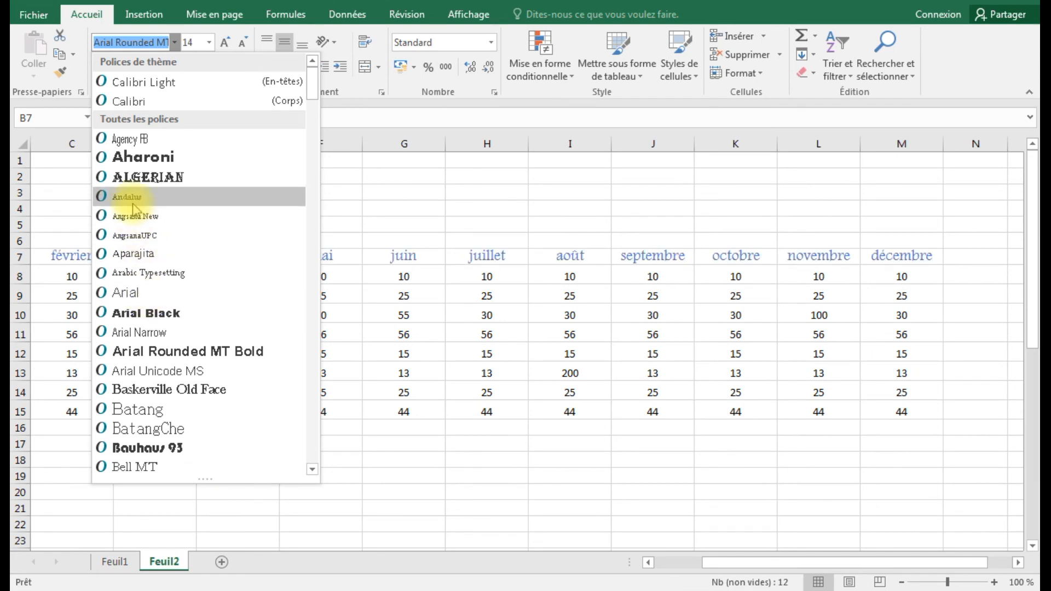
pyautogui.click(149, 333)
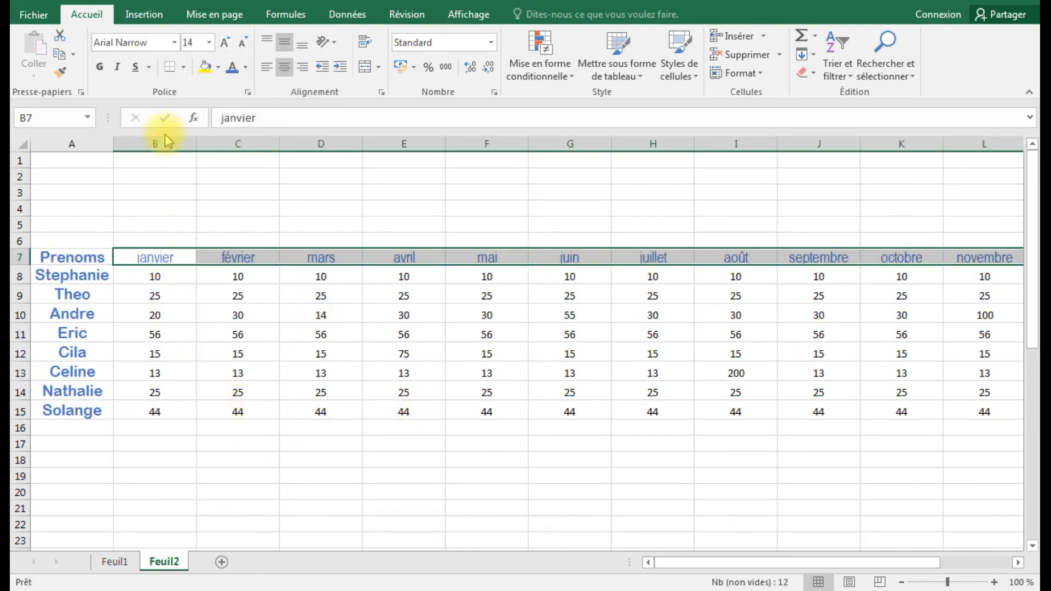
# - Set the column width of the month columns B to M to 12
pyautogui.moveTo(162, 141); pyautogui.dragTo(851, 134)
pyautogui.click(767, 74)
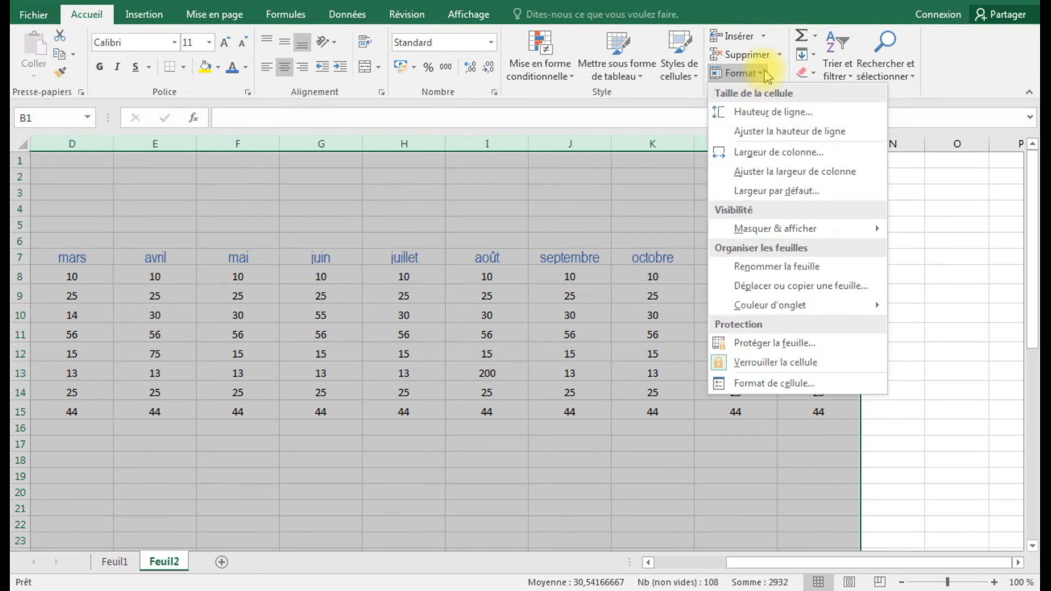
pyautogui.click(774, 156)
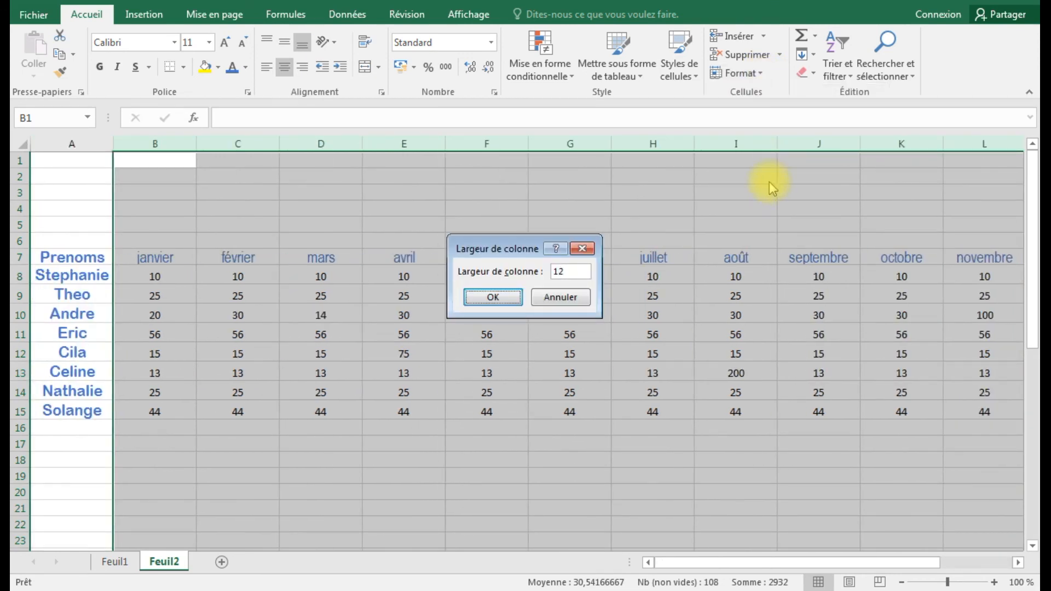
pyautogui.press('Return')
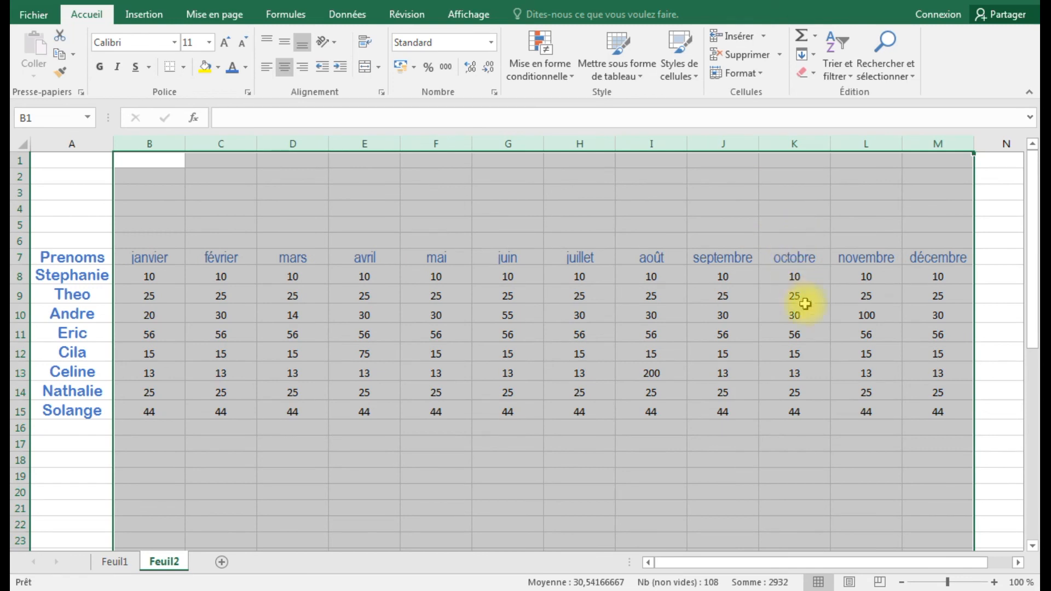
pyautogui.click(538, 476)
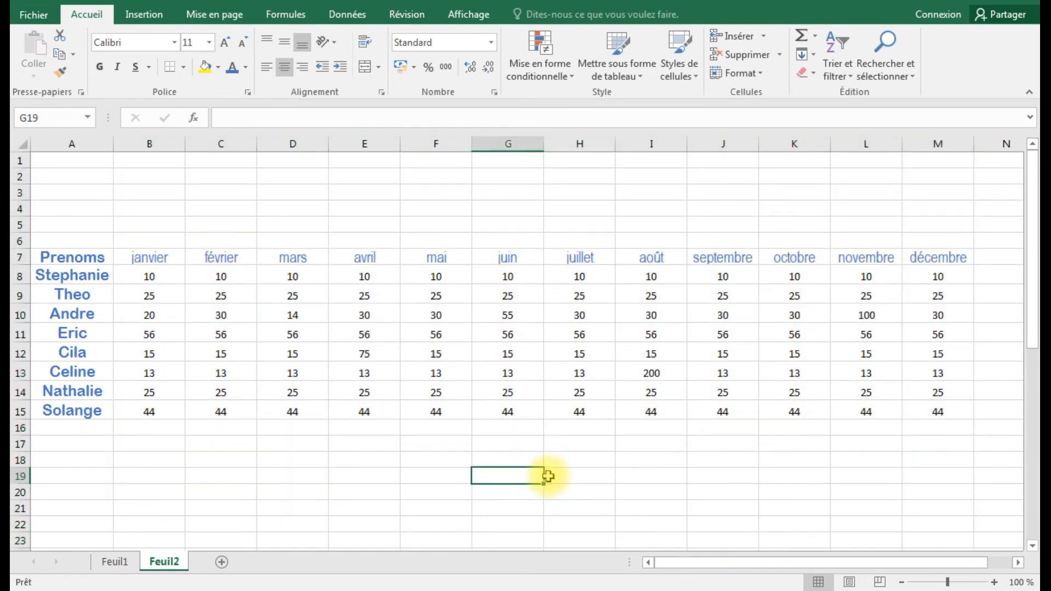